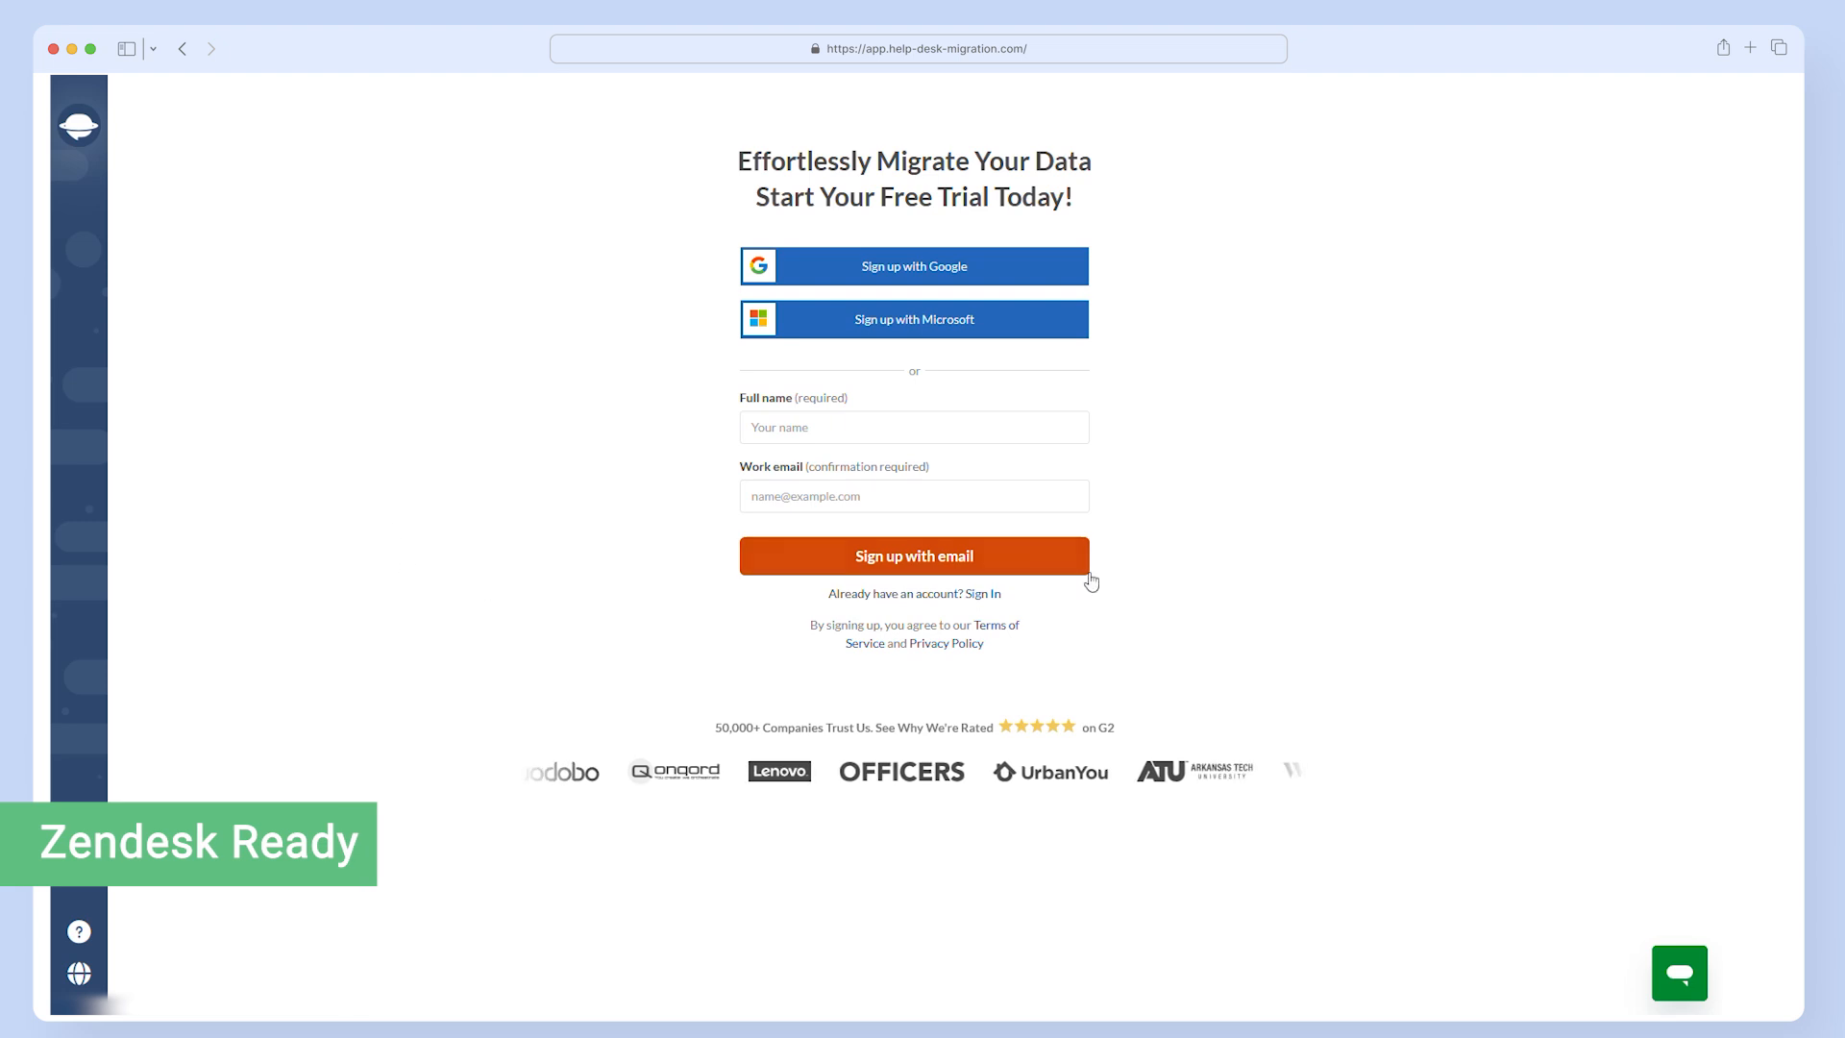
- Sign in to the existing account with Google and start a new migration
click(982, 596)
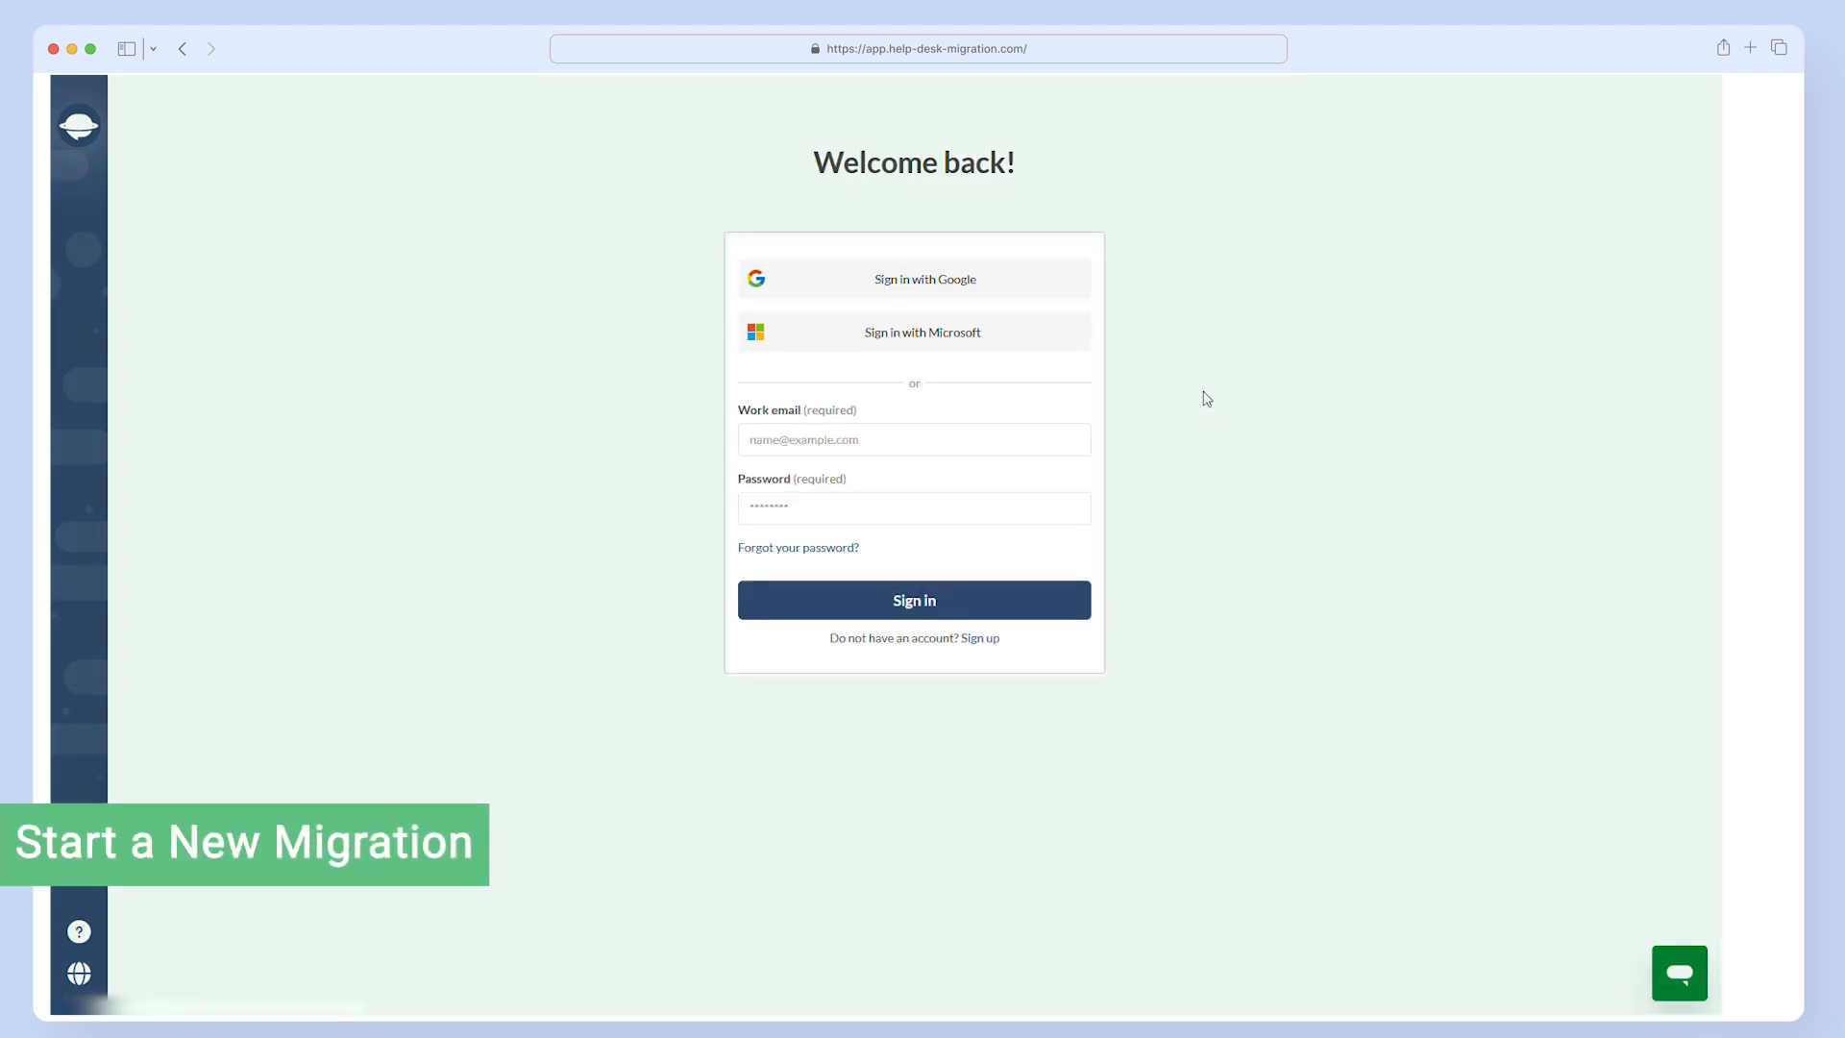
click(1034, 288)
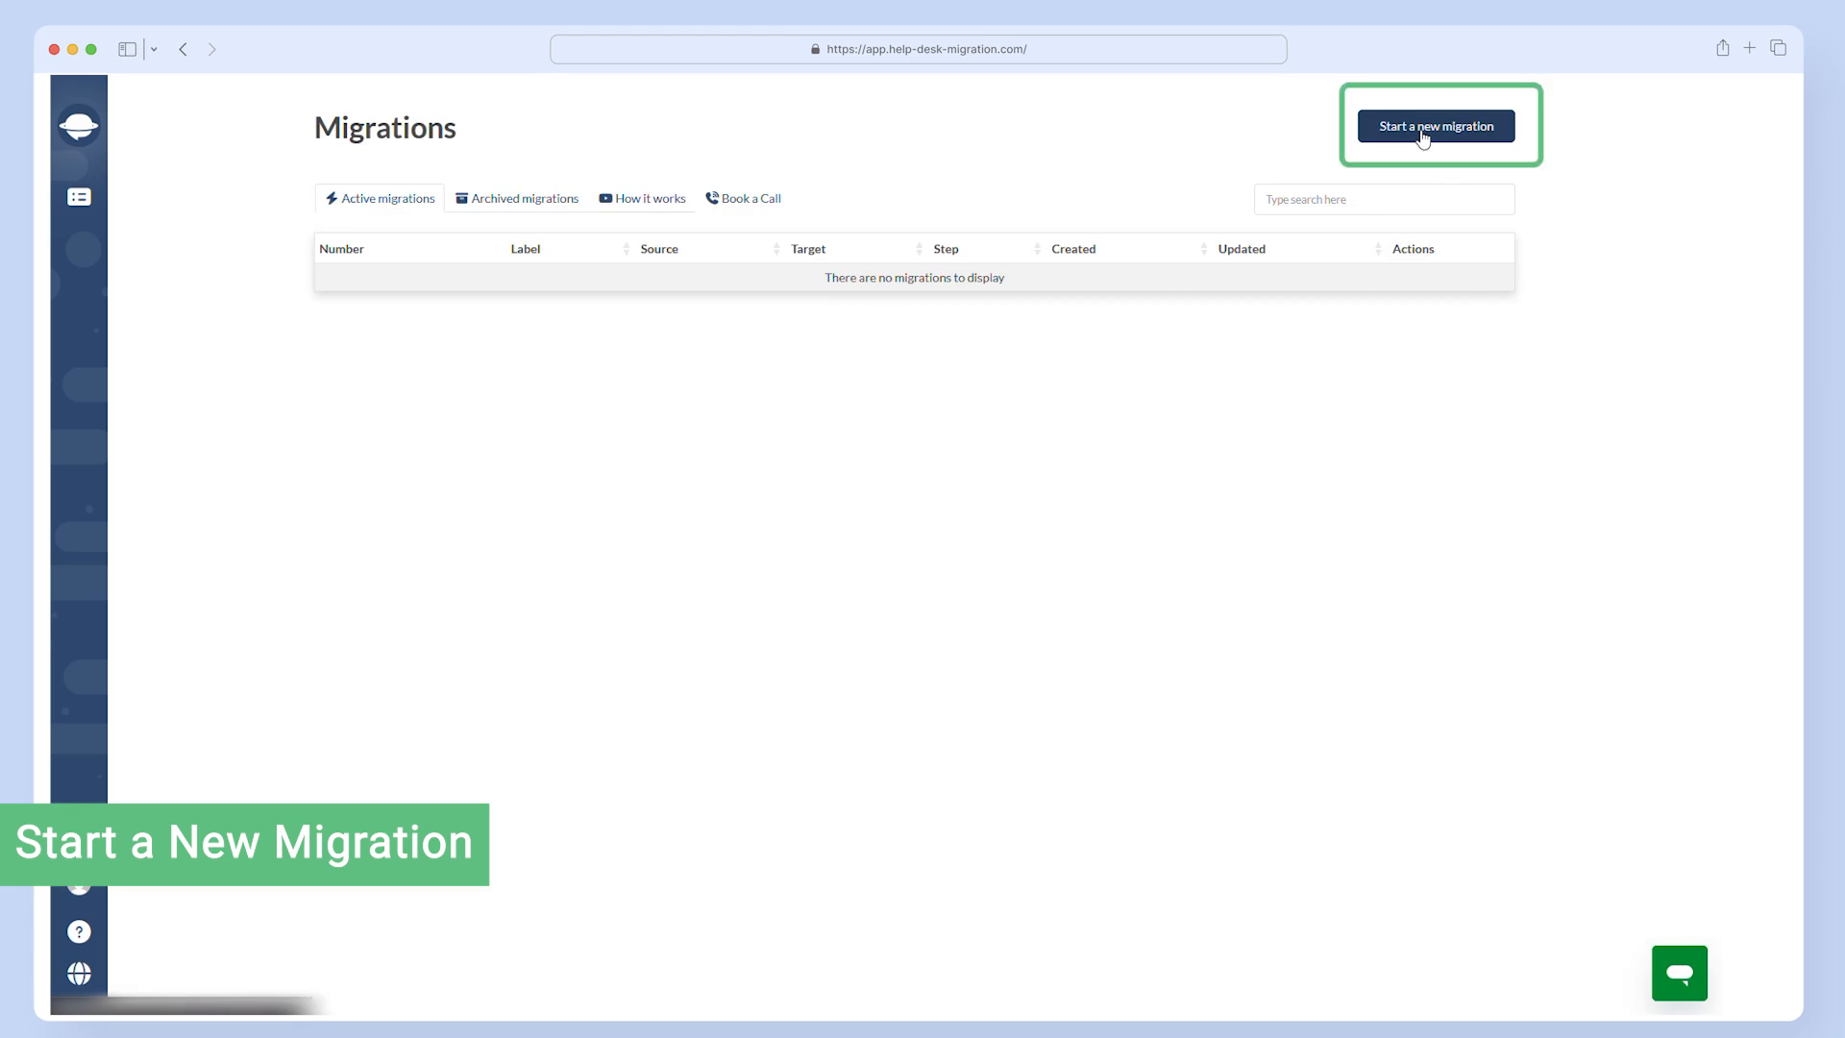
click(1420, 134)
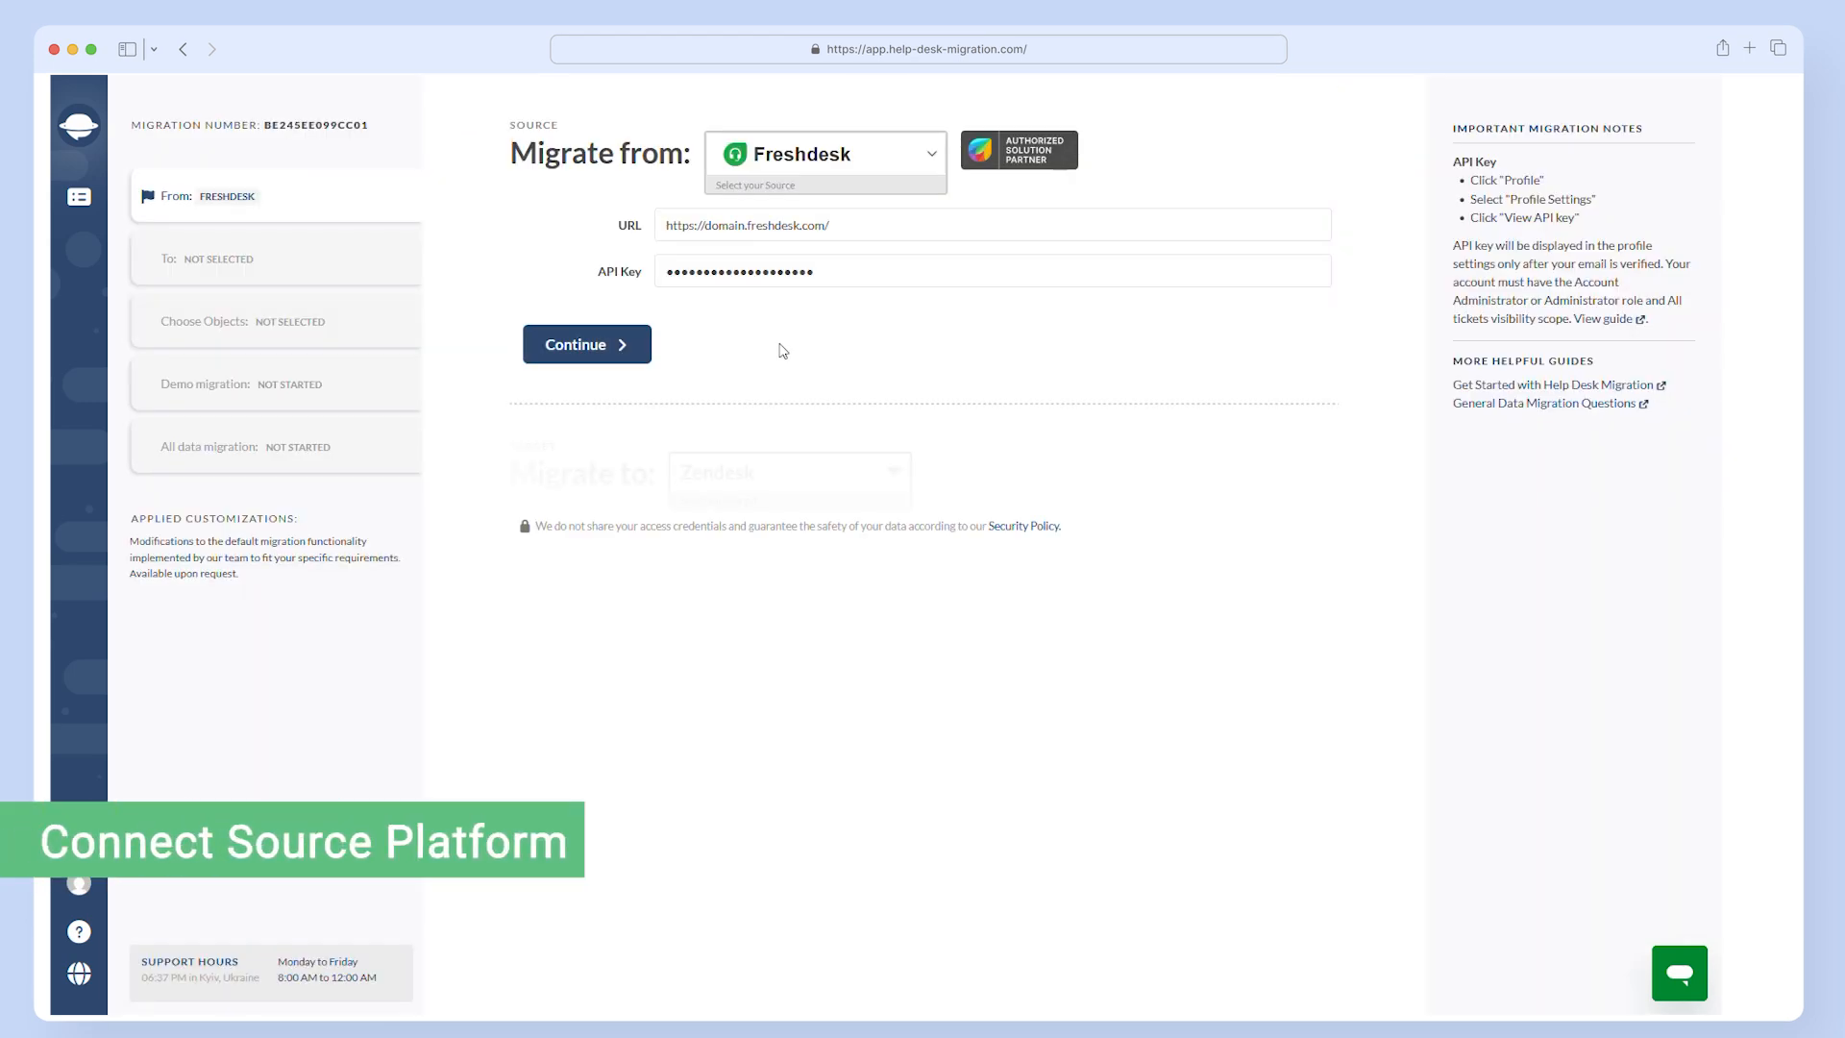
- Connect Freshdesk as the source and sign in to Zendesk as the migration target
click(597, 354)
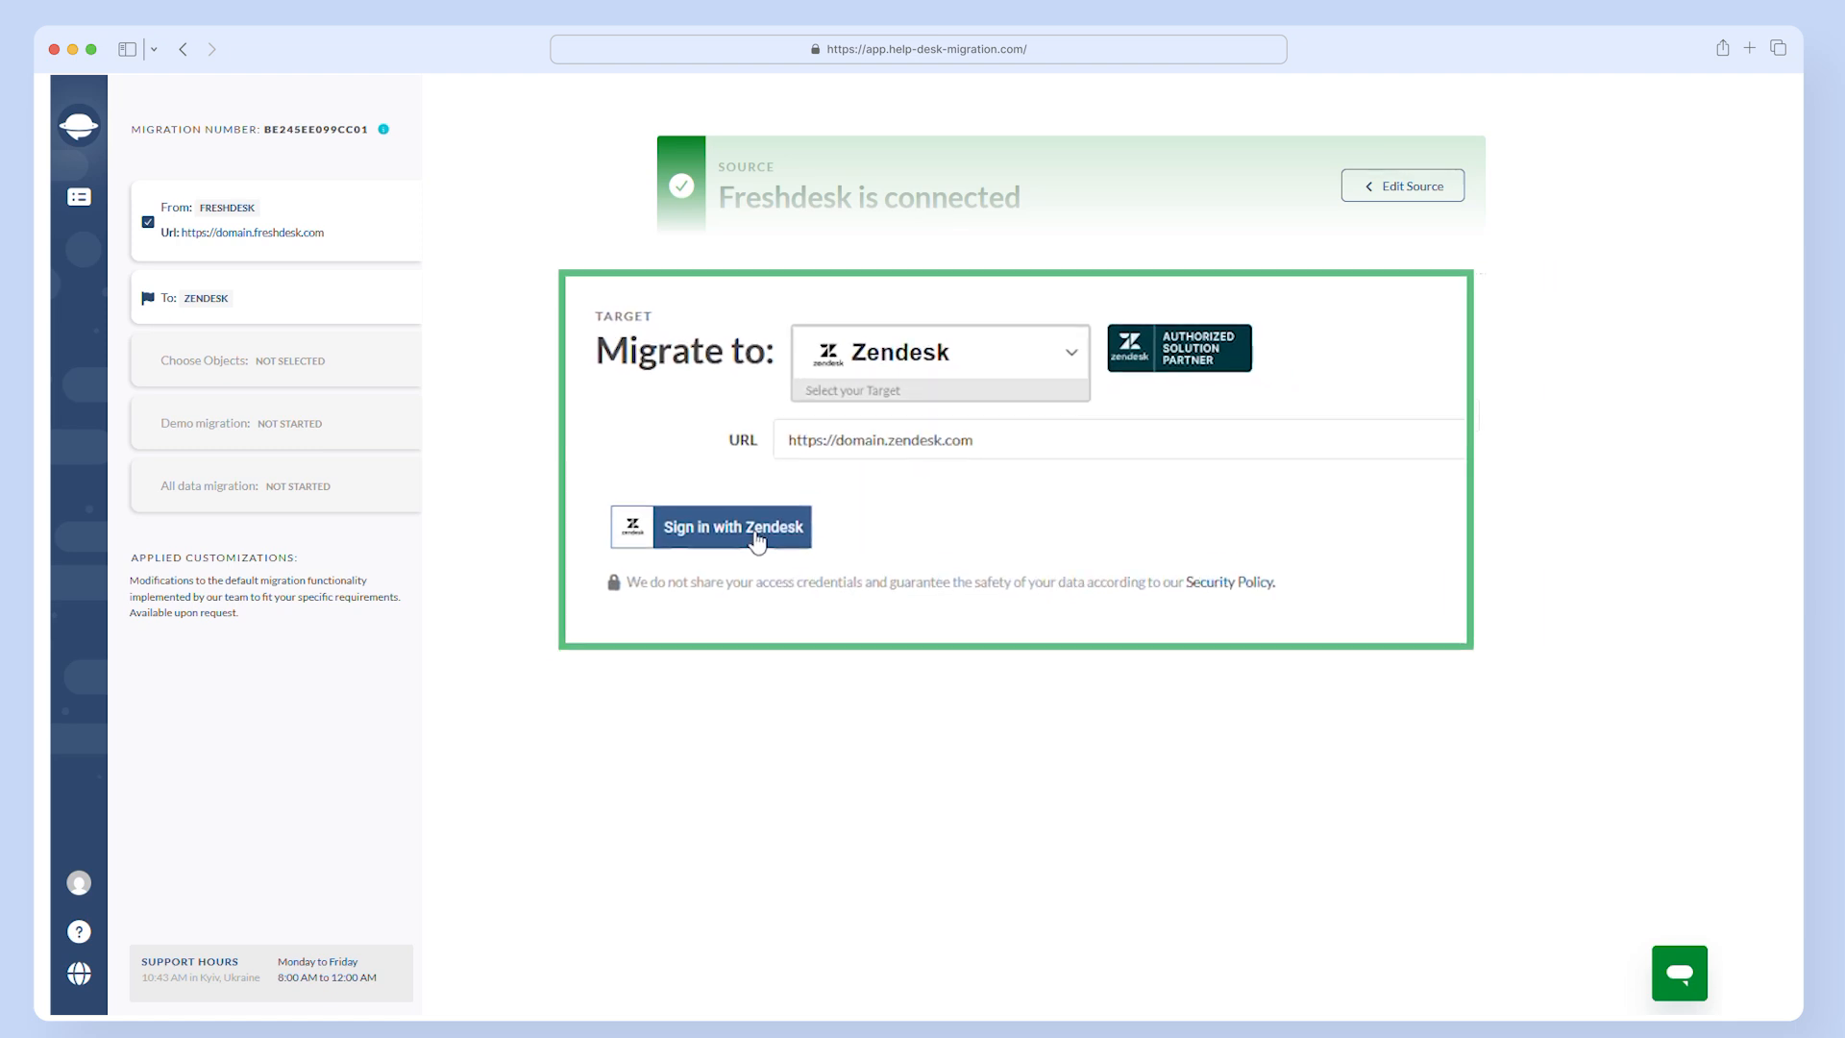
click(769, 492)
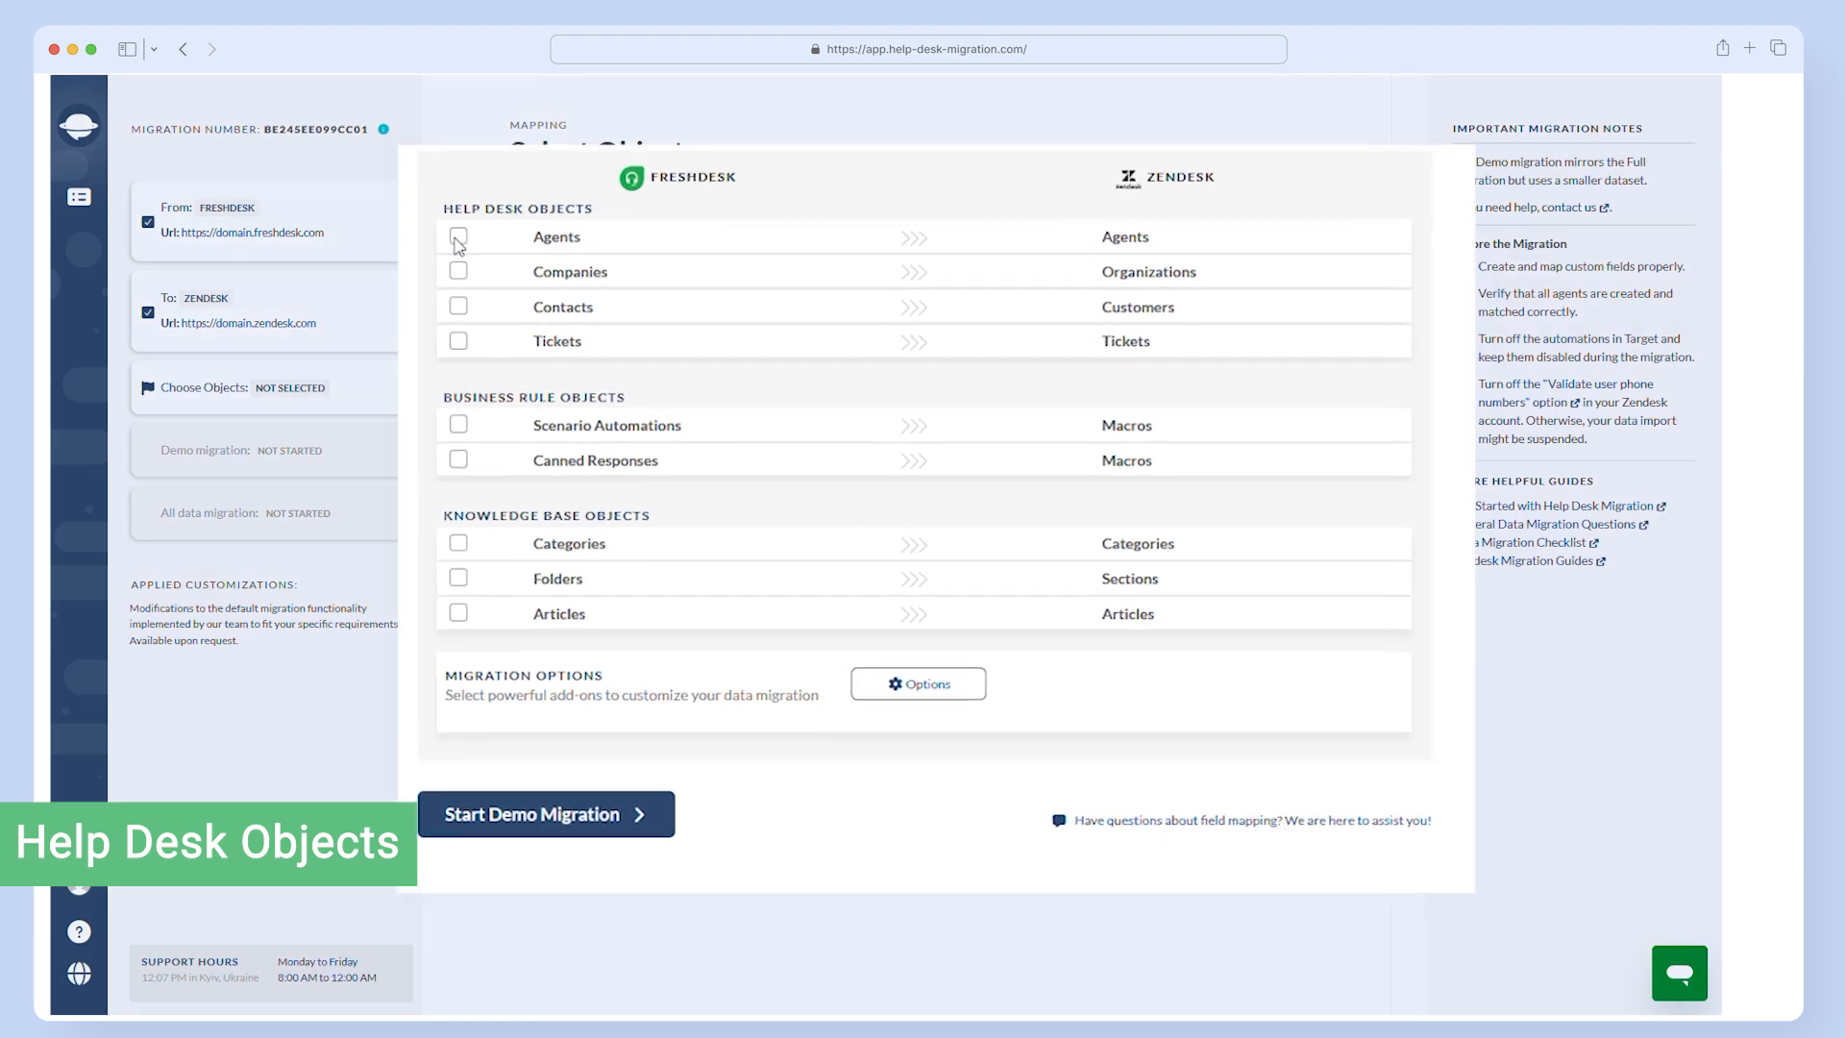
- Select Agents, Companies, Contacts and the knowledge base Folders as objects to migrate
click(410, 223)
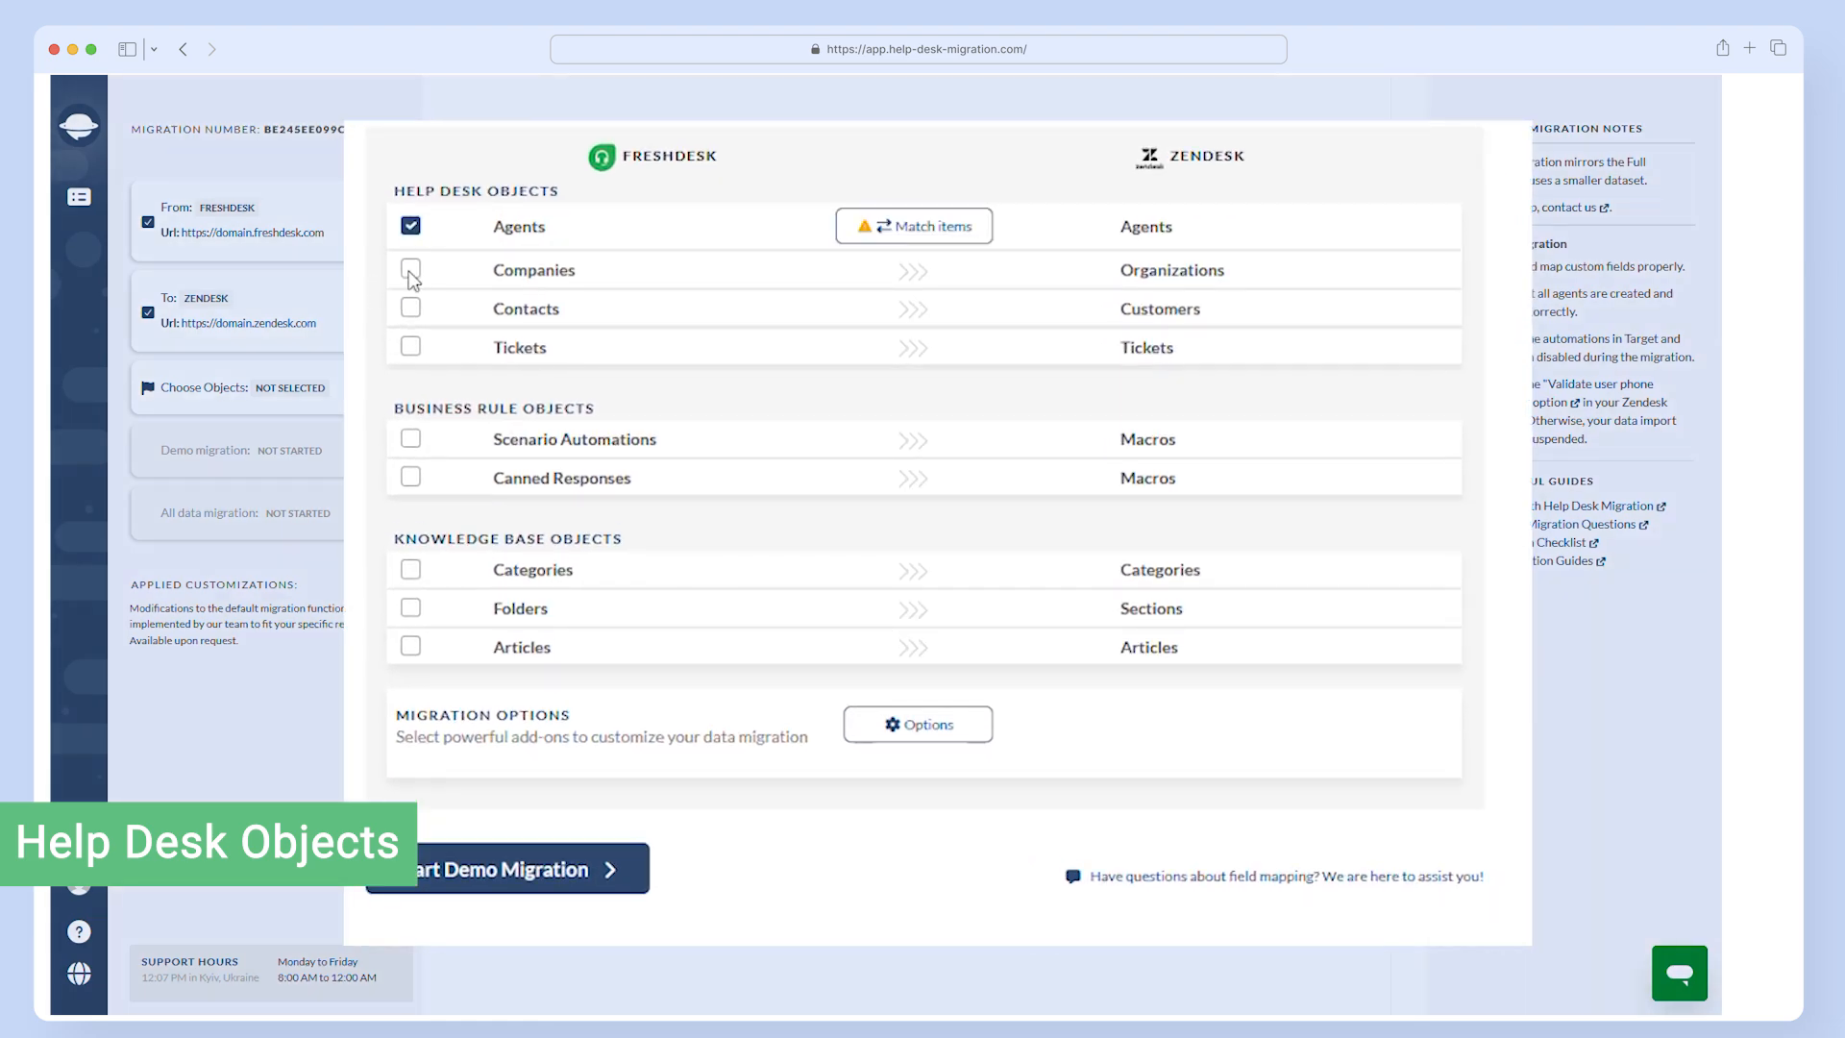
click(410, 266)
click(411, 321)
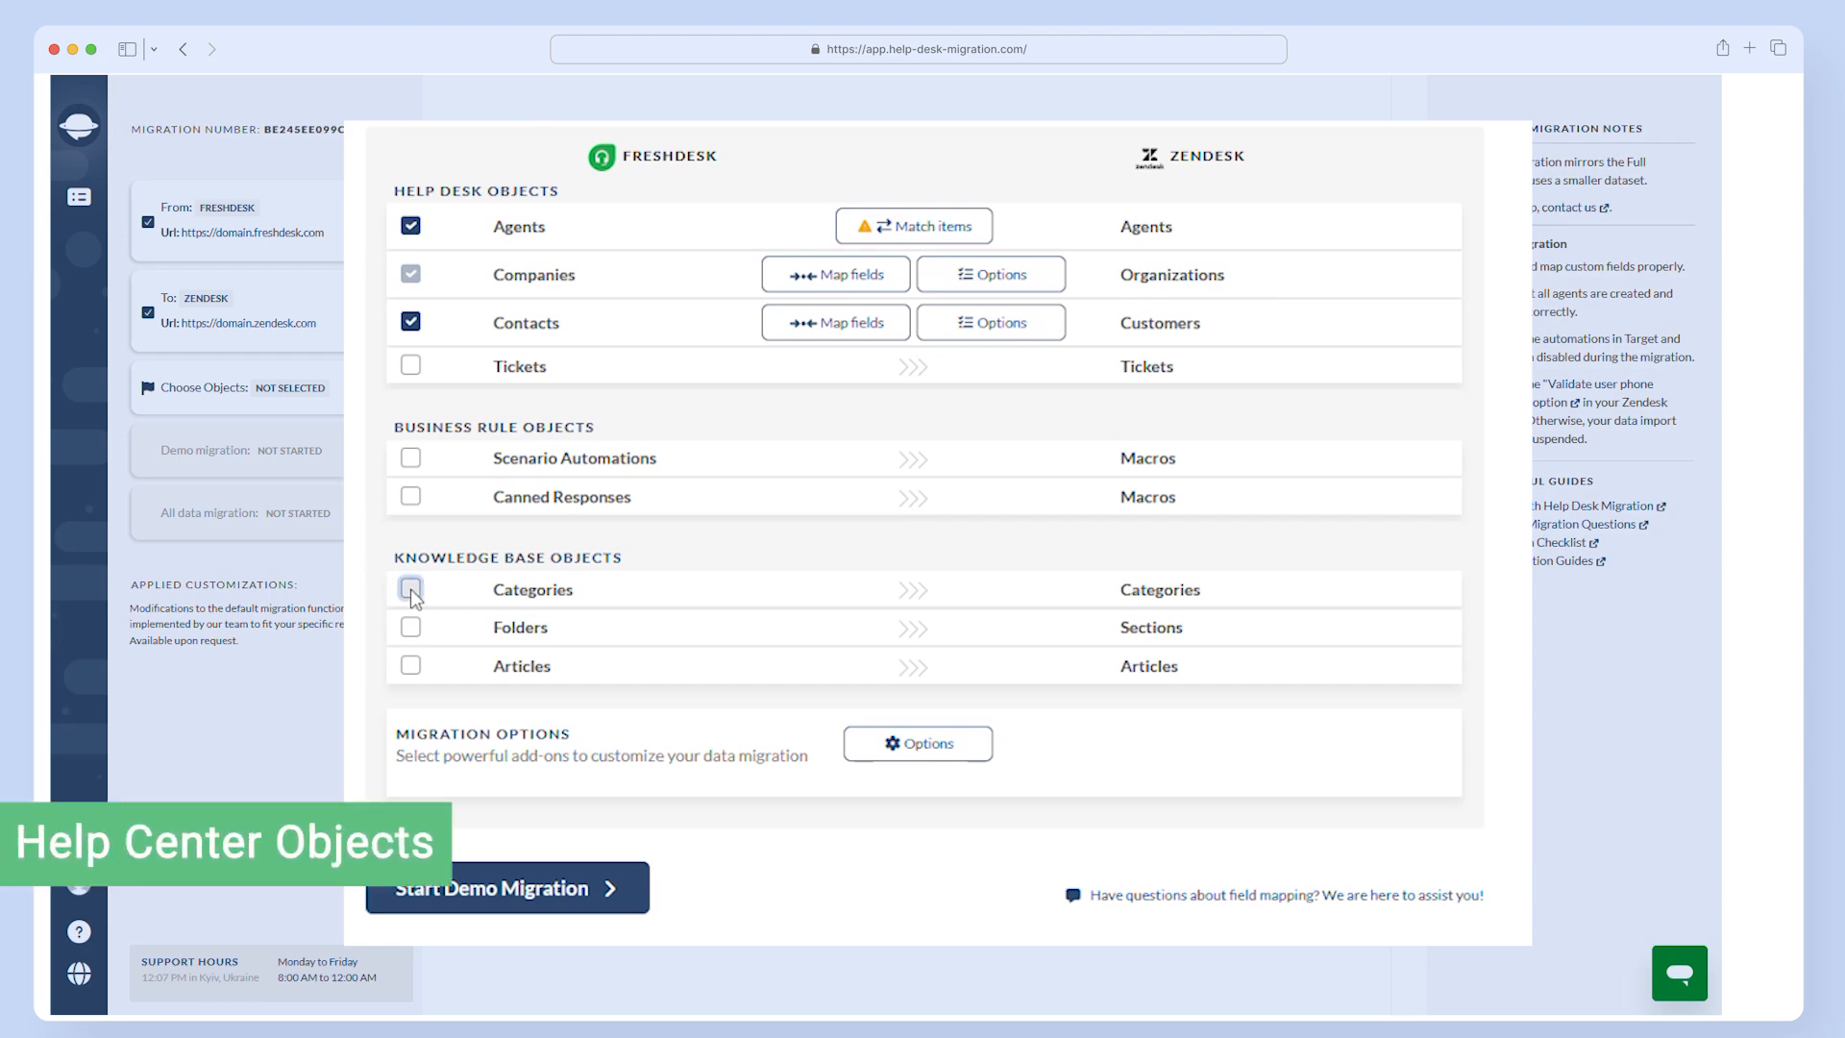
click(411, 626)
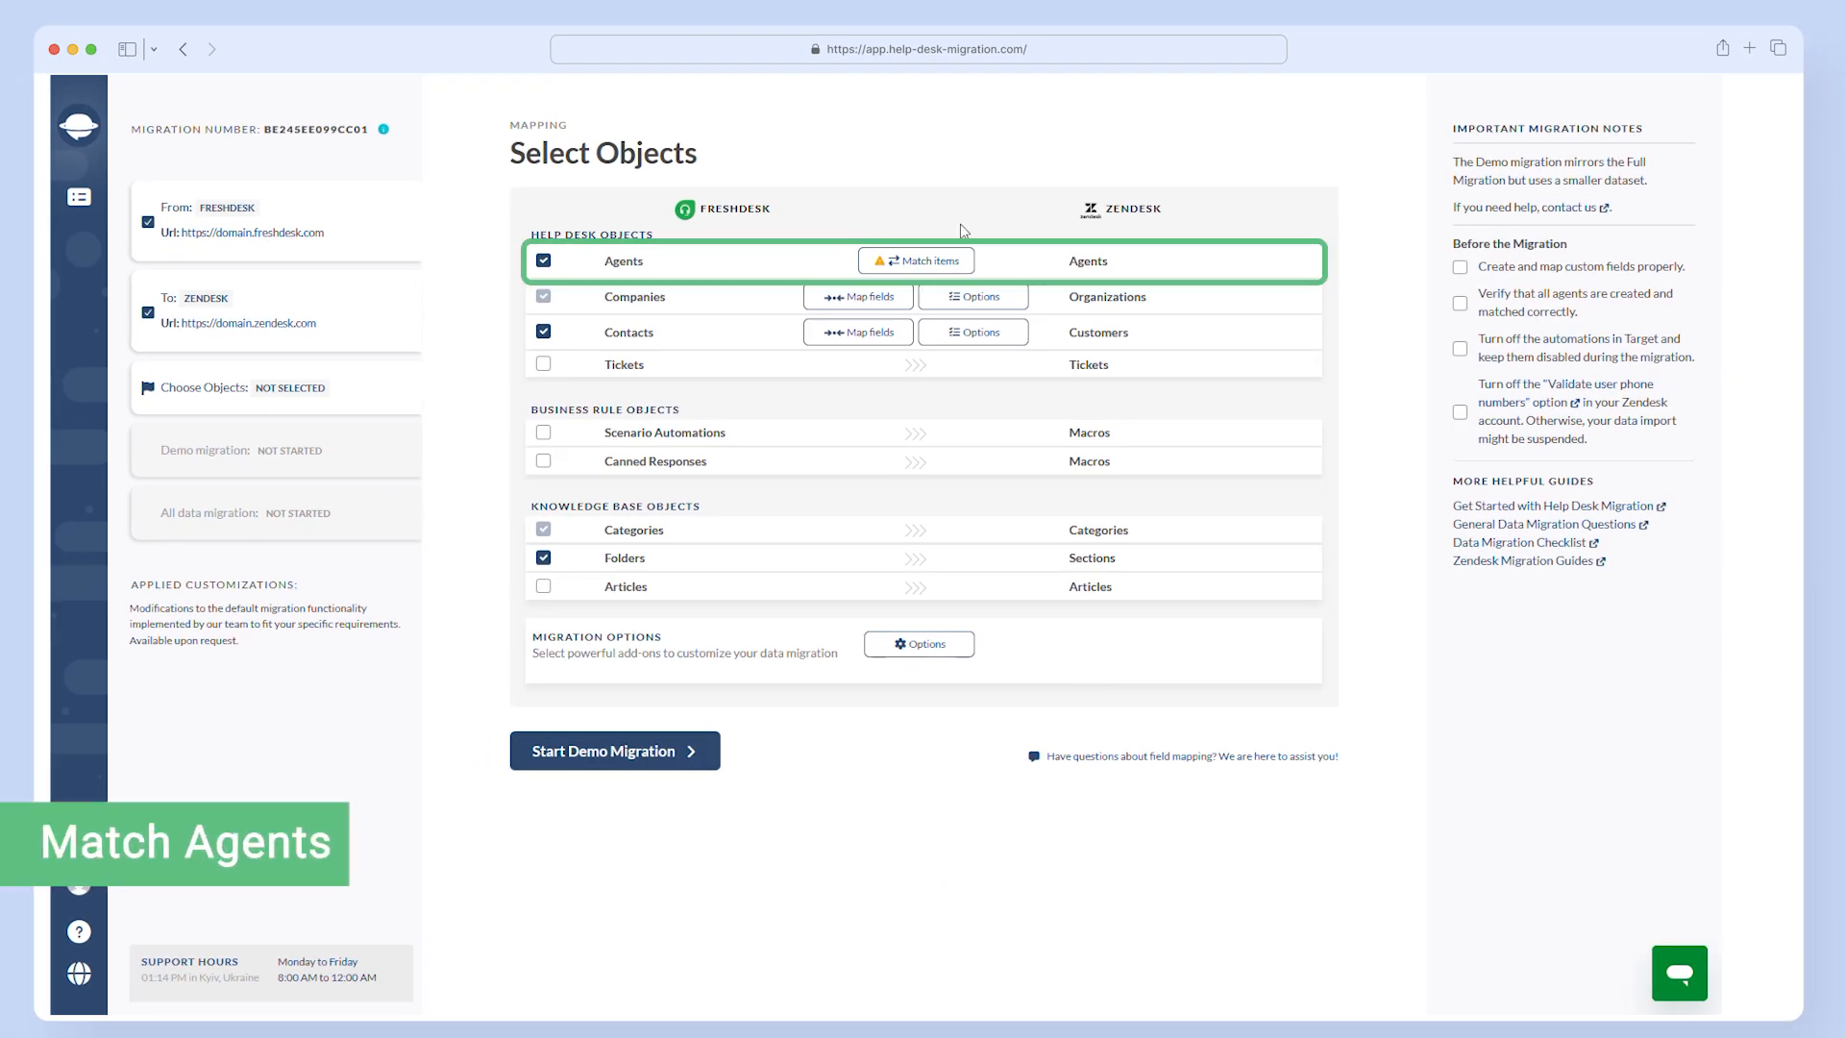
- Assign the default agent to all unmatched agents and save the agent matching
click(931, 262)
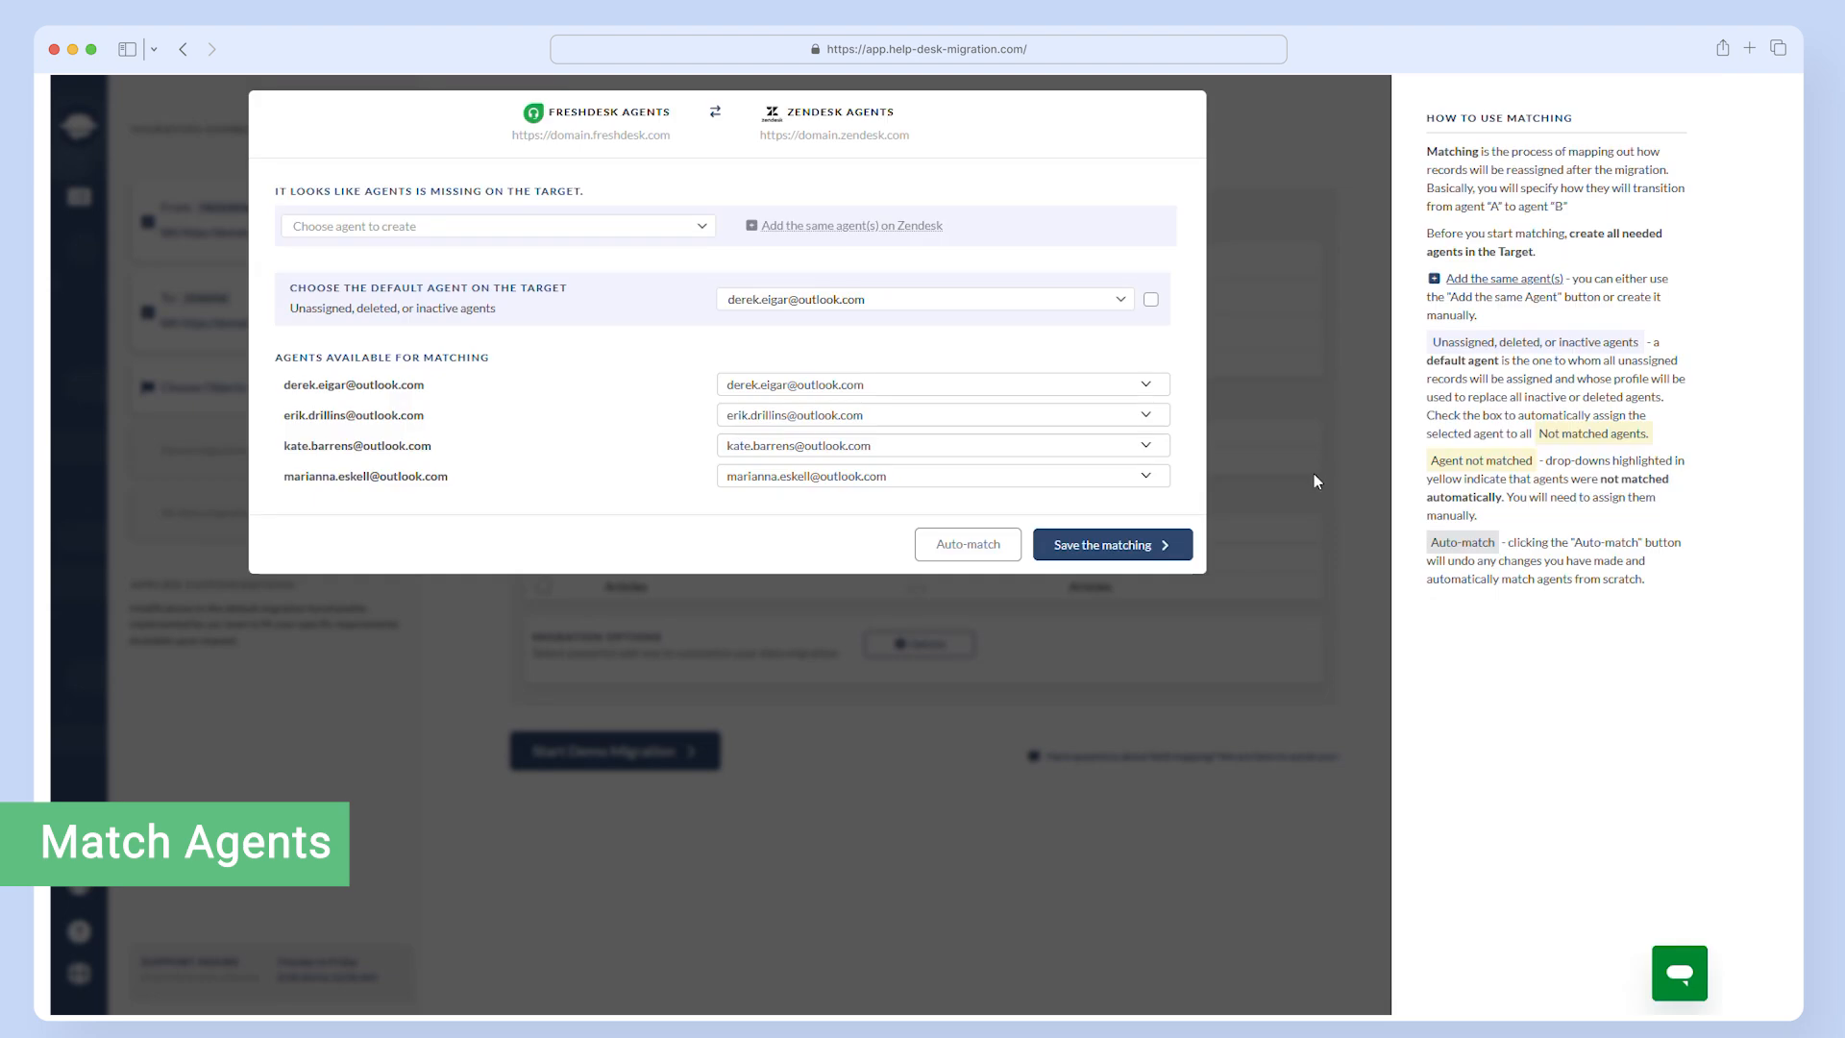
click(1150, 299)
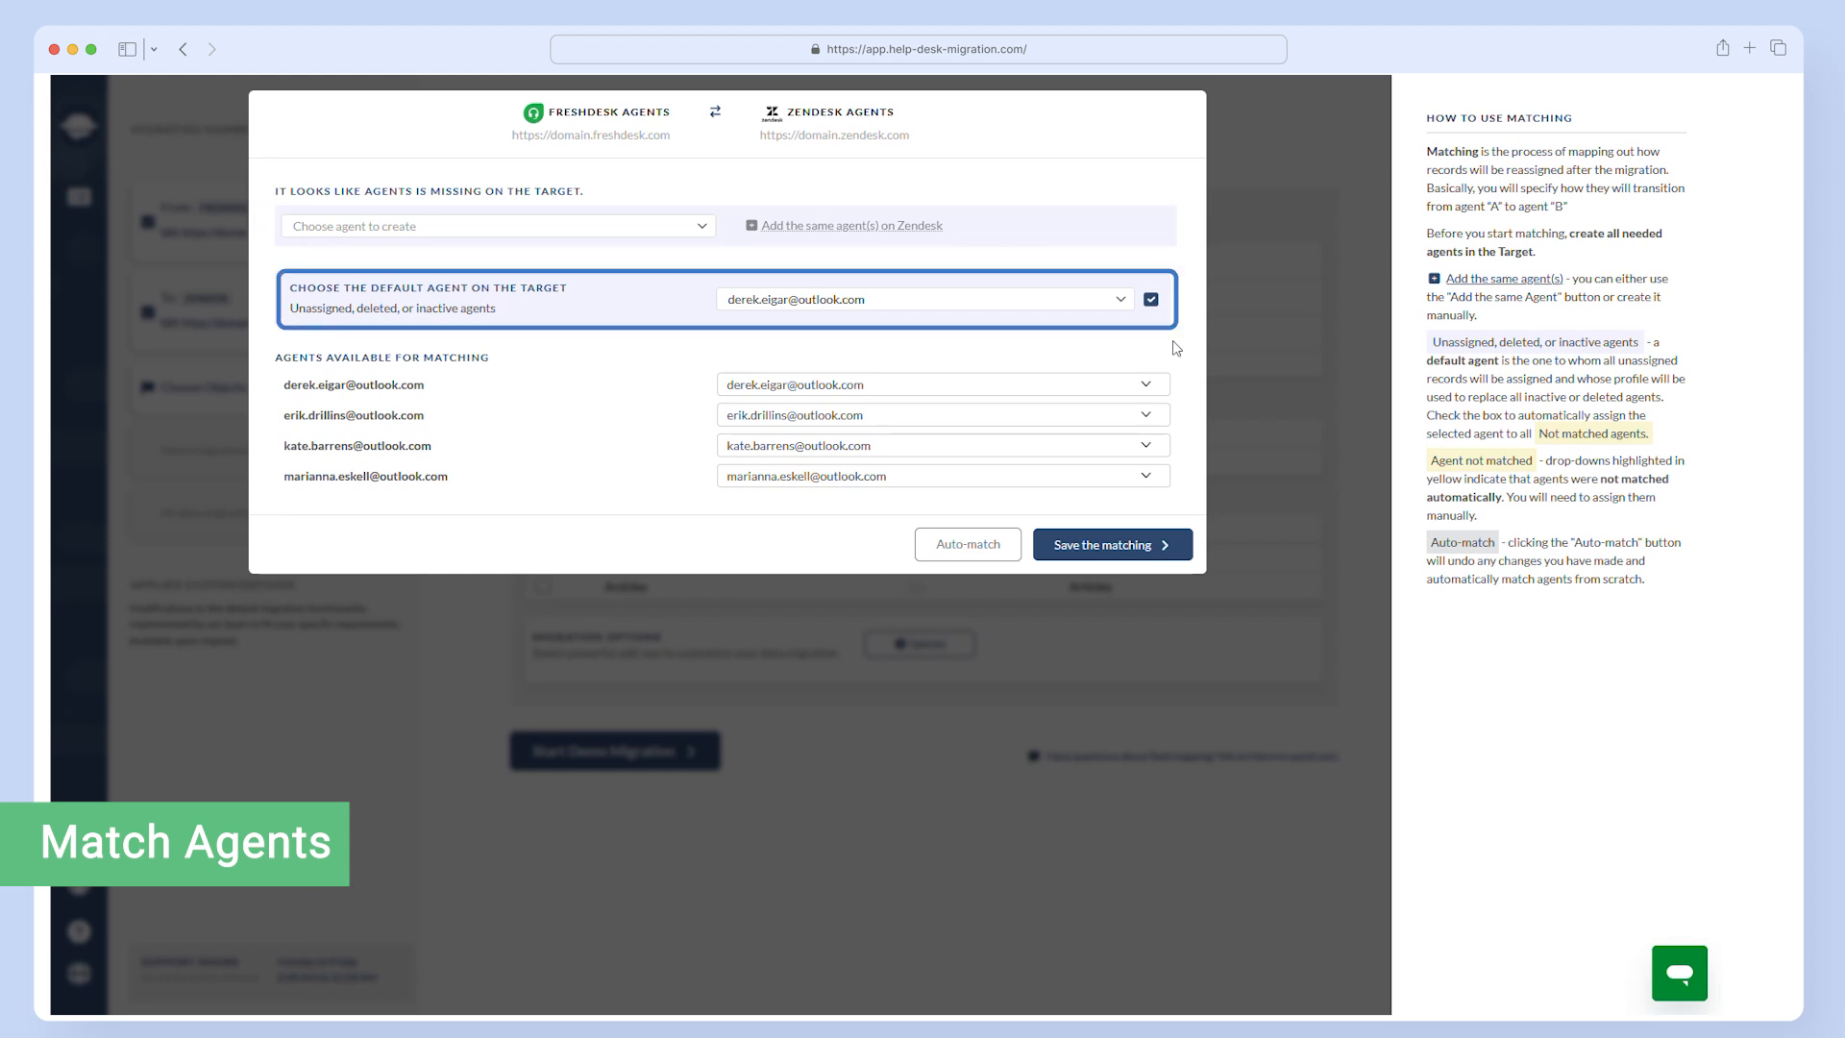
click(1081, 547)
- Mark all company fields from Start of partnership through External ID as mapped to Zendesk organizations and save the mapping
click(858, 296)
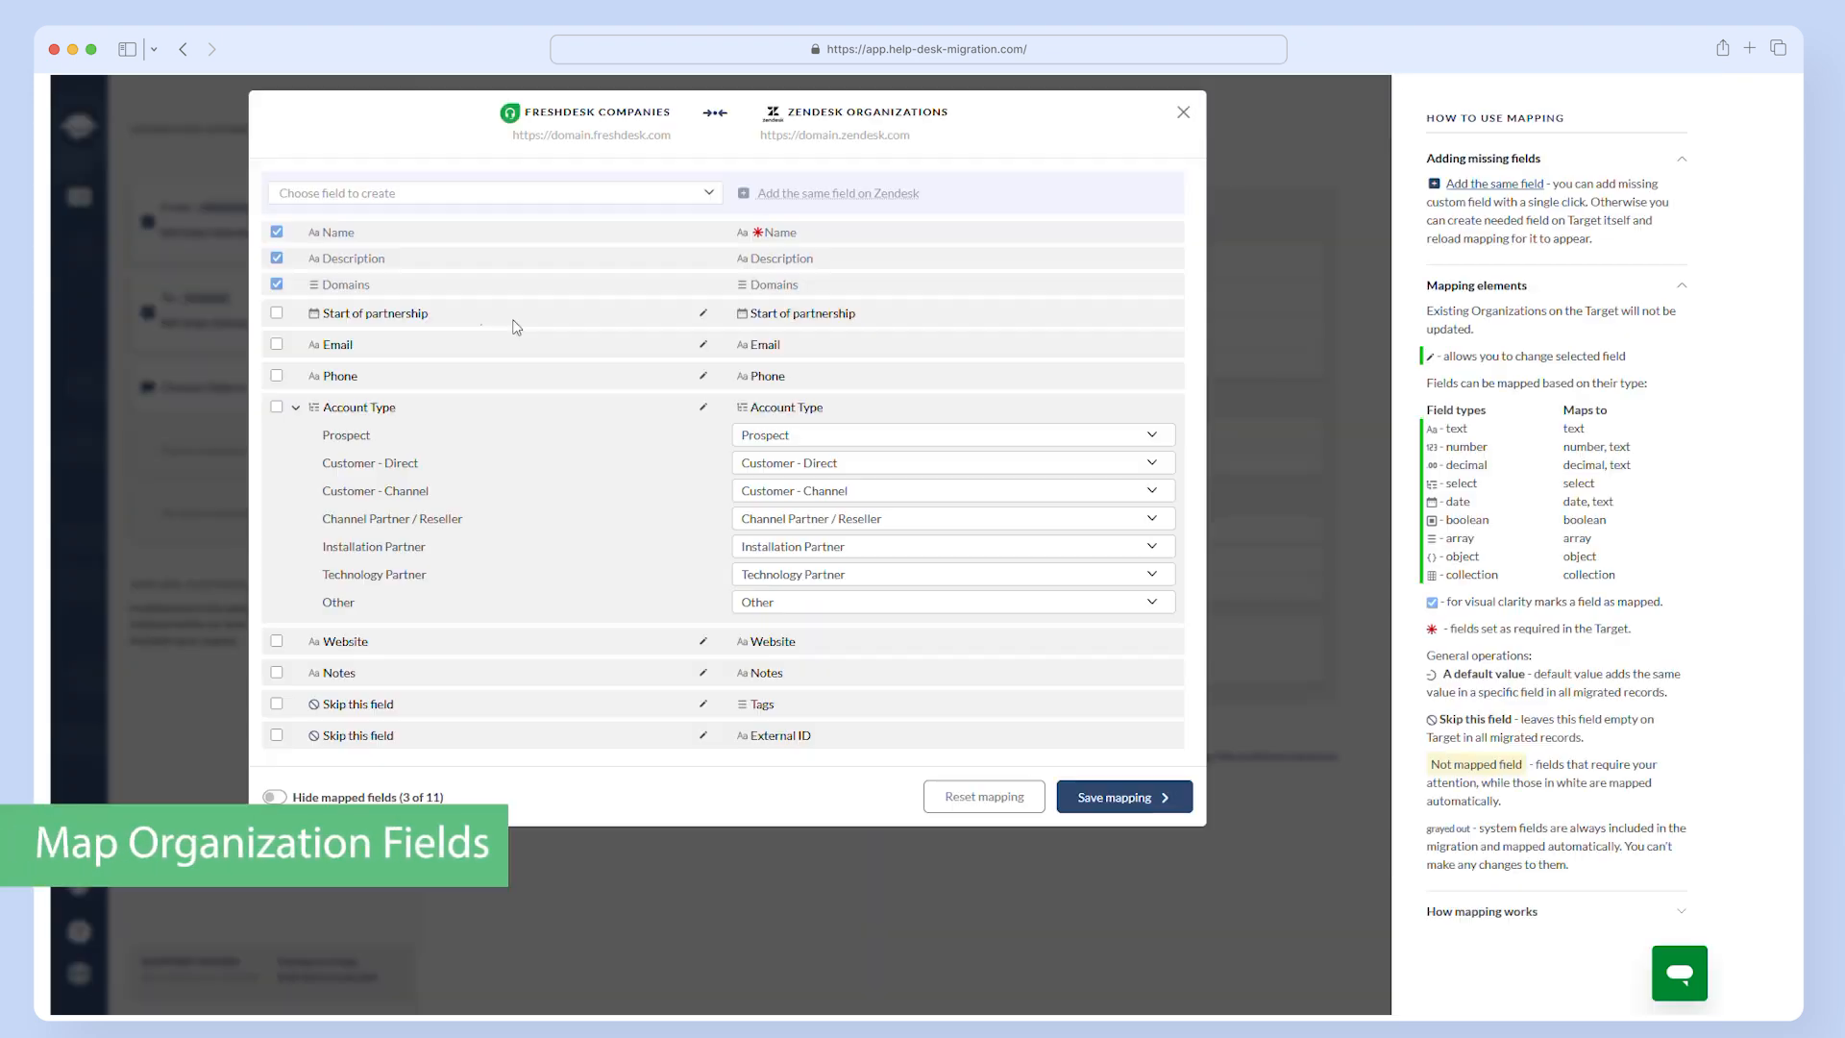
click(277, 315)
click(276, 345)
click(277, 377)
click(277, 705)
click(277, 736)
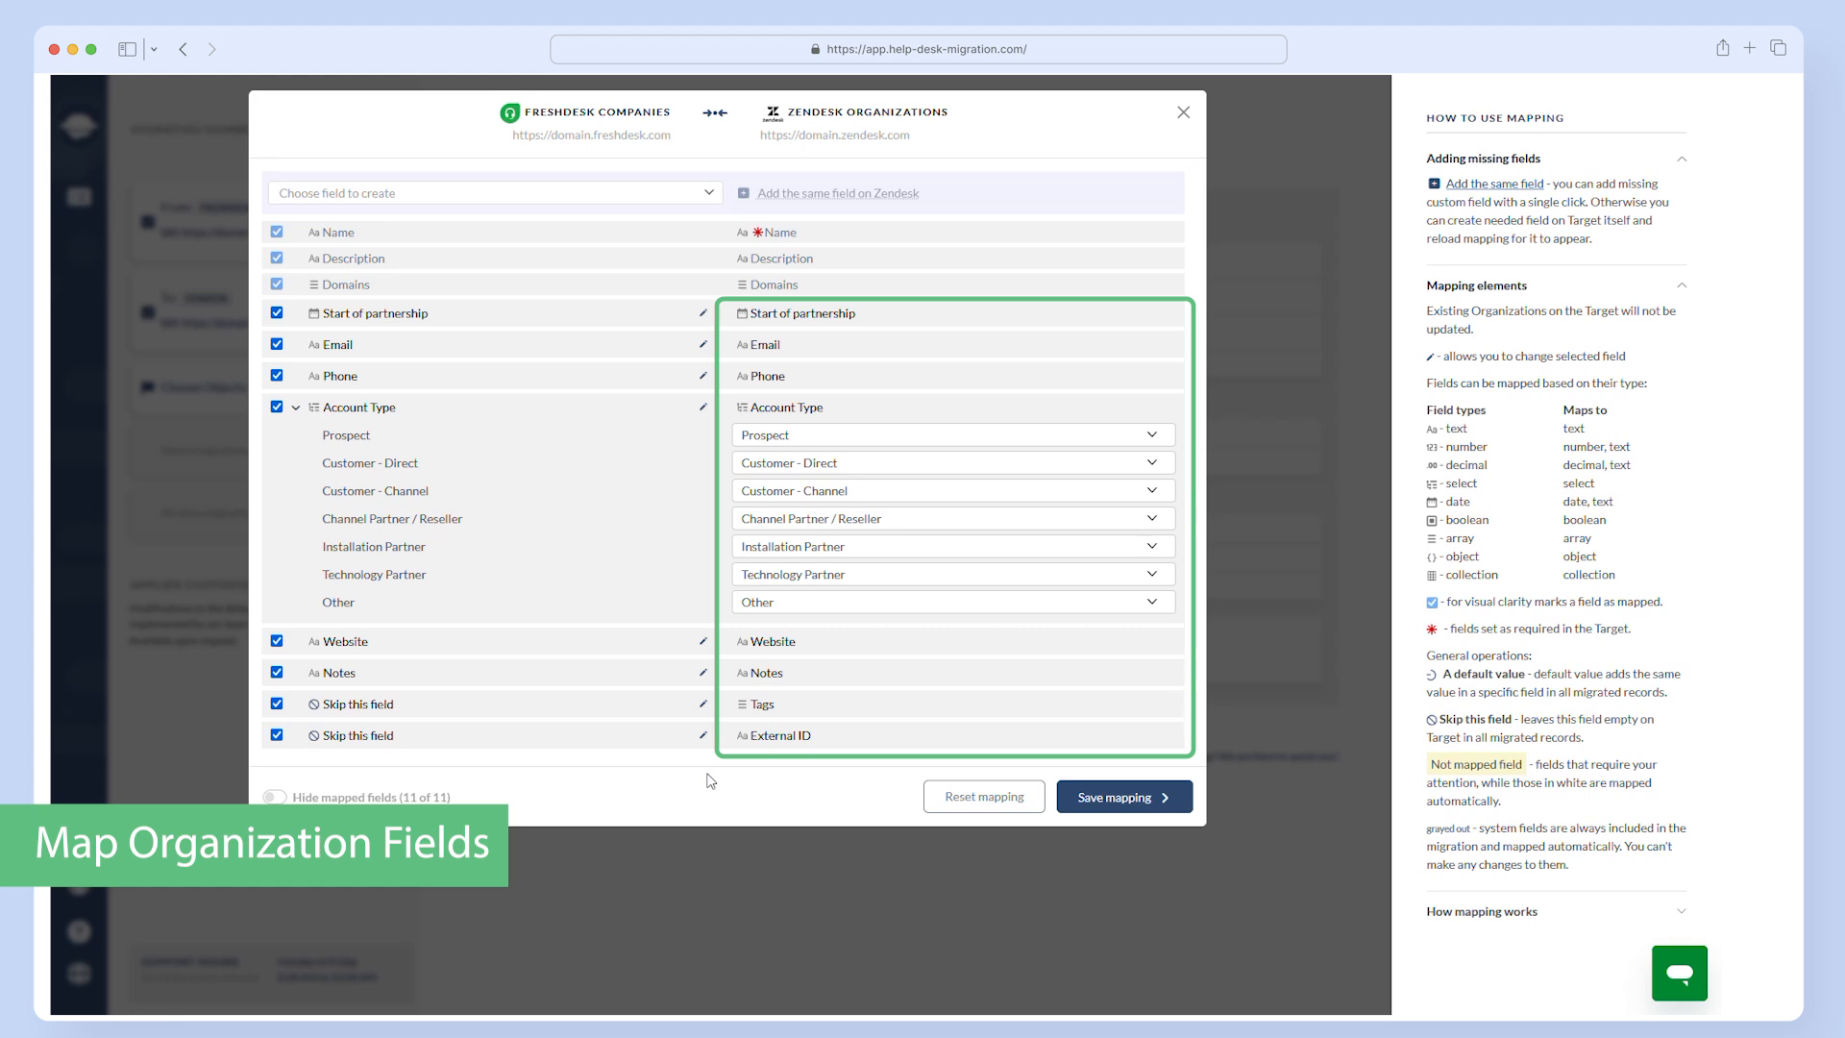
click(1119, 797)
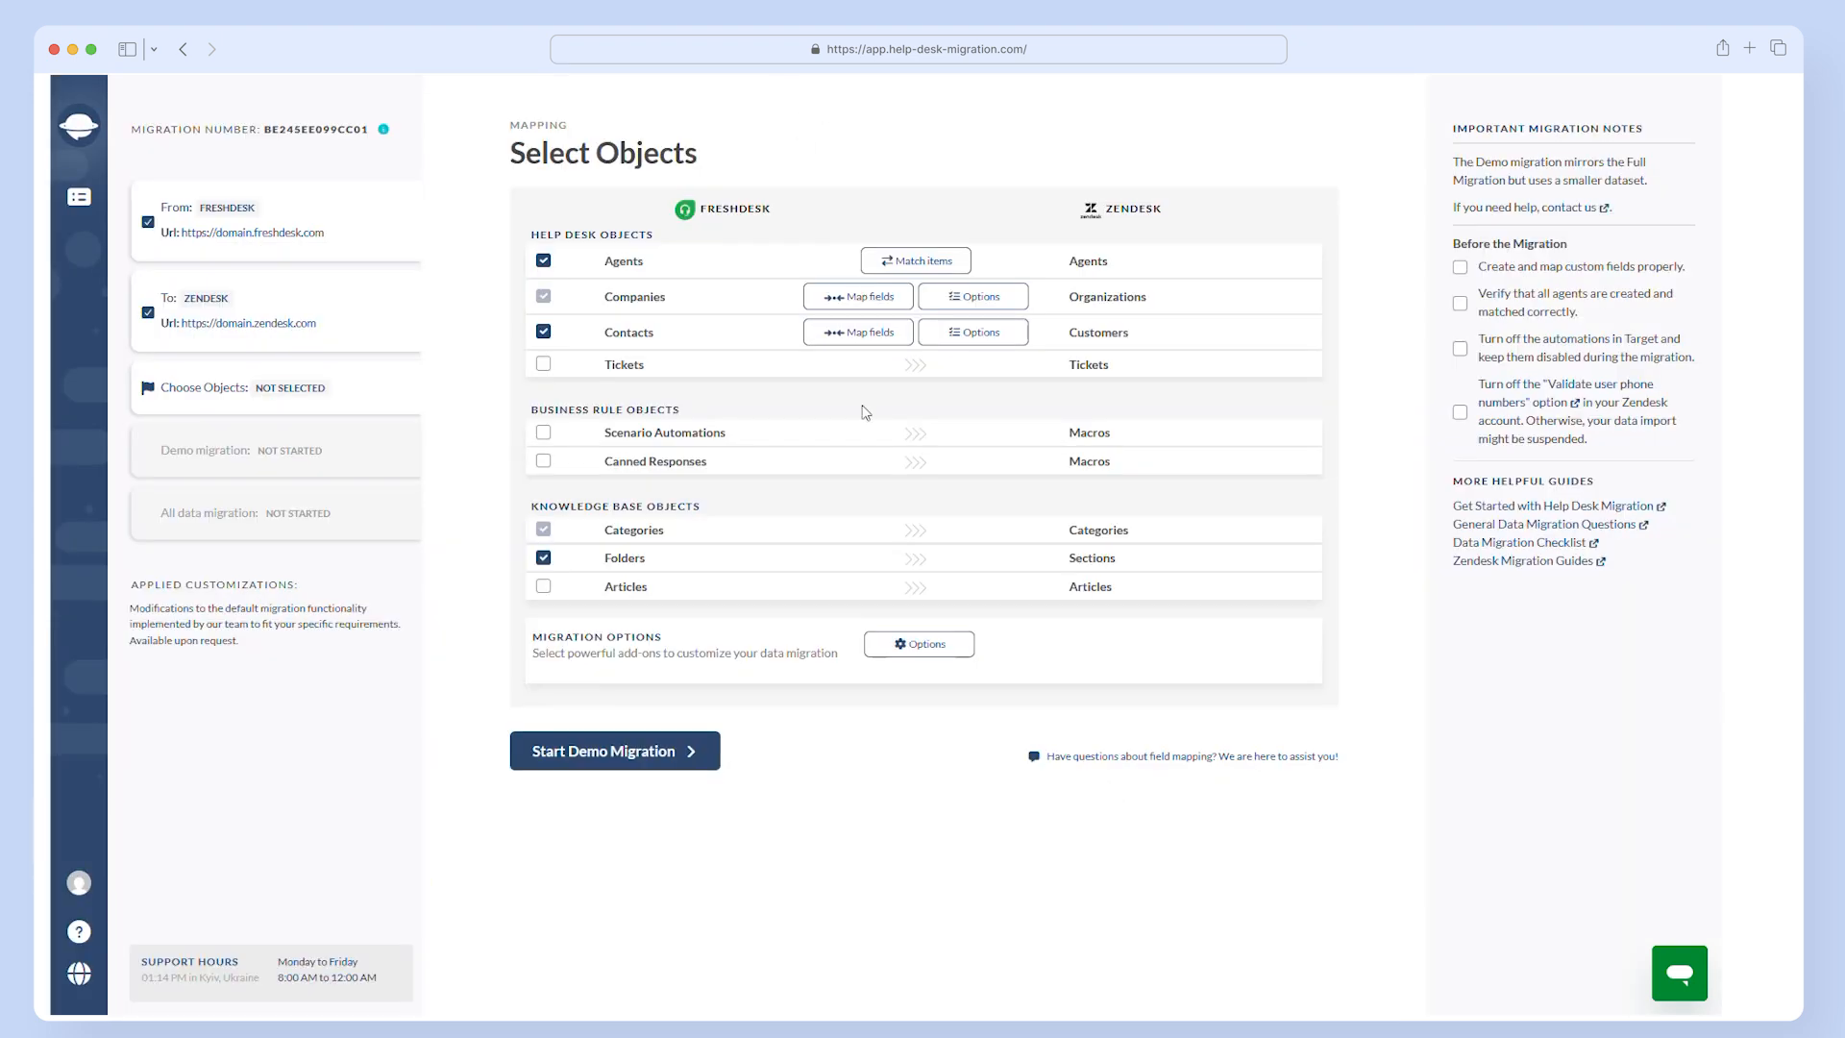
- Mark all contact fields from GDPR User filters through Time zone as mapped to Zendesk customers and save the mapping
click(858, 331)
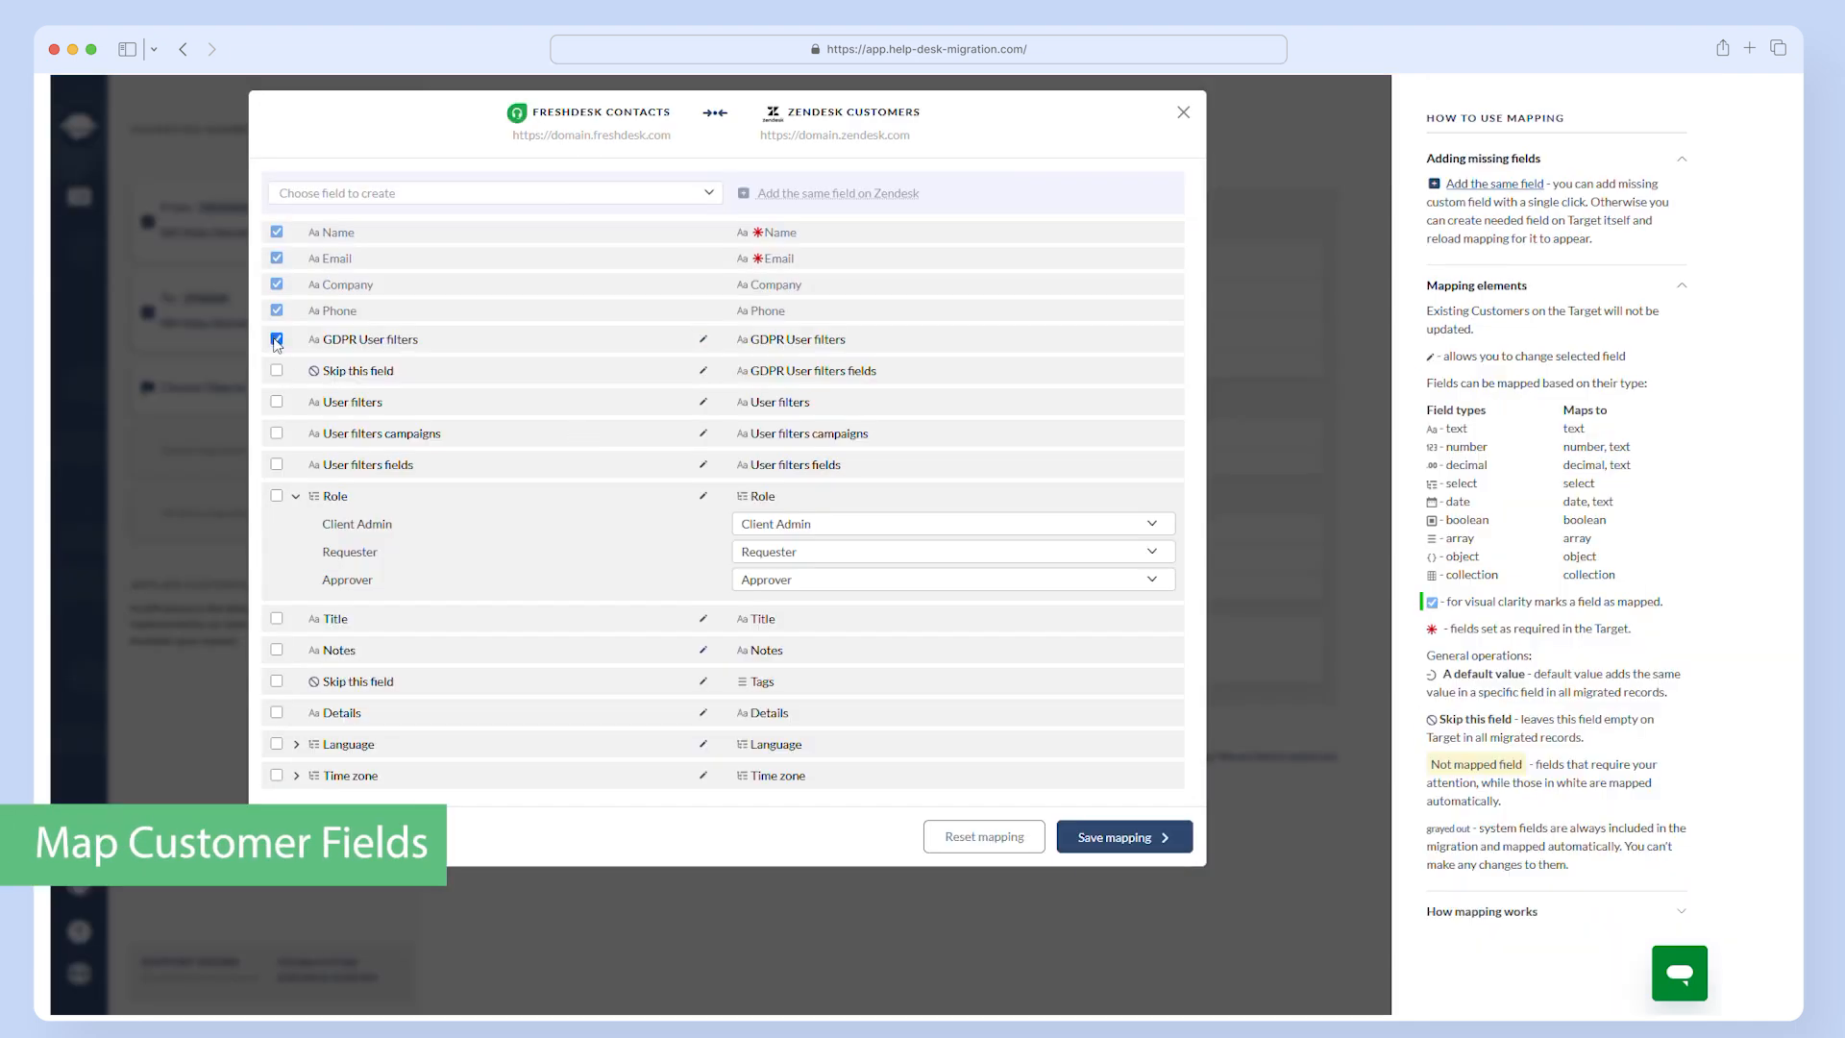
click(277, 370)
click(277, 402)
click(276, 434)
click(277, 464)
click(276, 496)
click(277, 618)
click(277, 651)
click(277, 712)
click(276, 744)
click(277, 775)
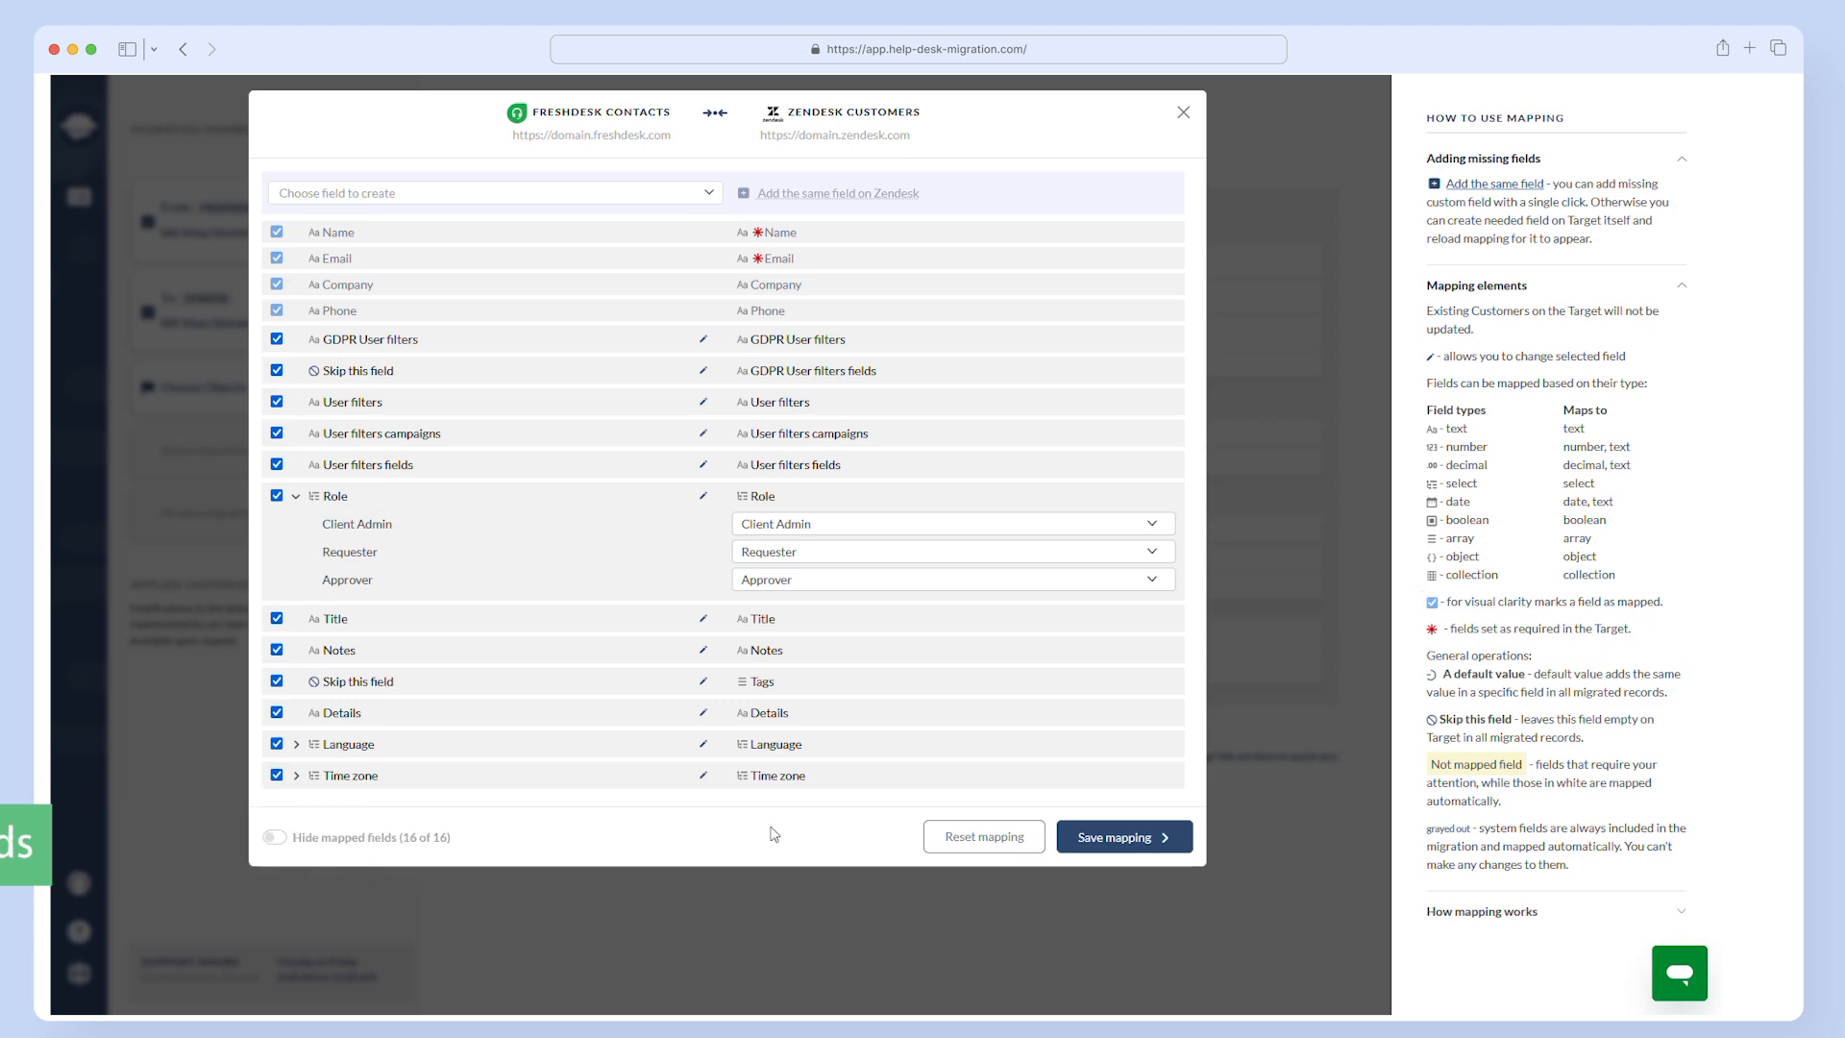
click(1124, 837)
- Include Tickets in the migration, mark the Group field as mapped and match its Unassigned value to Support
click(543, 364)
click(277, 339)
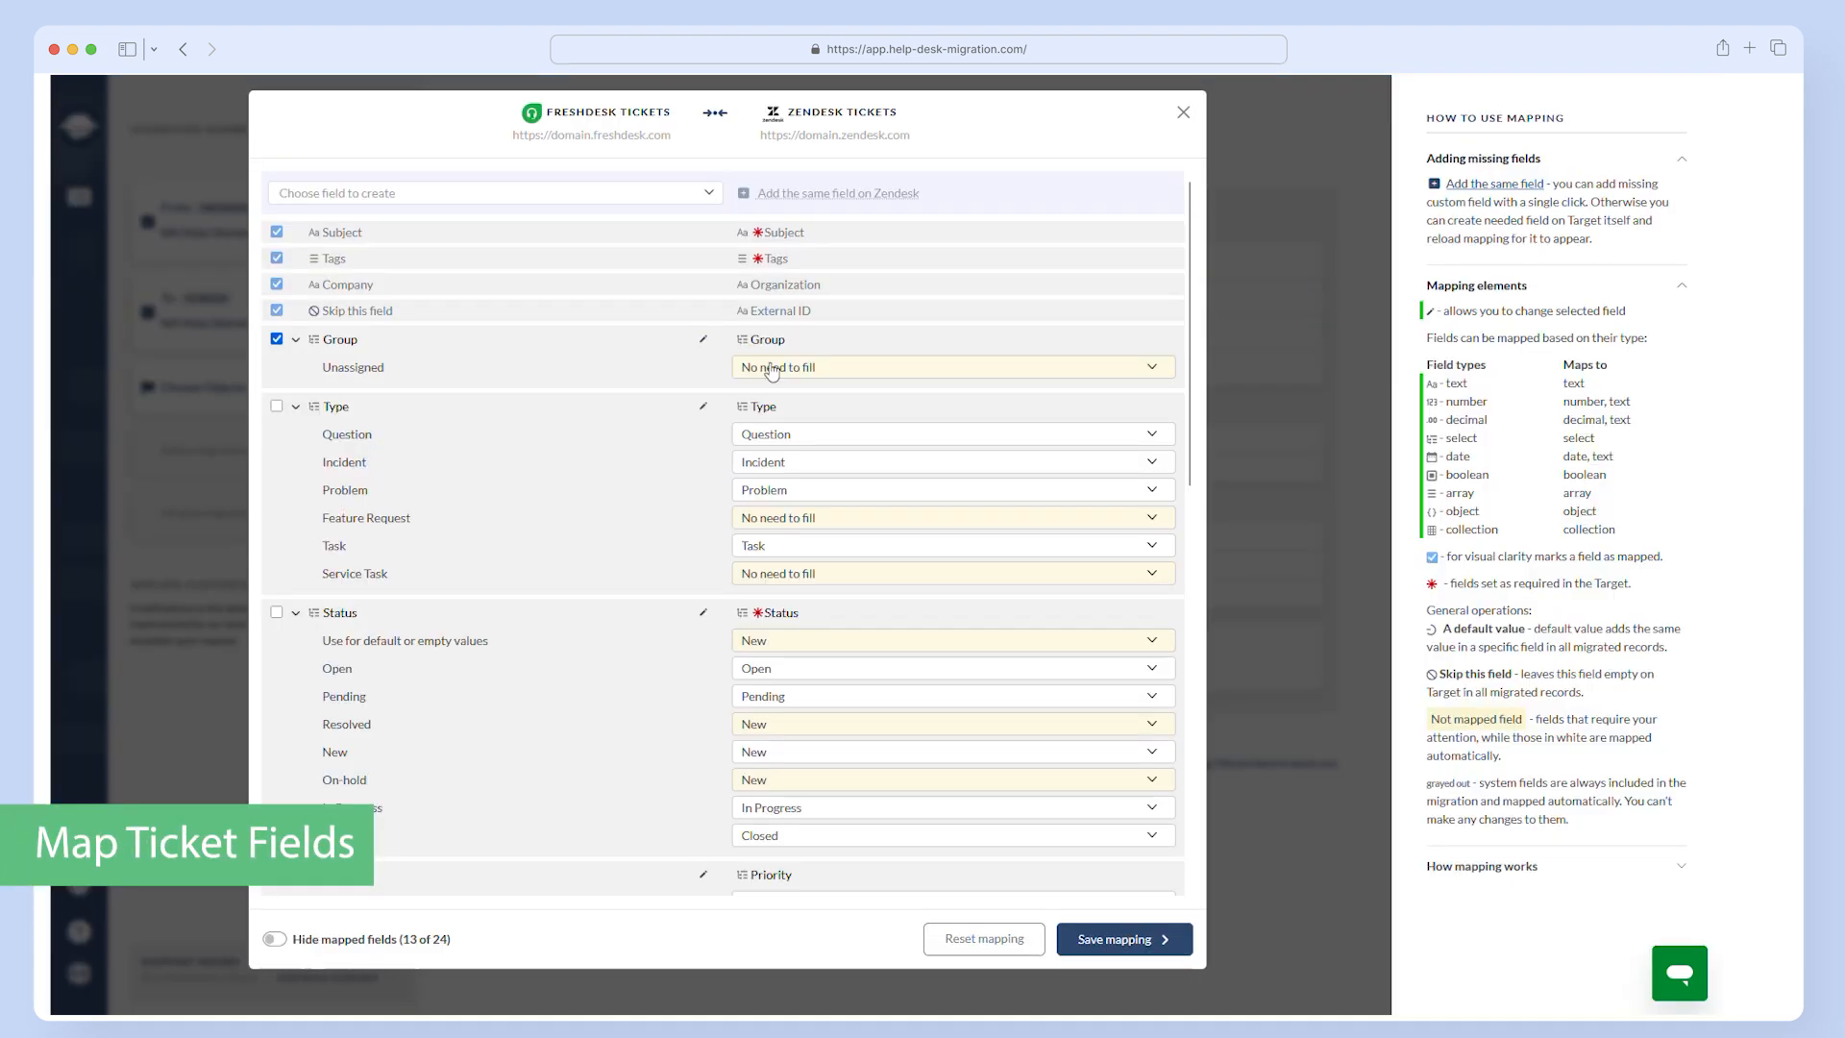
click(766, 368)
click(790, 422)
- Mark the ticket Type field as mapped, with Feature Request and Service Task set to No need to fill
click(277, 404)
click(907, 618)
click(884, 645)
click(878, 674)
click(869, 707)
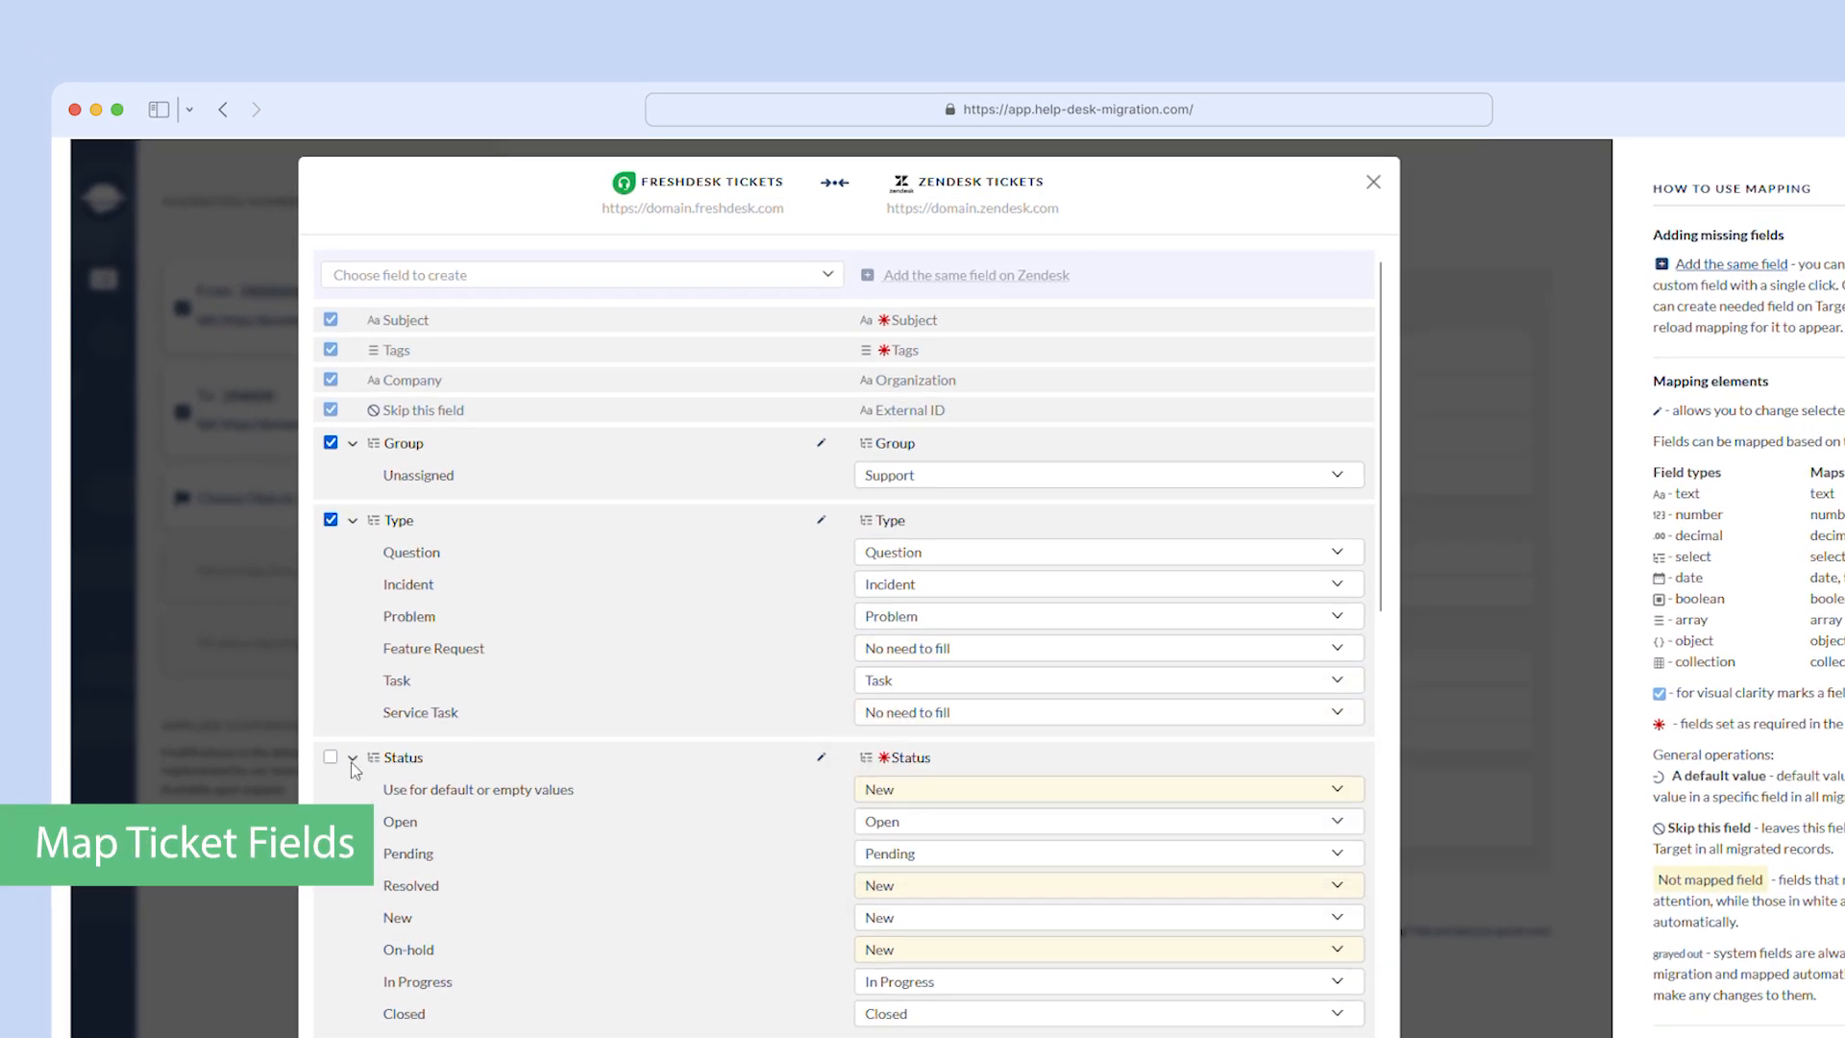
- Mark the ticket Status field as mapped, using New for default or empty values, Solved for Resolved and Pending for On-hold
click(316, 718)
click(859, 750)
click(859, 785)
click(892, 856)
click(905, 1015)
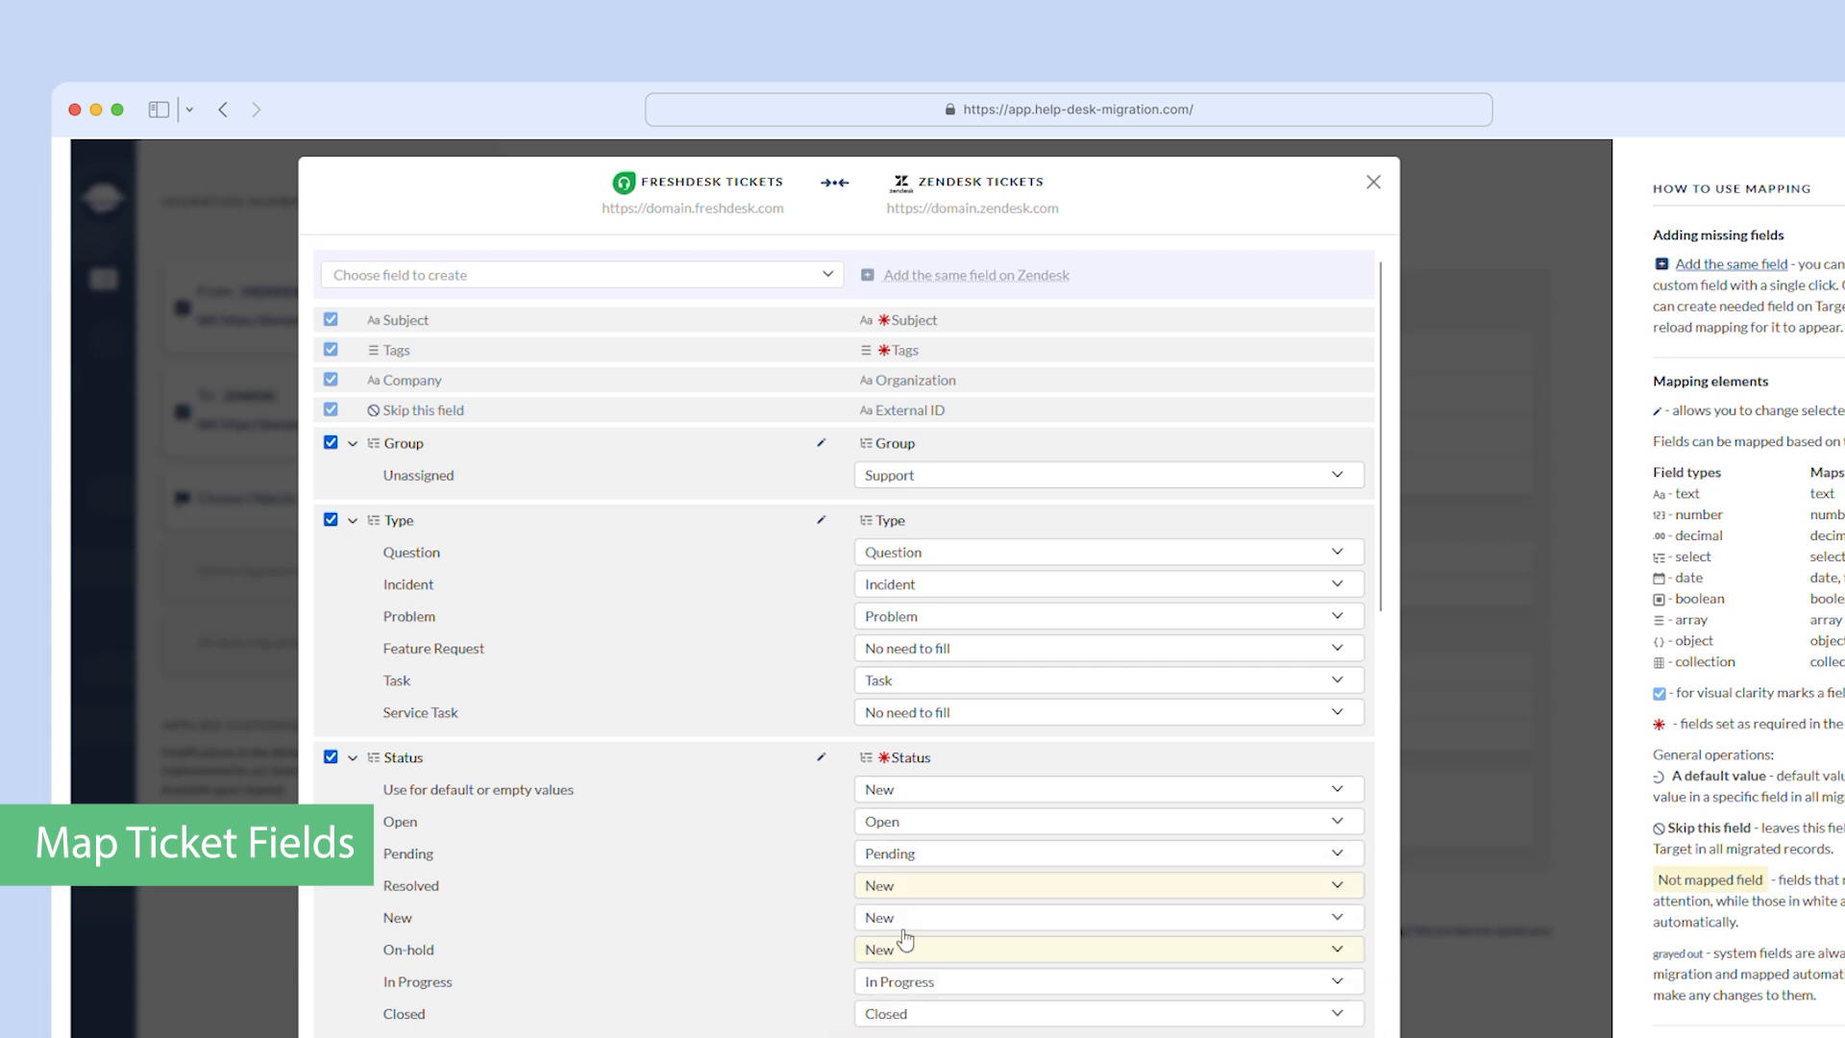
click(899, 887)
click(901, 1036)
click(898, 950)
click(899, 1035)
- Mark the ticket Priority field as mapped and match its Medium value to a Zendesk priority
scroll(692, 729, down, 5)
click(330, 550)
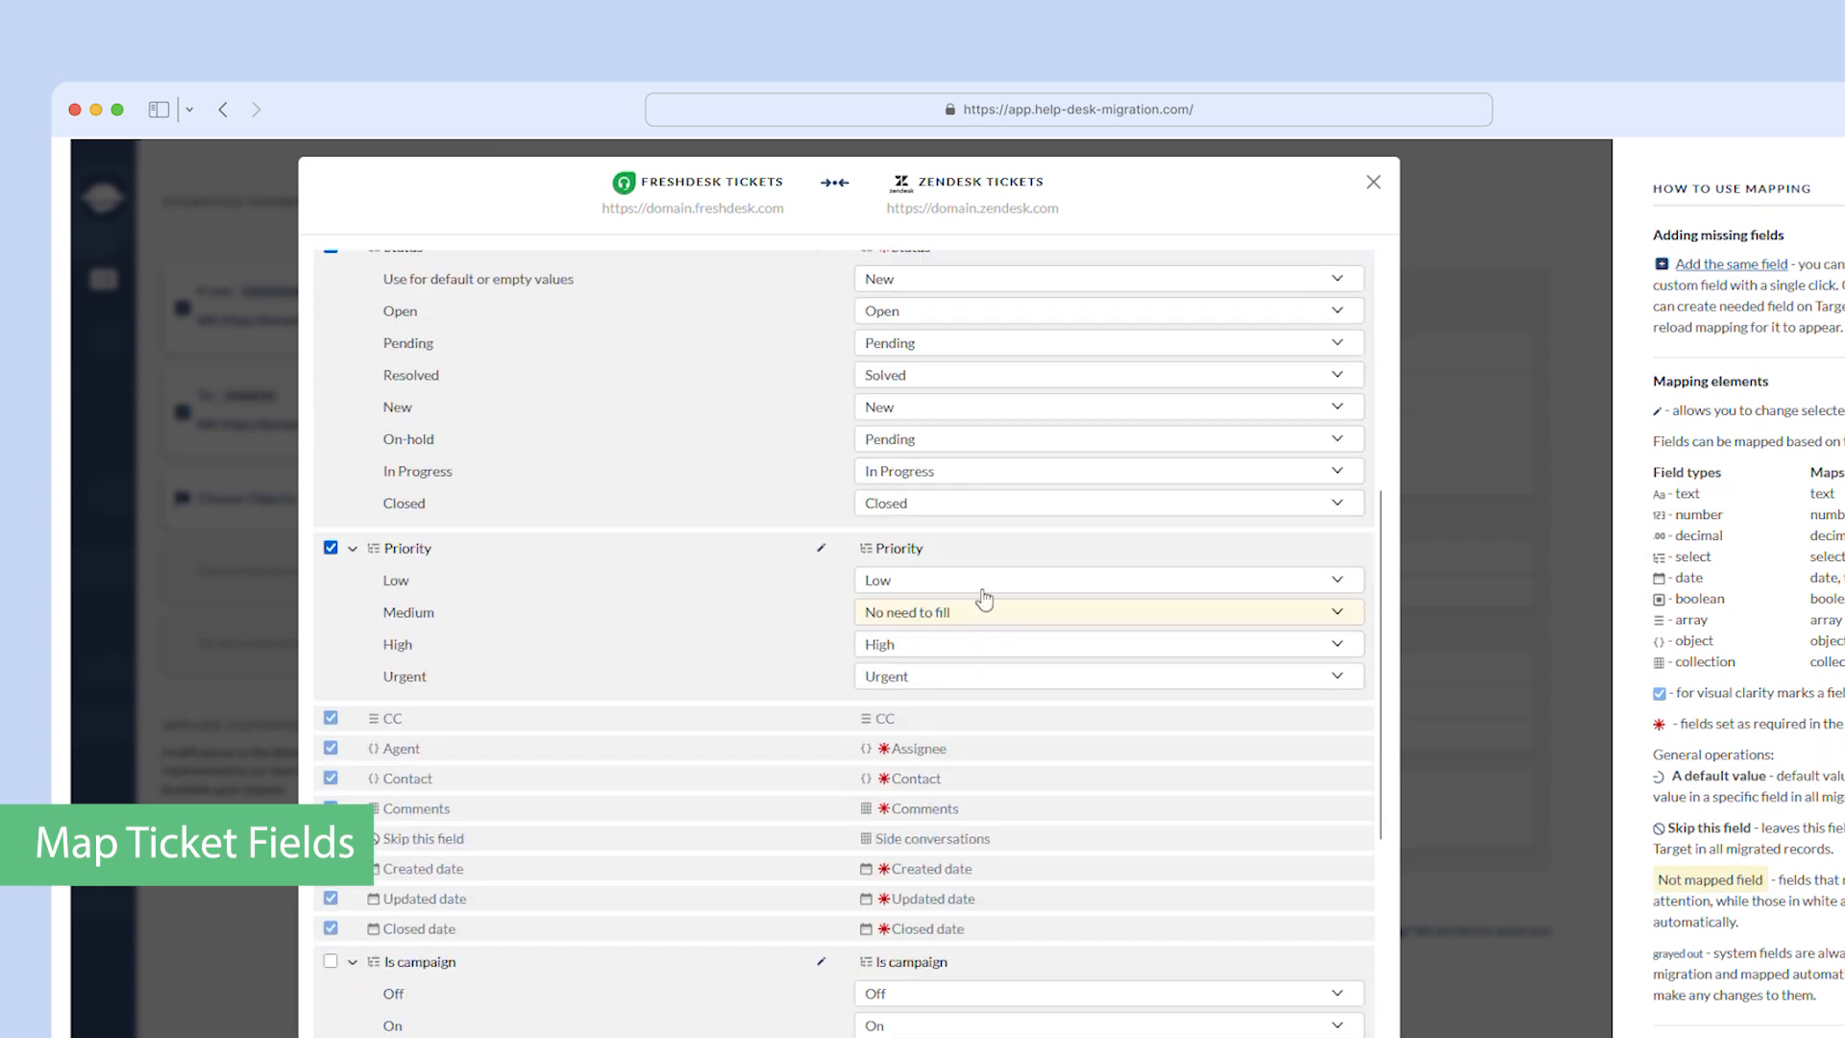
click(982, 610)
click(947, 685)
- Mark the ticket fields Is campaign, Seen, Seen Count, Do Not Track, Last Time Opened, Resolution type and Form as mapped
scroll(903, 644, down, 4)
click(331, 553)
click(330, 662)
click(330, 771)
click(331, 807)
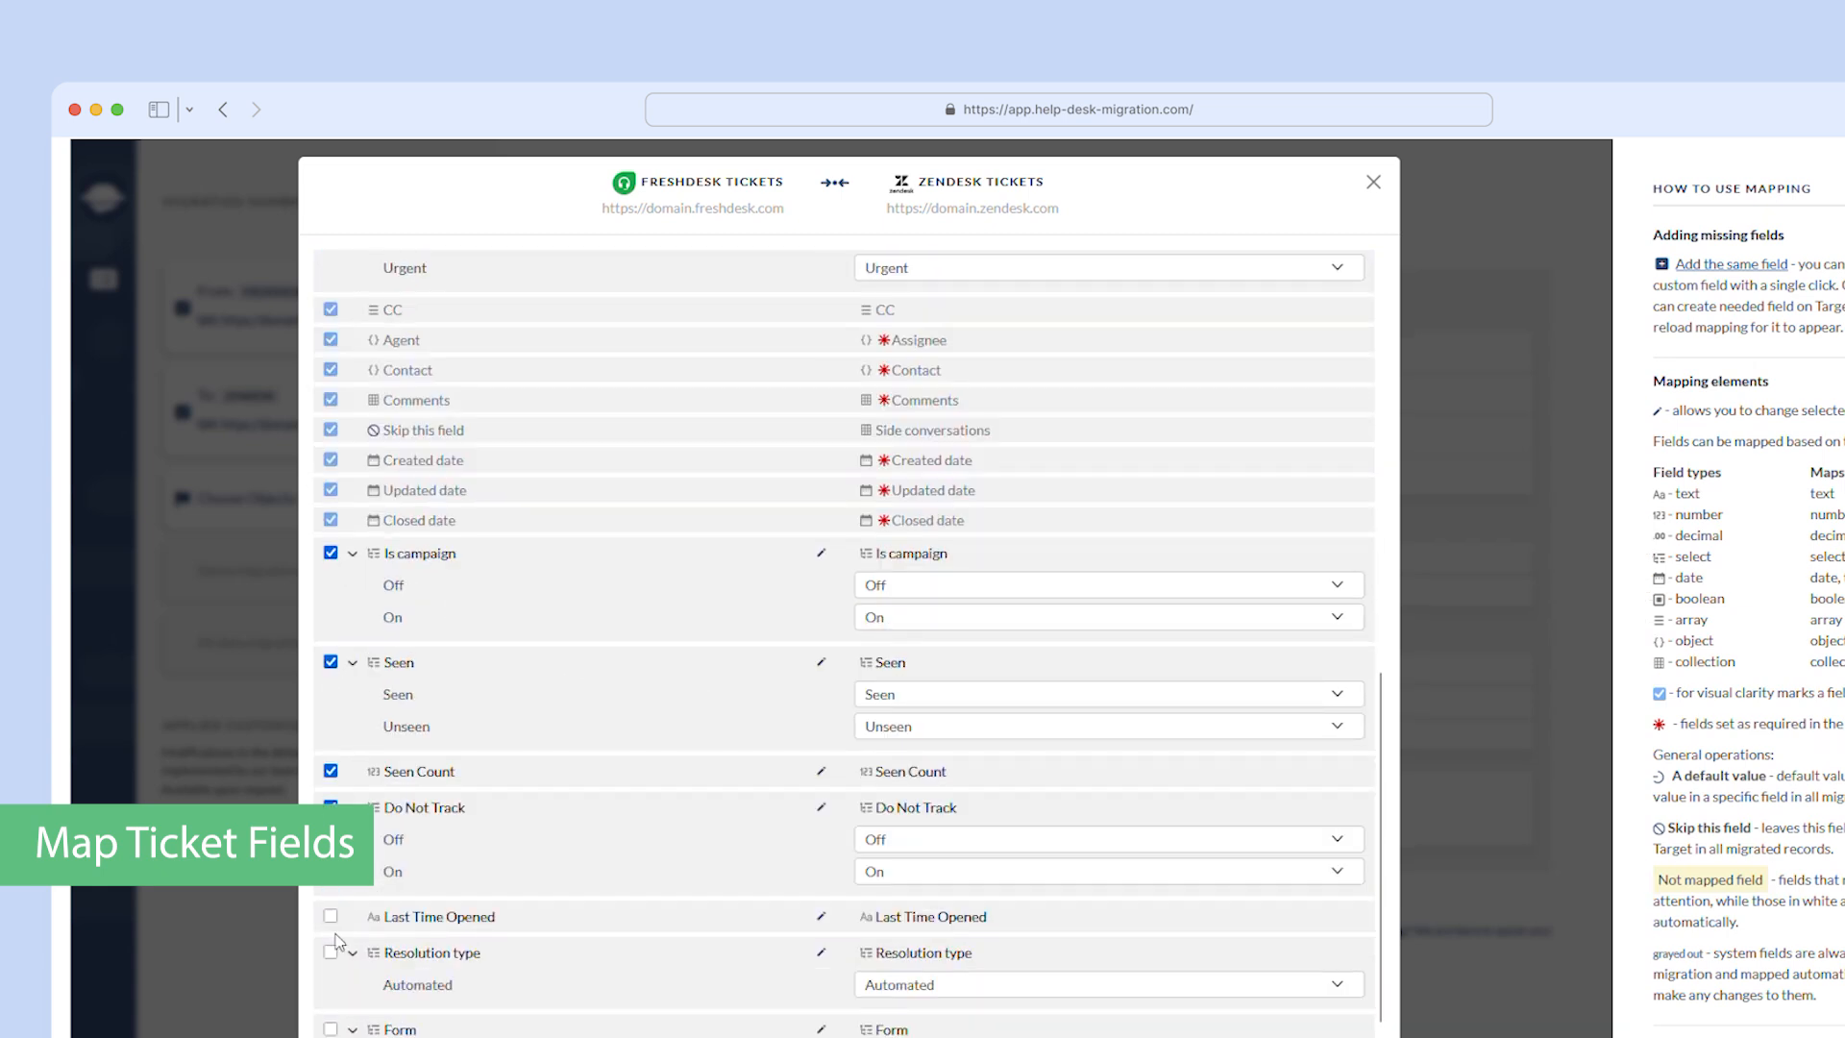
click(331, 916)
click(331, 952)
click(330, 1029)
scroll(383, 1031, down, 2)
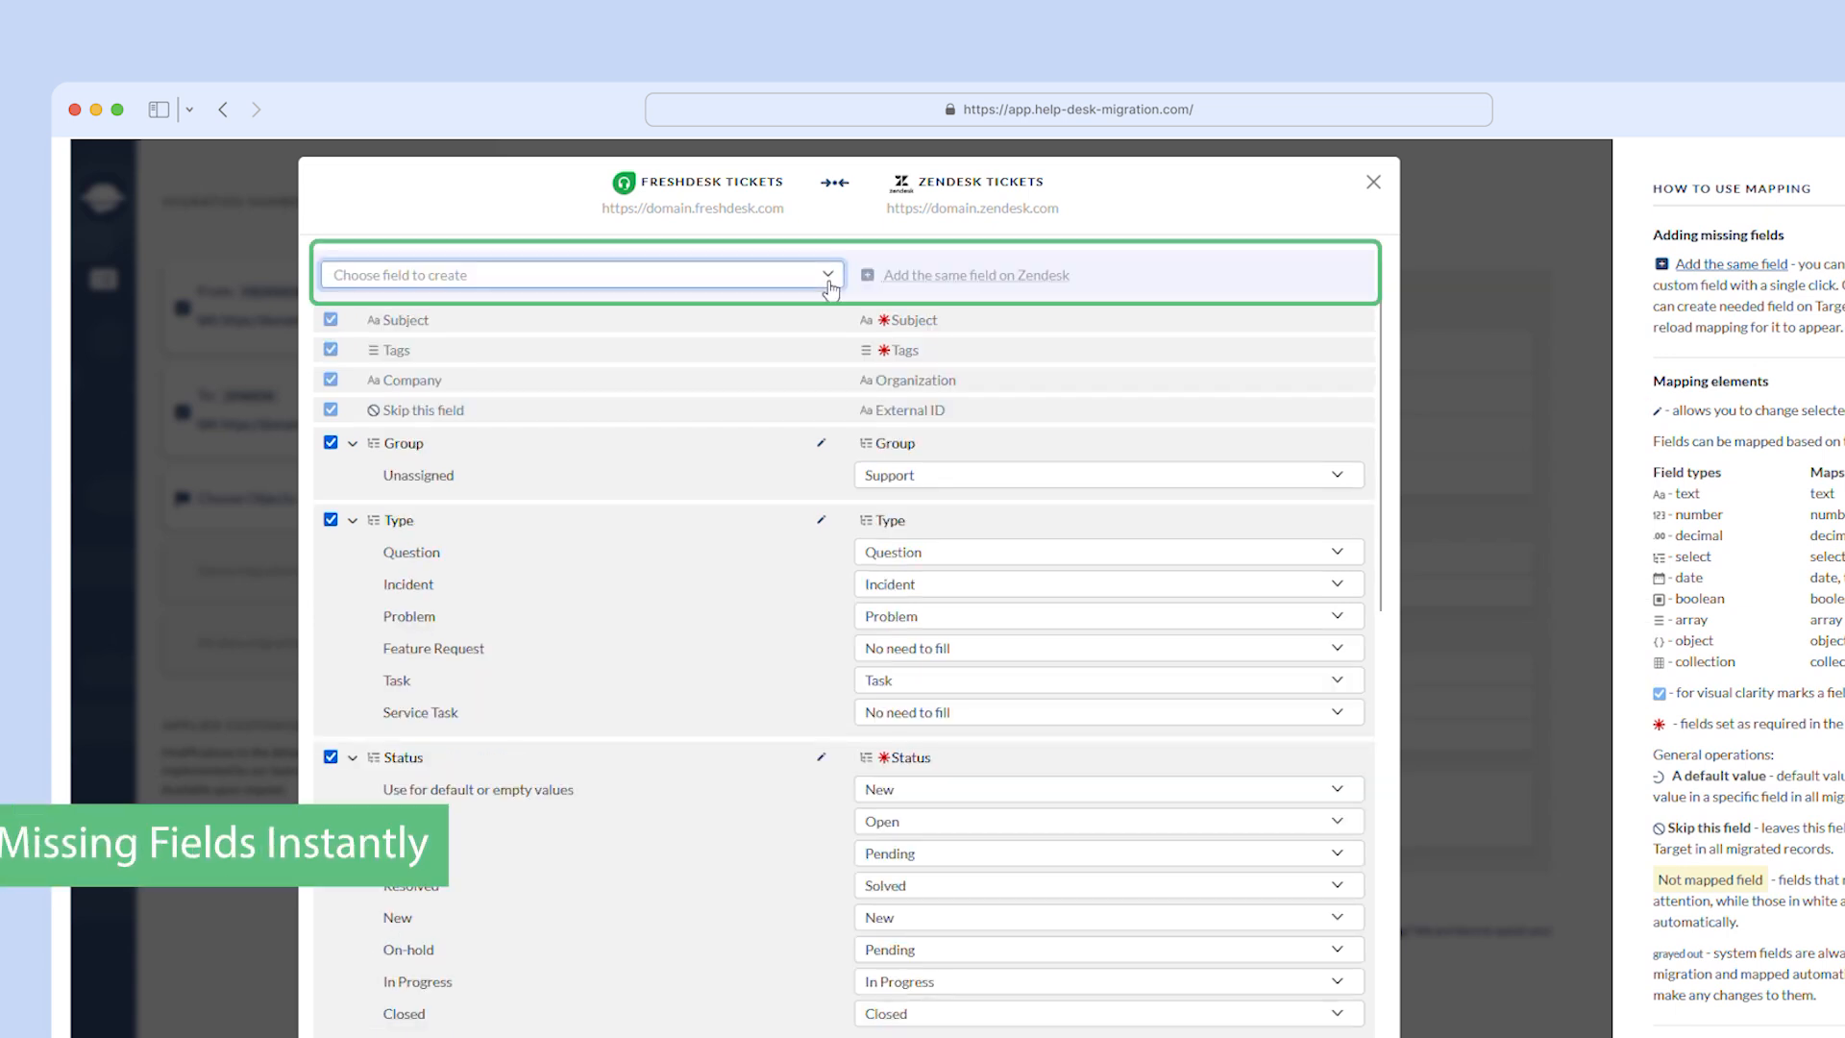
- Create the missing ID ticket field on Zendesk, mark it as mapped and save the ticket mapping
click(711, 274)
click(710, 385)
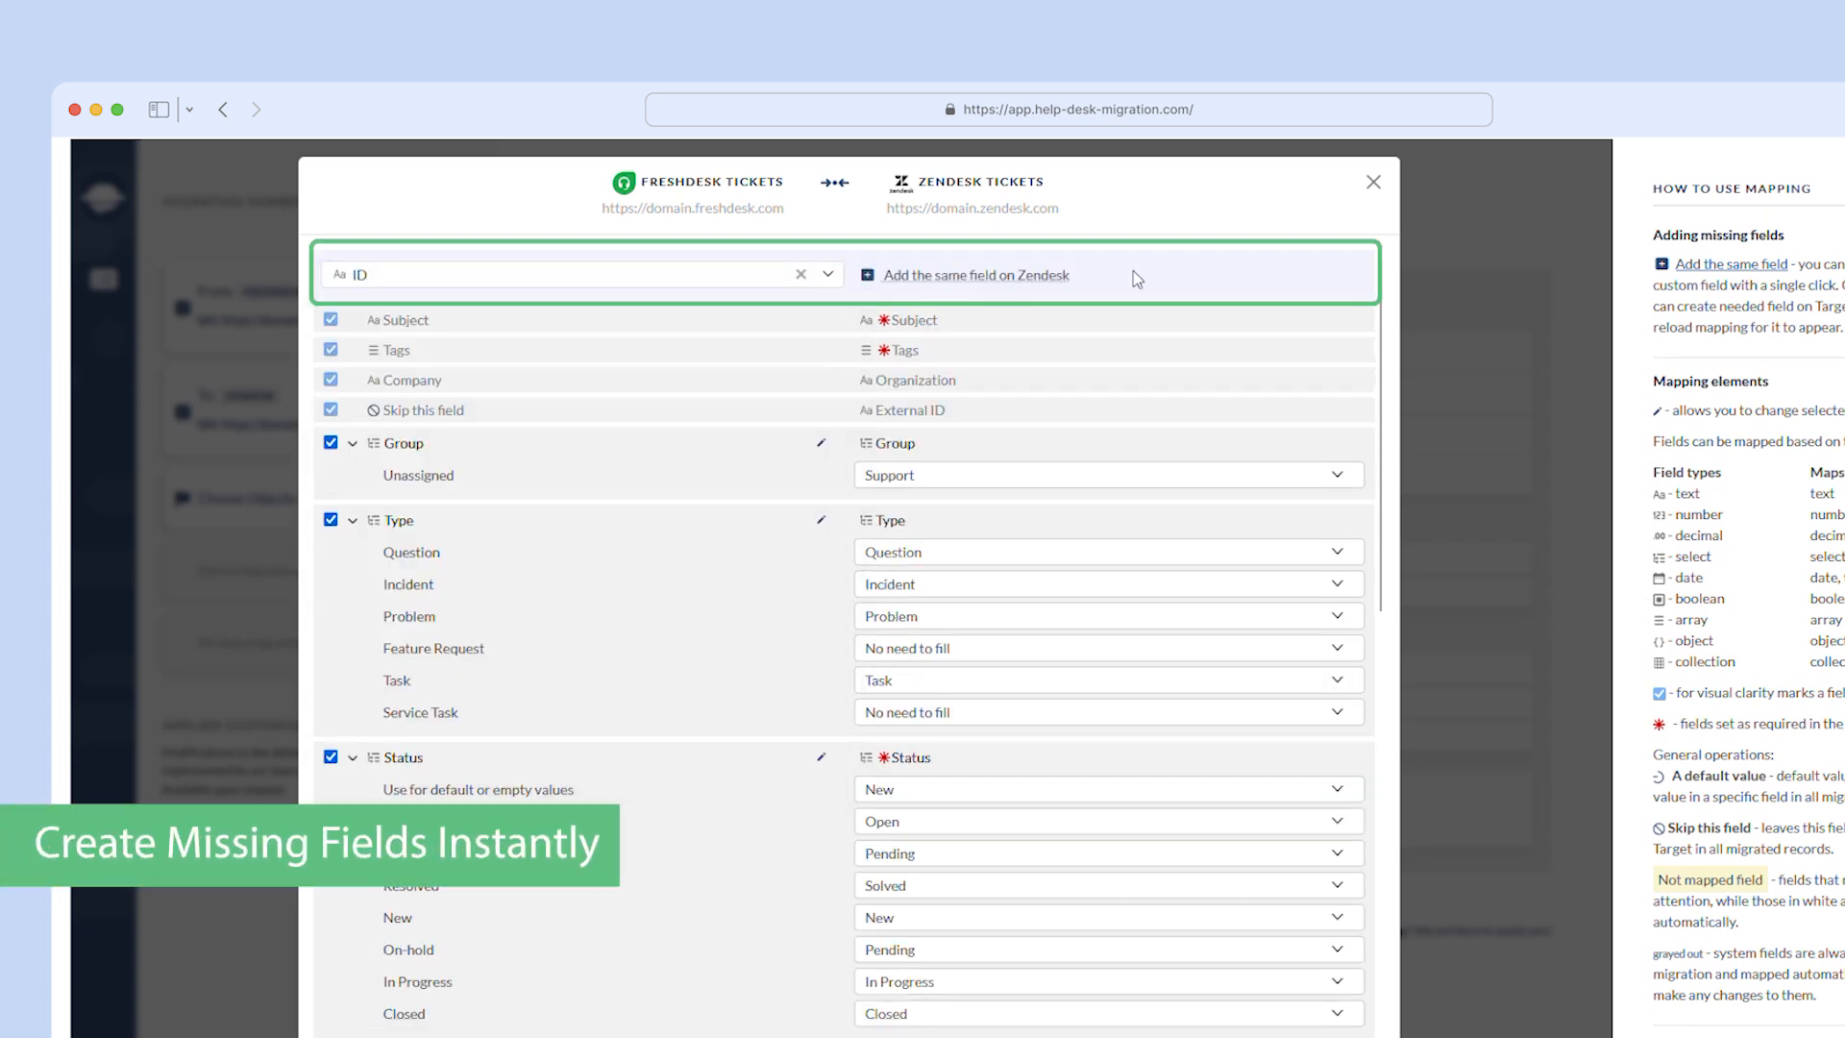
click(929, 279)
scroll(1198, 692, down, 15)
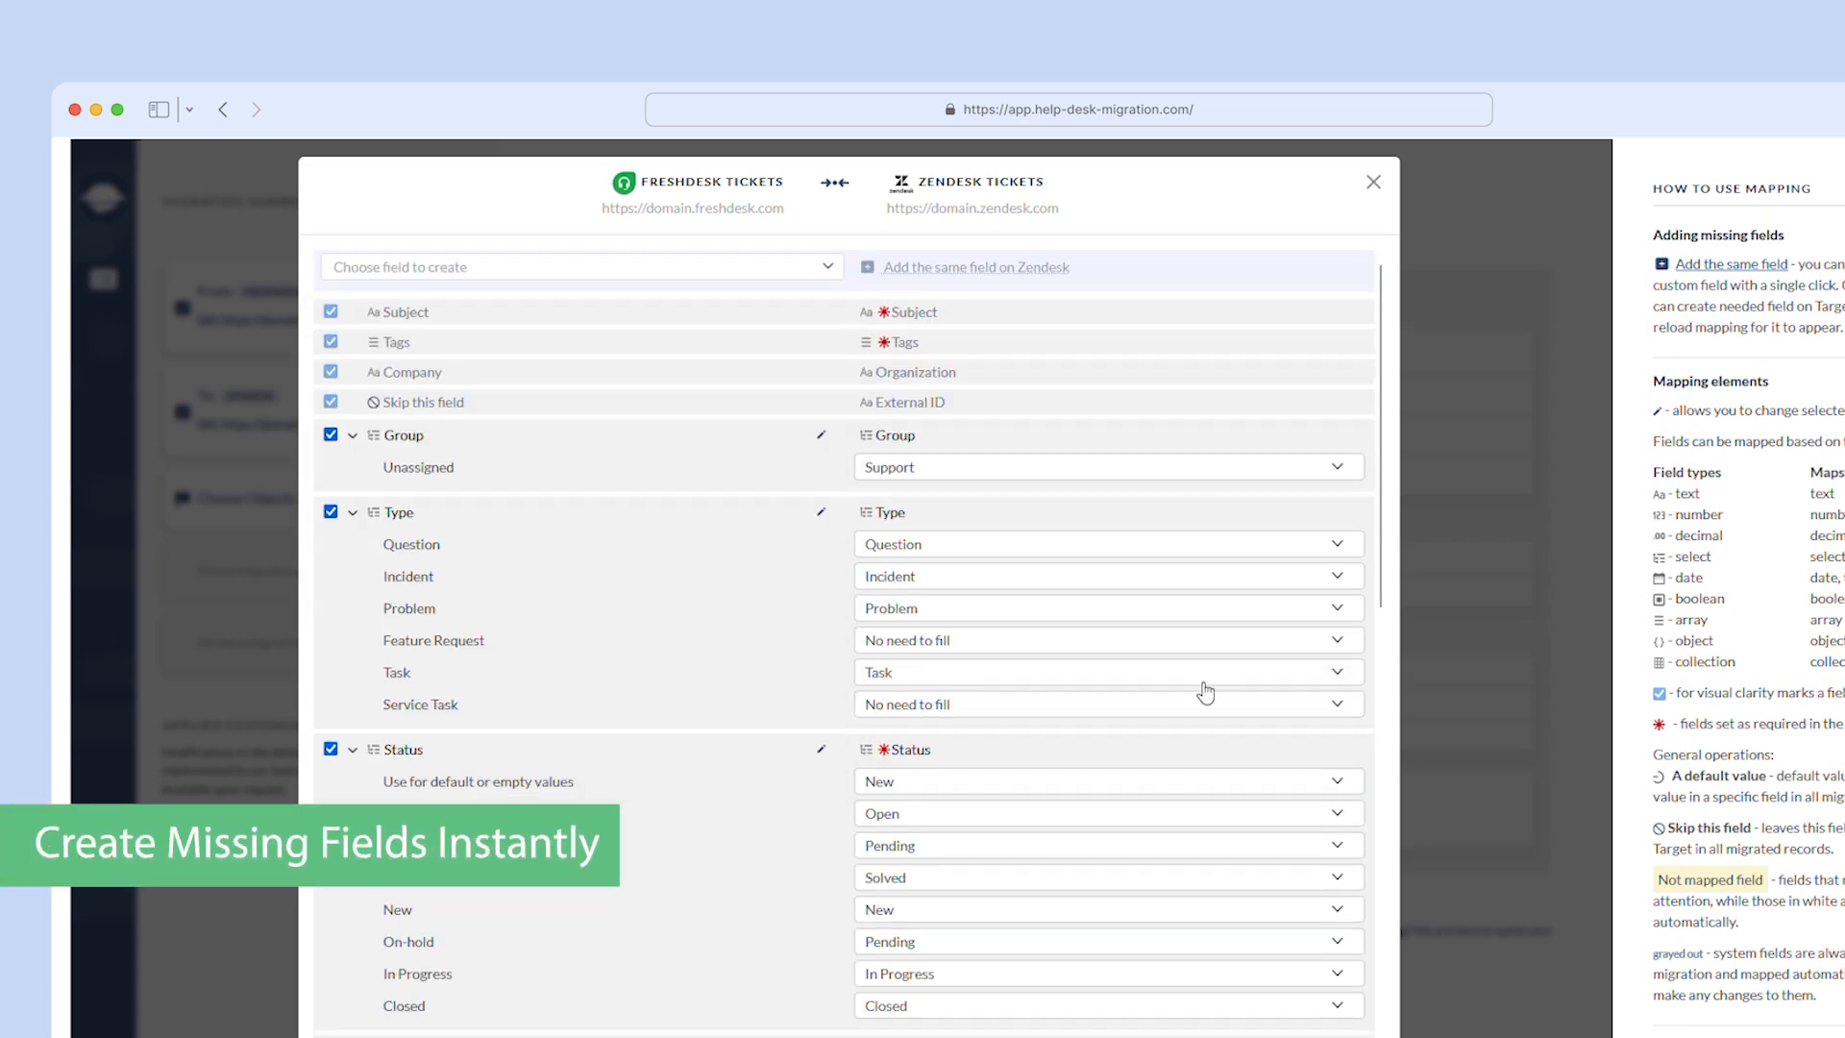
click(330, 884)
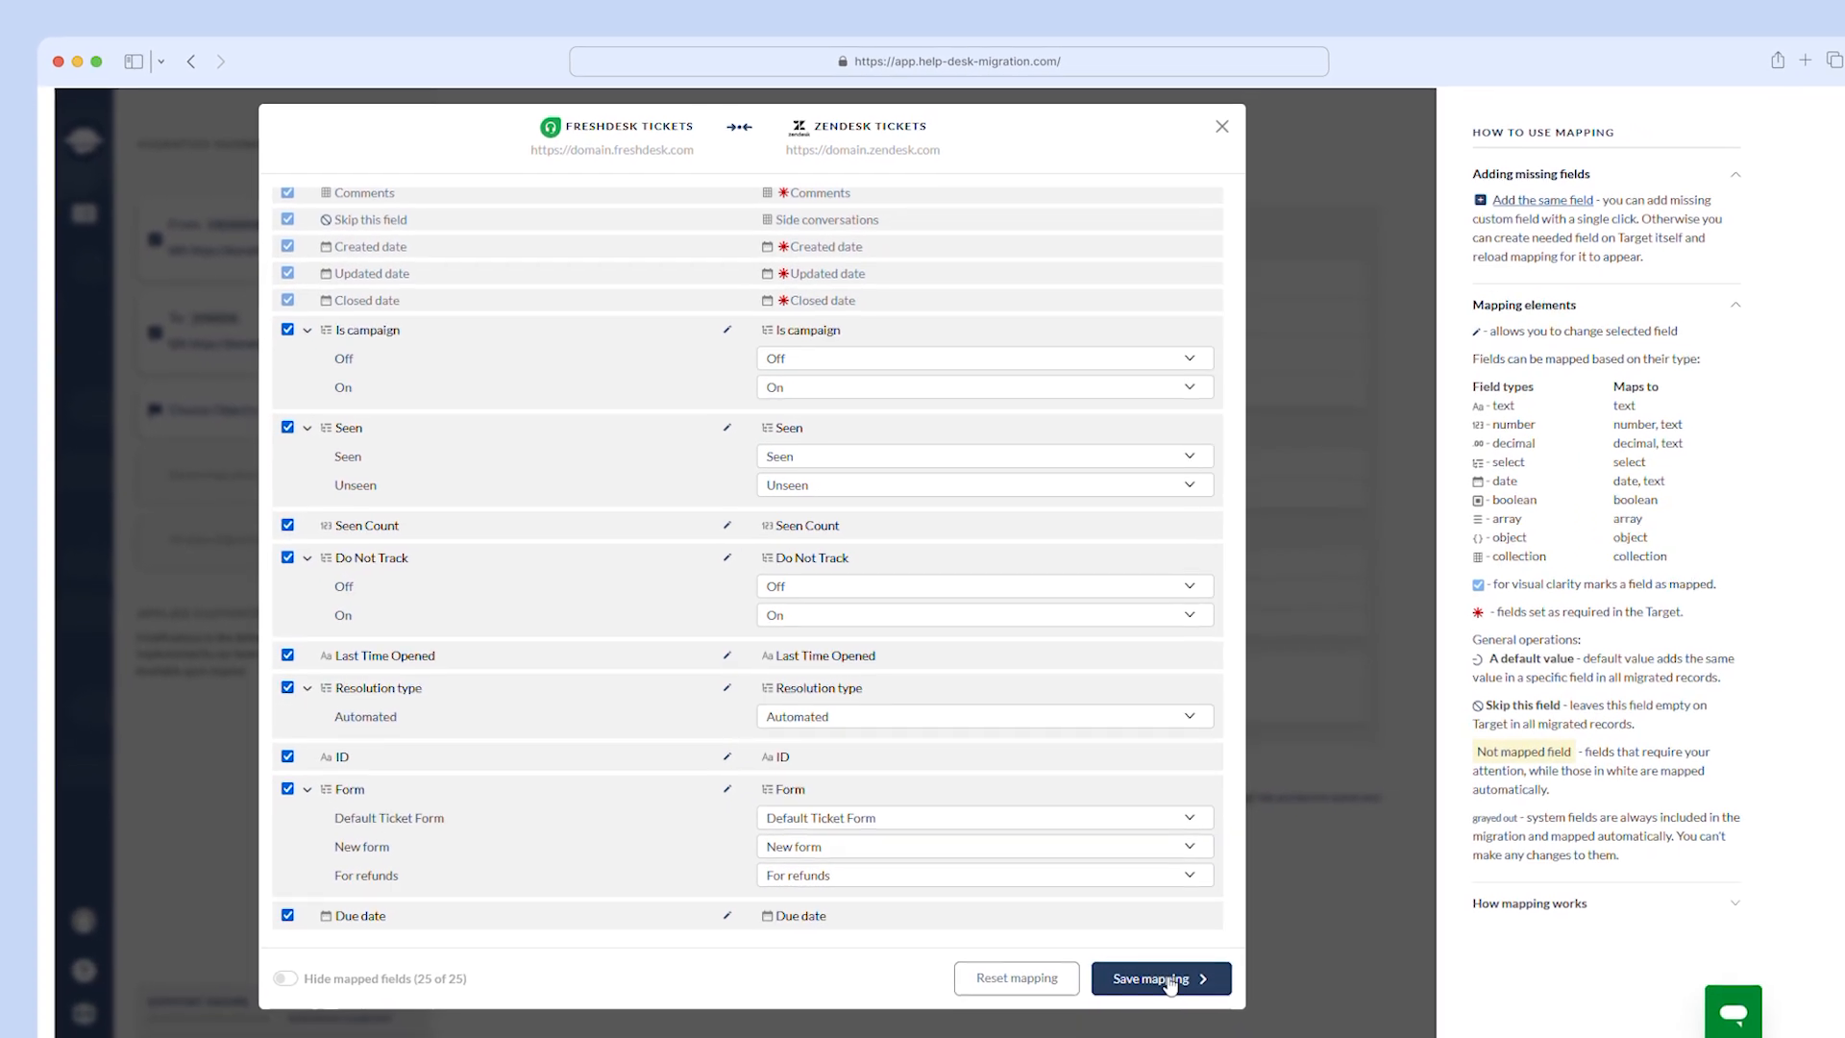
click(1161, 978)
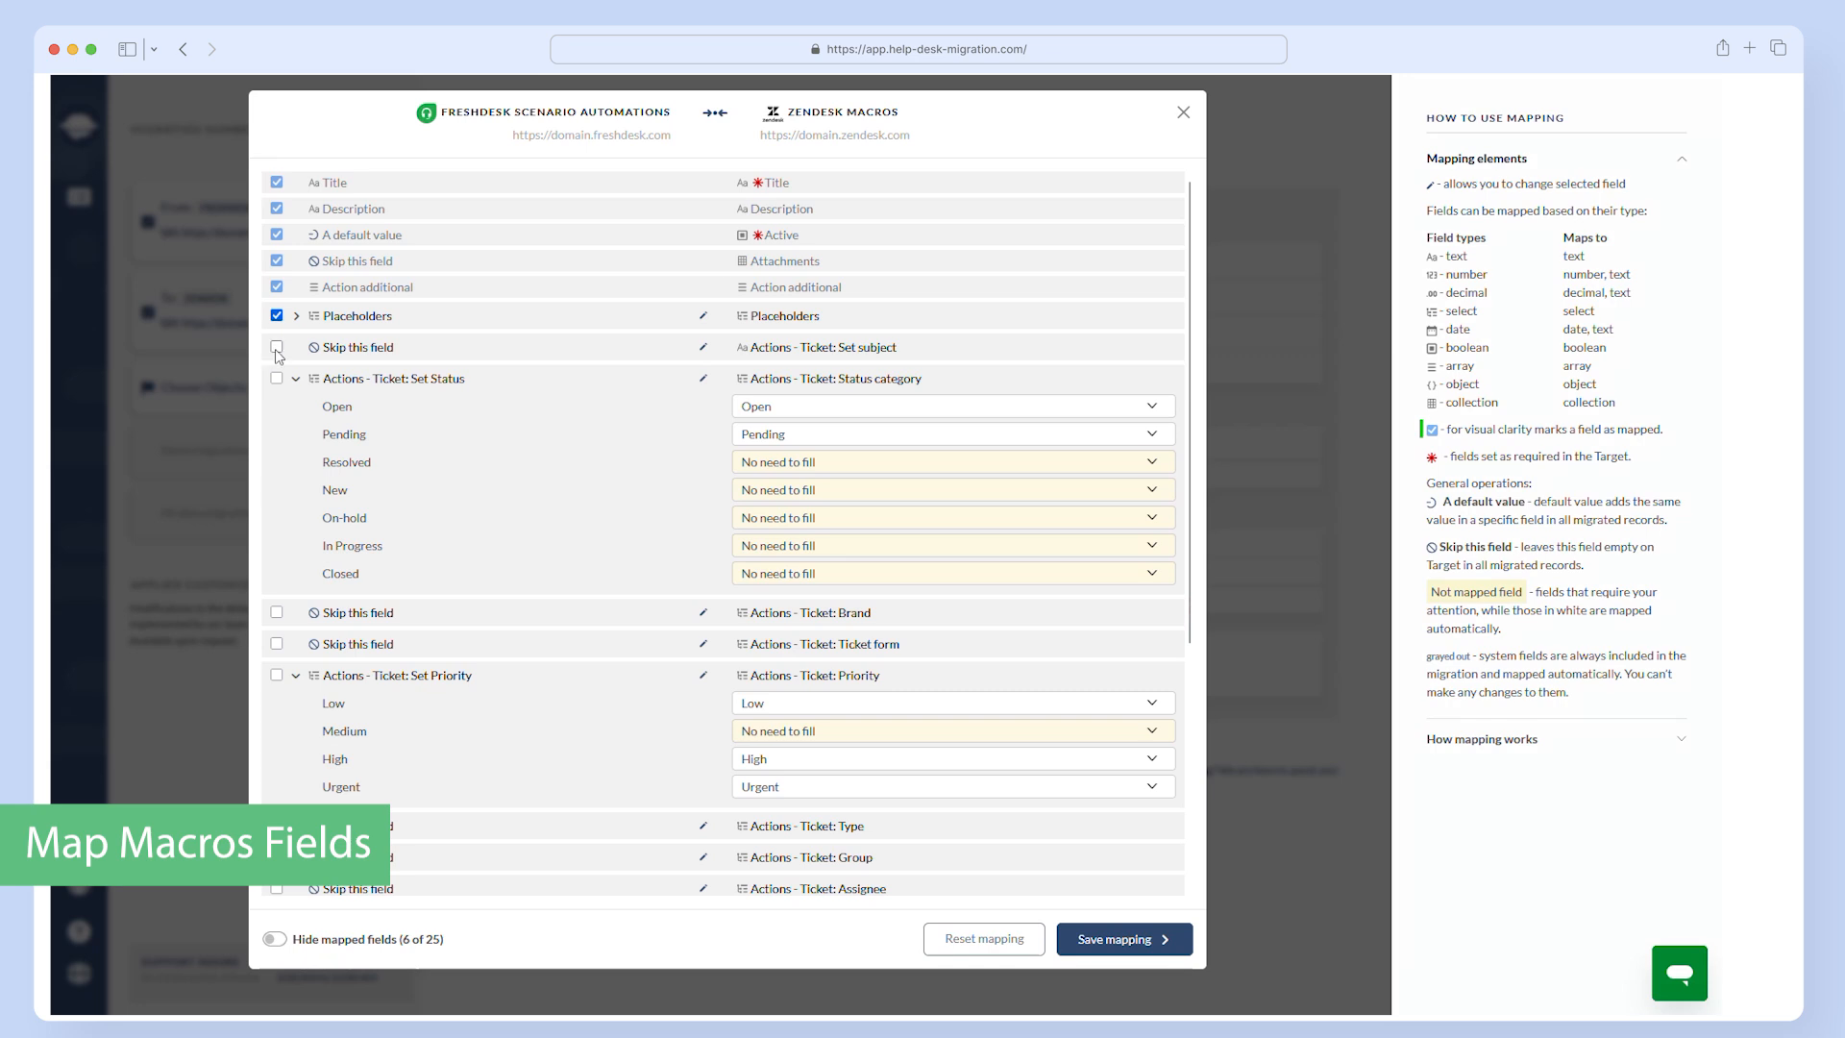
- In the Scenario Automations mapping, map Actions - Ticket: Set customText to the macro action Set subject
click(433, 347)
scroll(519, 557, down, 10)
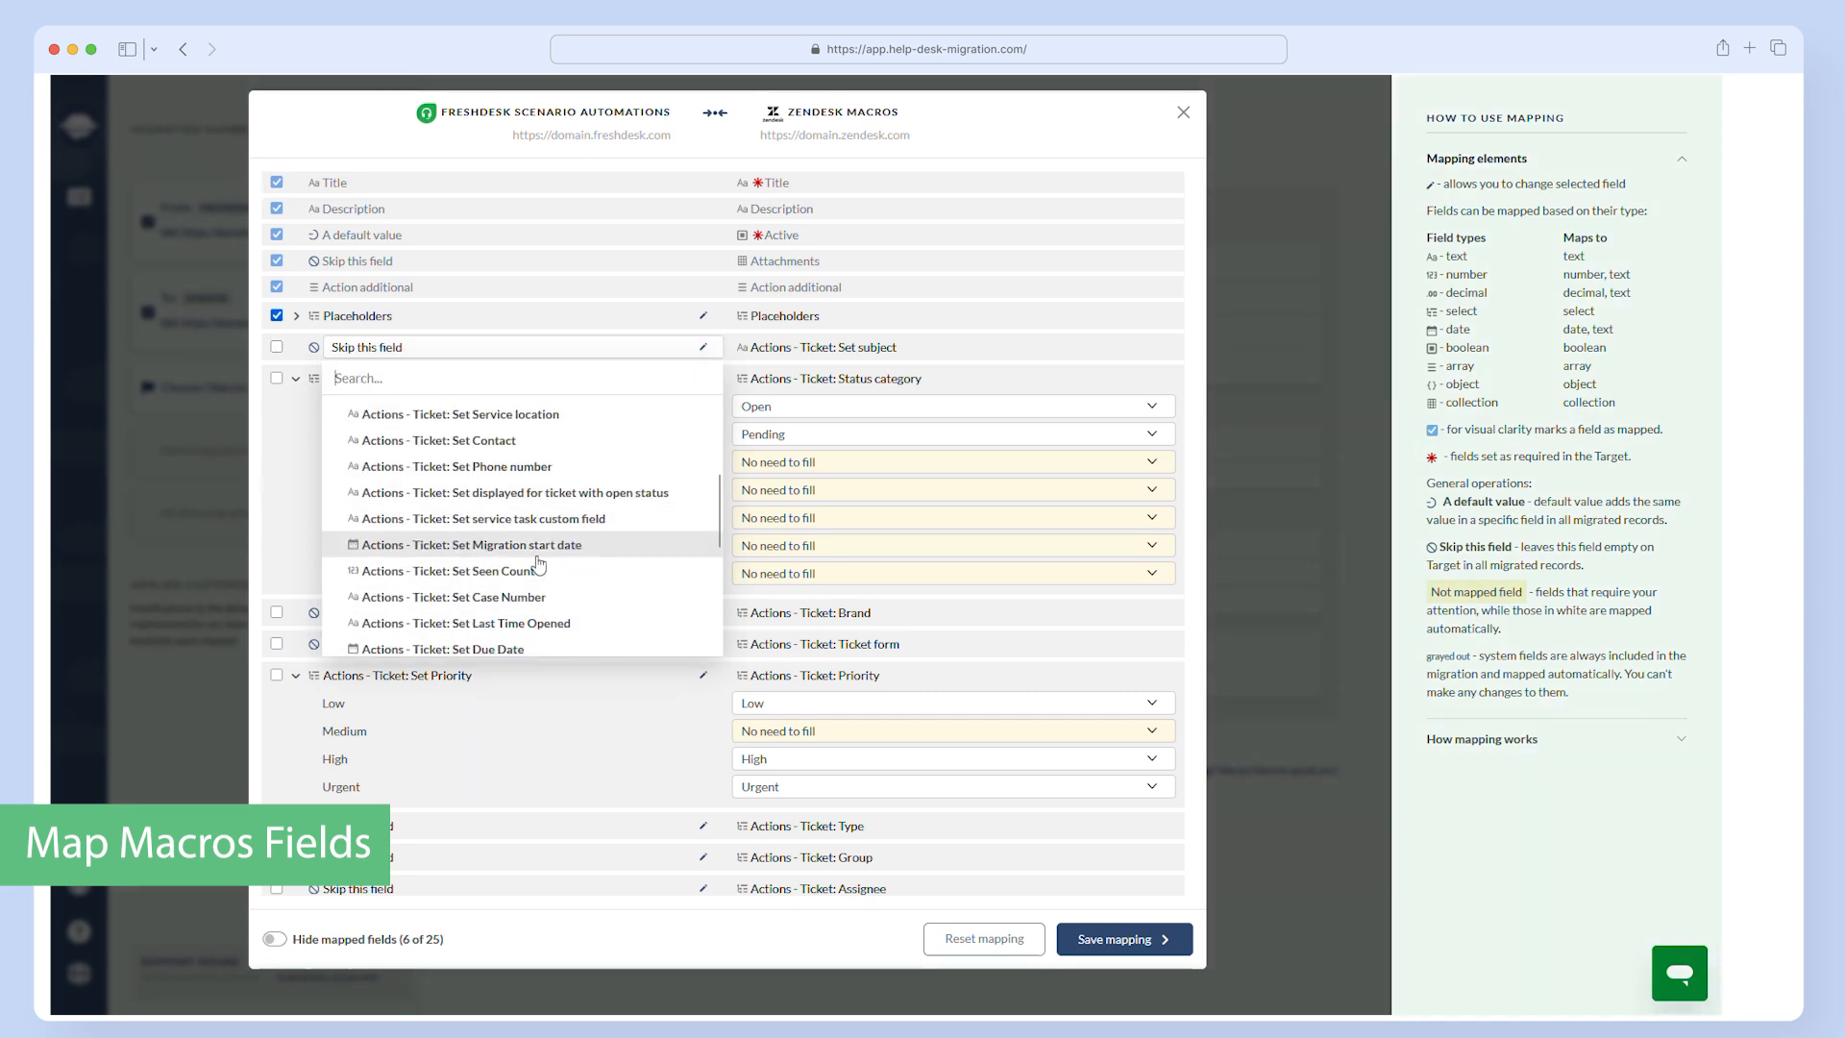
click(519, 560)
- Map New and In Progress to Open, On-hold to Pending, Closed to Solved and Medium priority to Normal; skip Brand and Ticket form
click(276, 378)
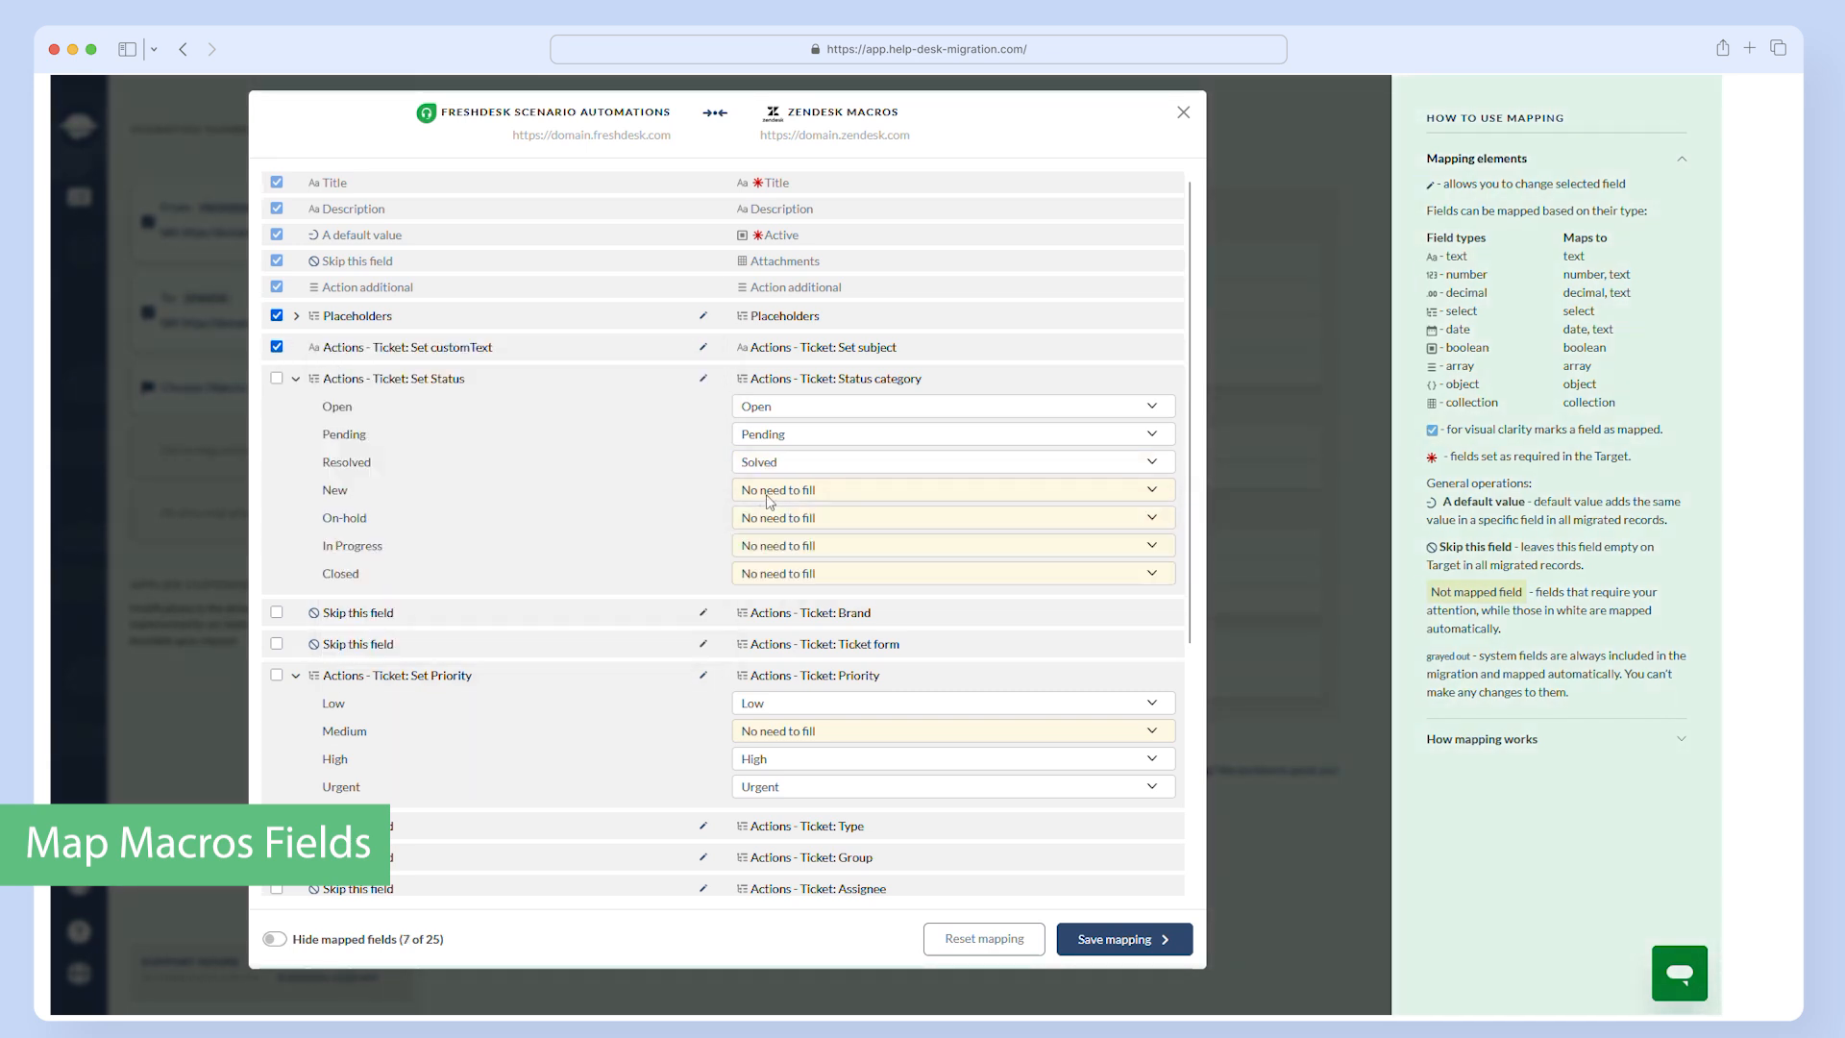
click(277, 612)
click(276, 644)
click(276, 675)
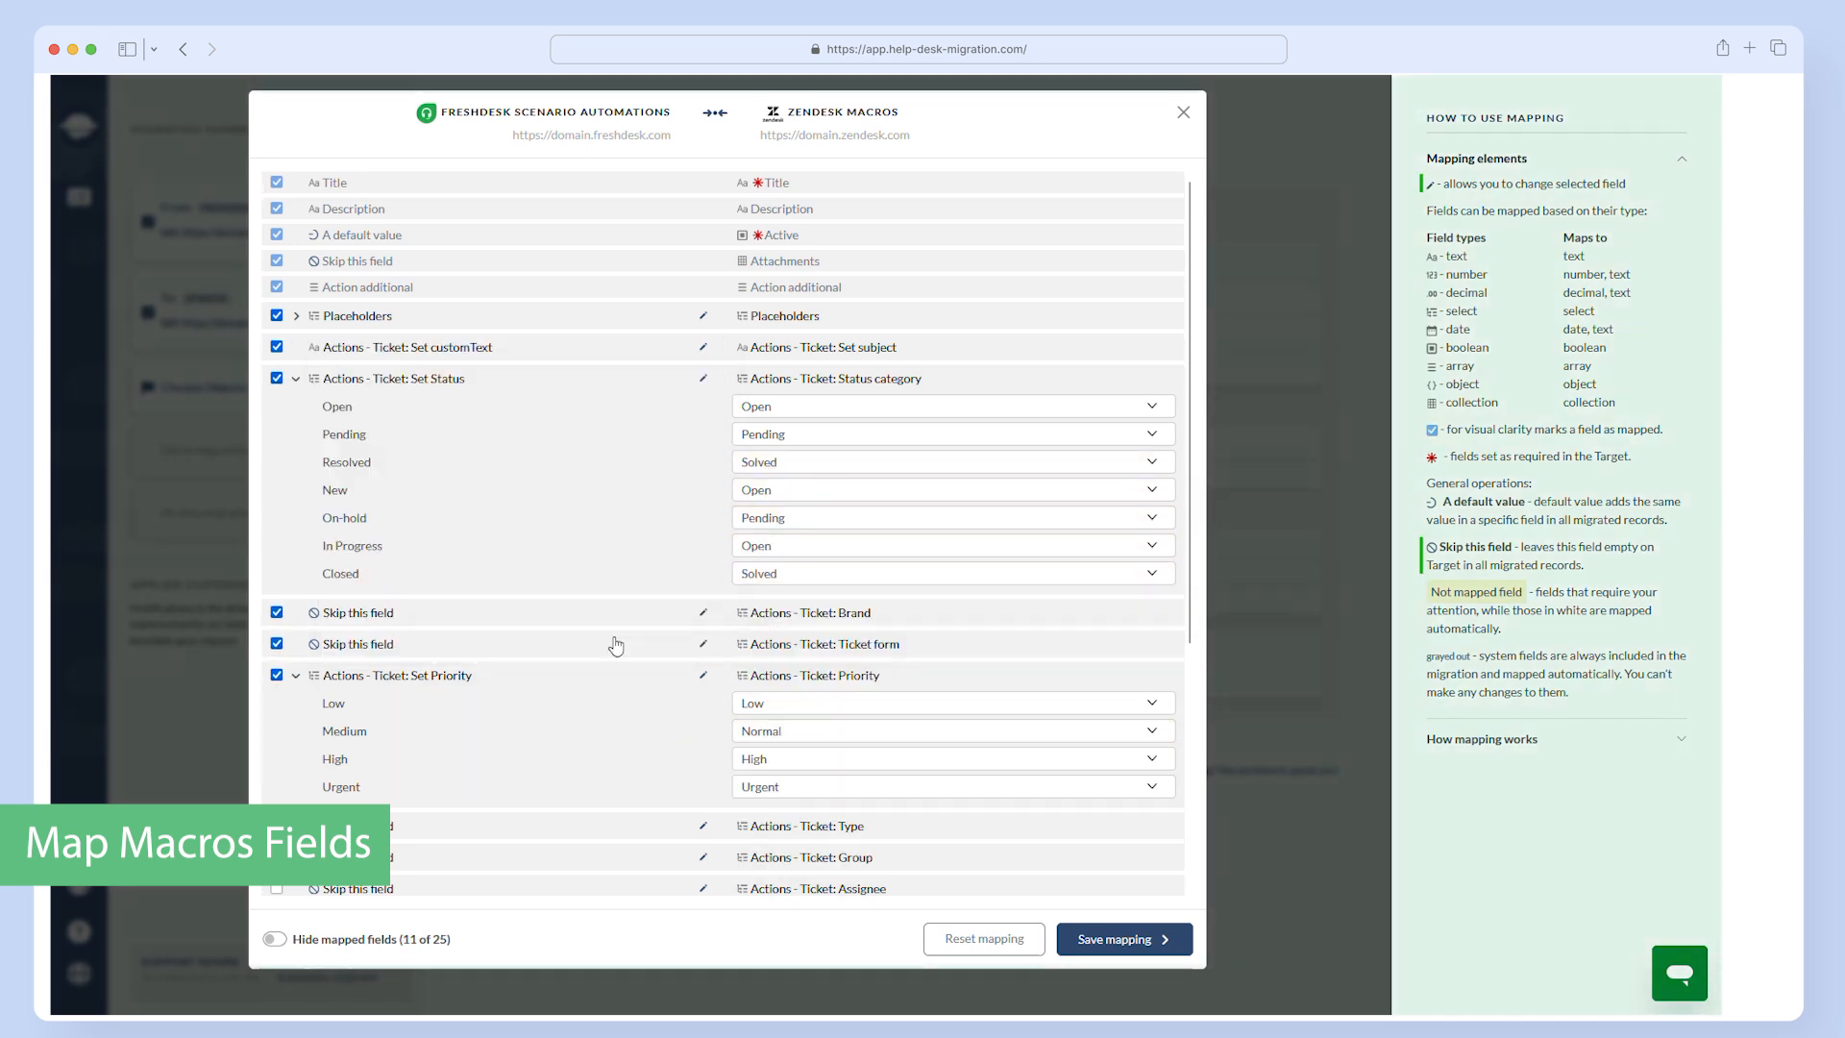
- Confirm skipping Type, Group, Assignee, Set tags and Remove tags, and map Actions - Ticket: Add Tag to Add tags
scroll(618, 646, down, 3)
click(277, 559)
click(277, 591)
click(277, 622)
click(277, 653)
click(370, 685)
click(462, 877)
click(277, 716)
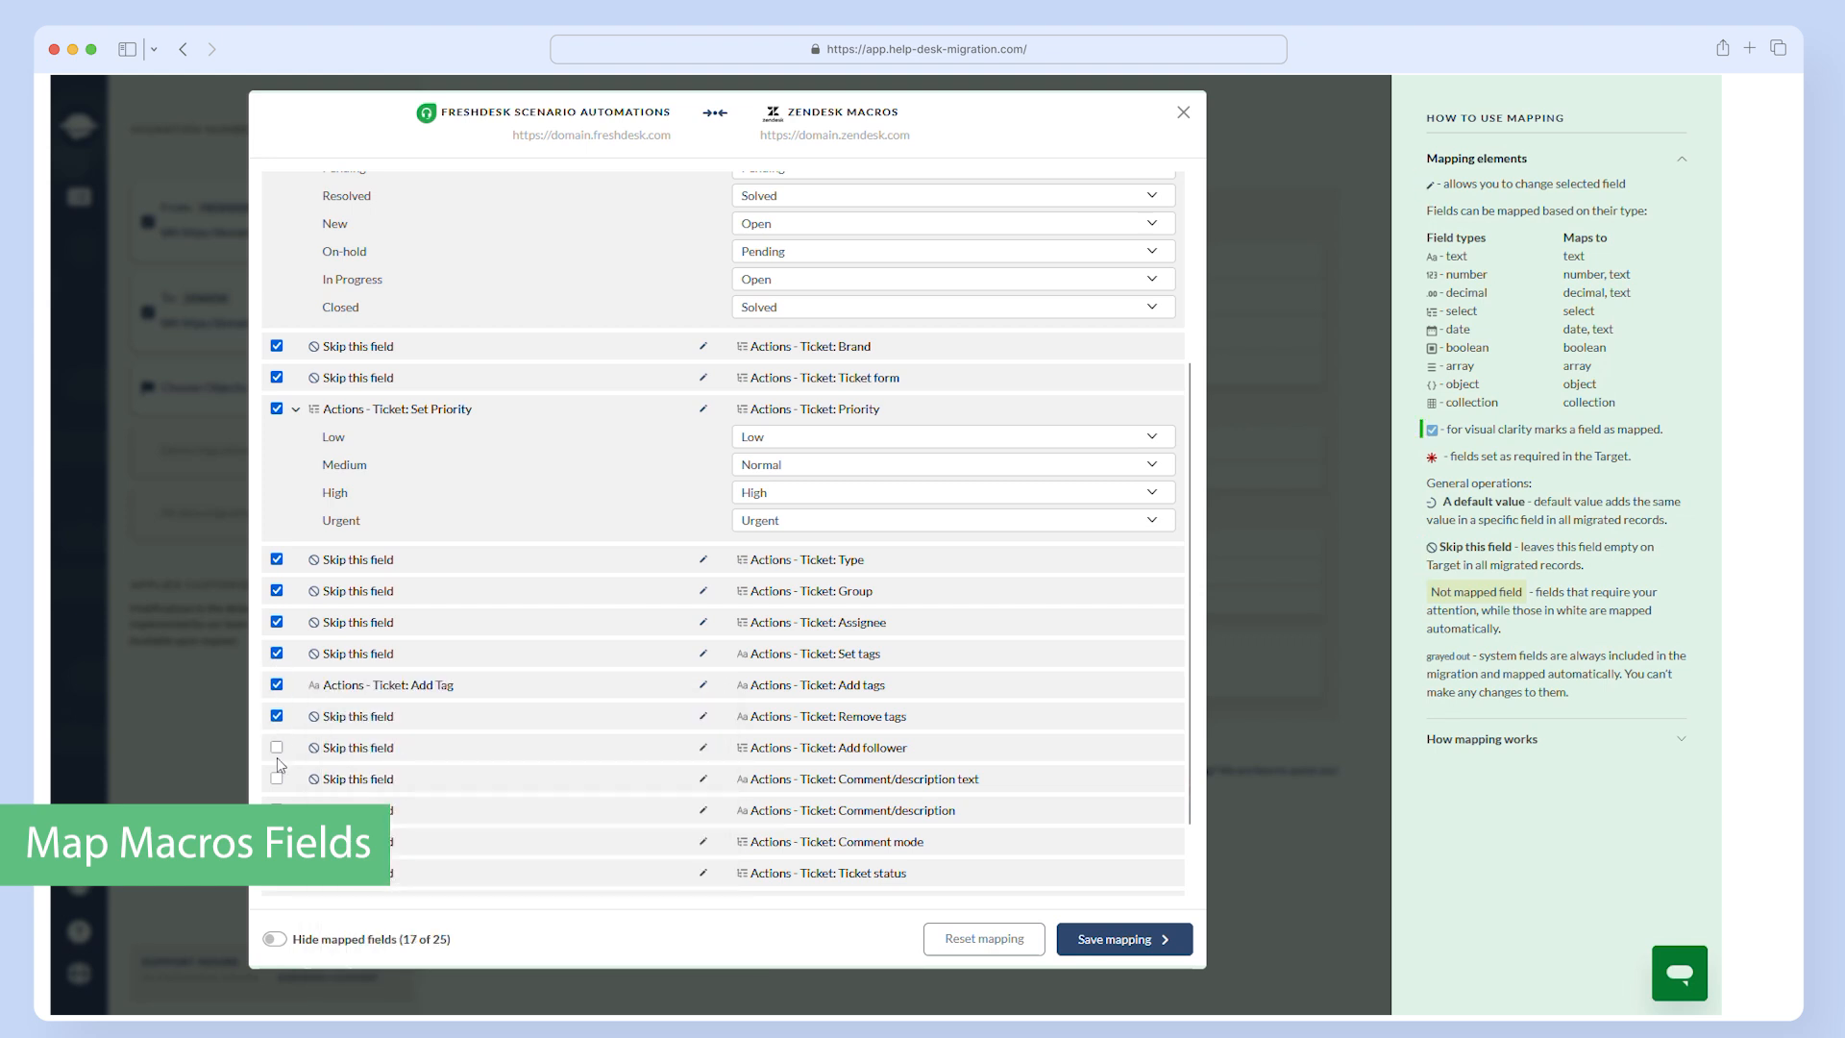
- Map Actions - Ticket: Set text area to both Comment/description text and Comment/description, and confirm skipping Add follower
click(369, 779)
scroll(524, 668, down, 4)
click(560, 688)
click(277, 779)
scroll(384, 706, down, 1)
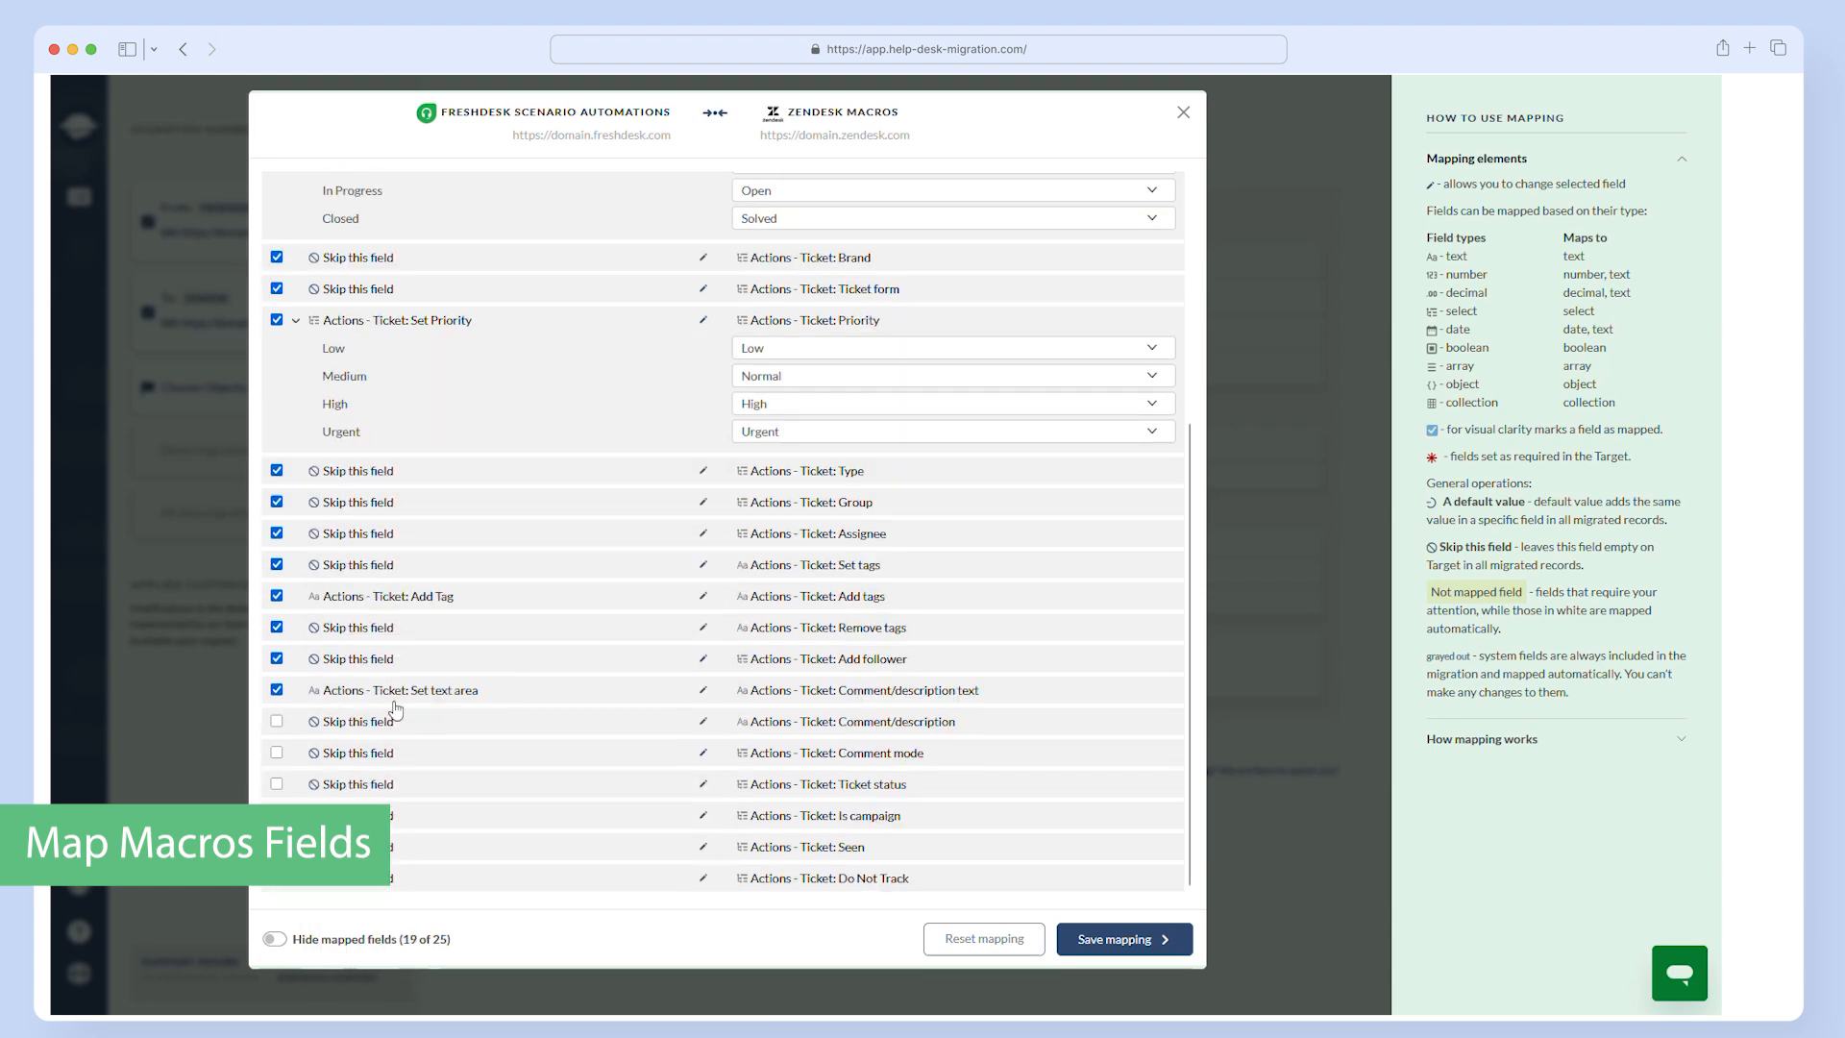
click(395, 721)
scroll(497, 621, down, 2)
scroll(499, 624, down, 2)
click(513, 638)
click(277, 721)
- Confirm skipping Comment mode, Ticket status, Is campaign, Seen and Do Not Track, and save the Scenario Automations mapping
click(277, 752)
click(276, 784)
click(276, 815)
click(276, 847)
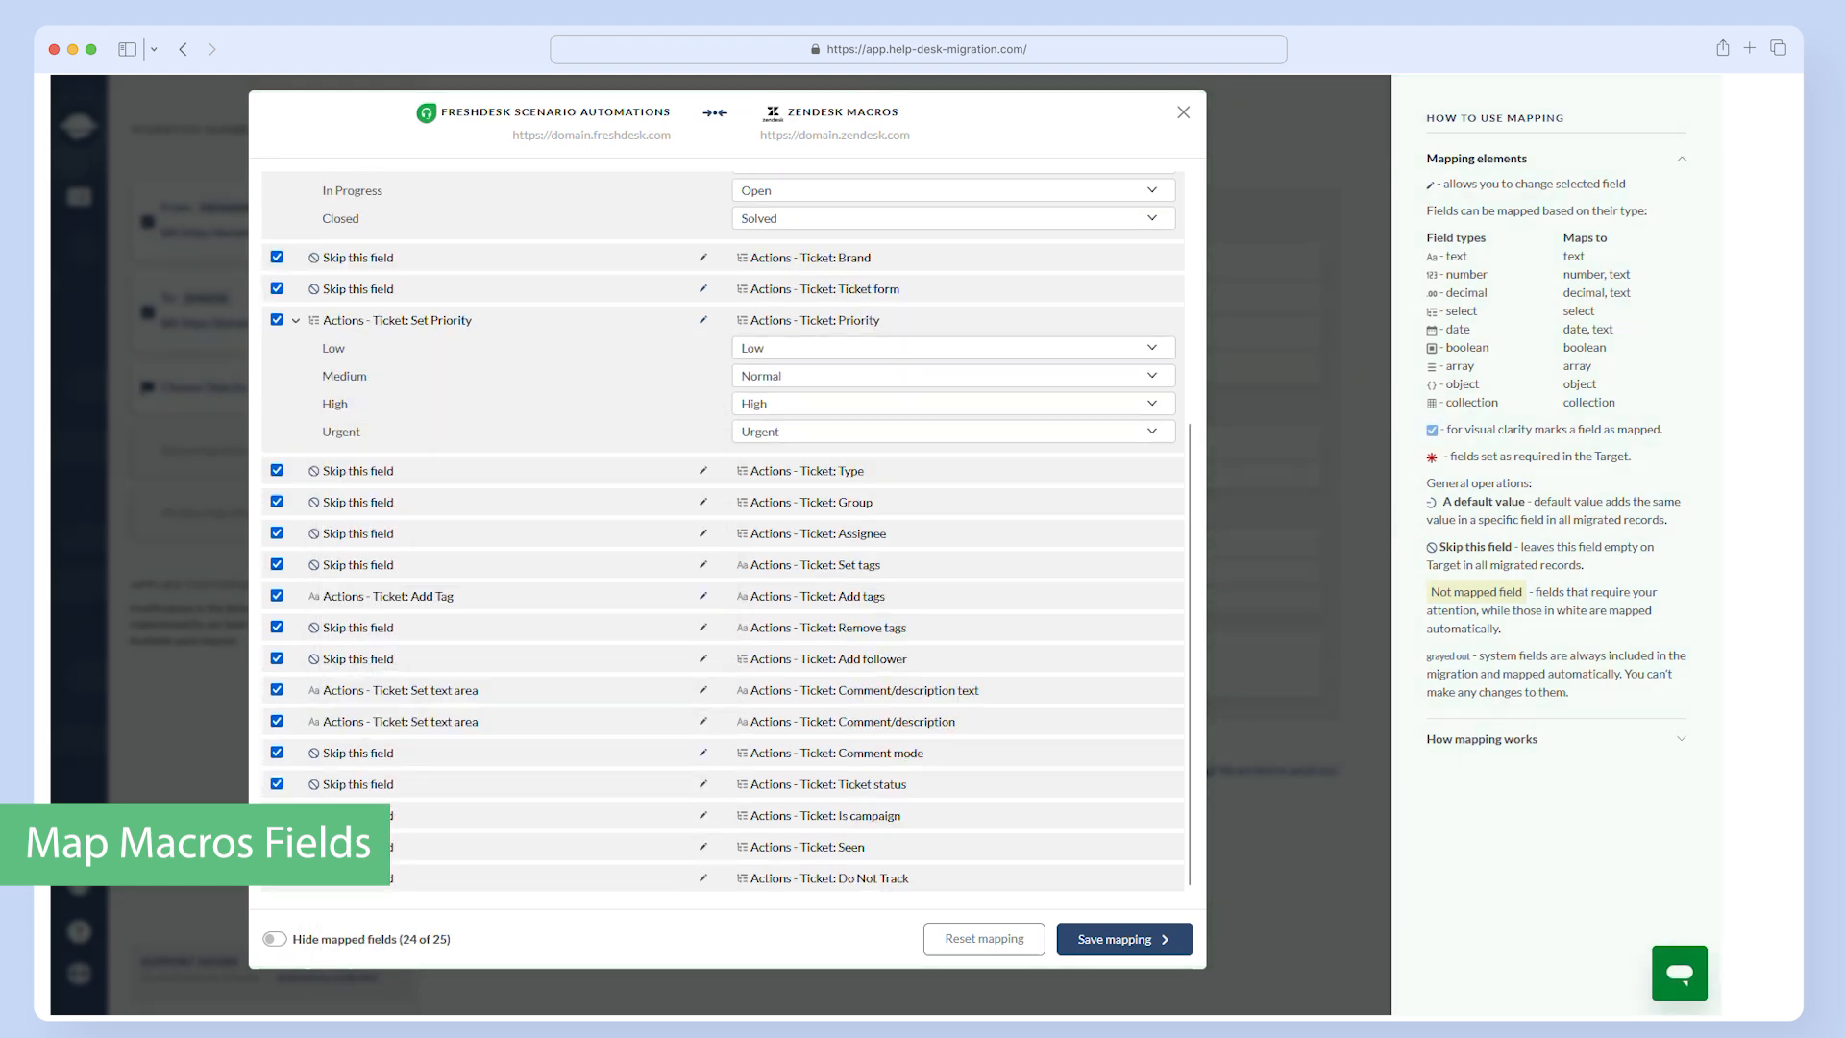
click(276, 877)
click(1106, 944)
- Include Canned Responses and mark Placeholders, Set subject, Status category, Brand and Ticket form as mapped in their macro mapping
click(543, 479)
click(914, 480)
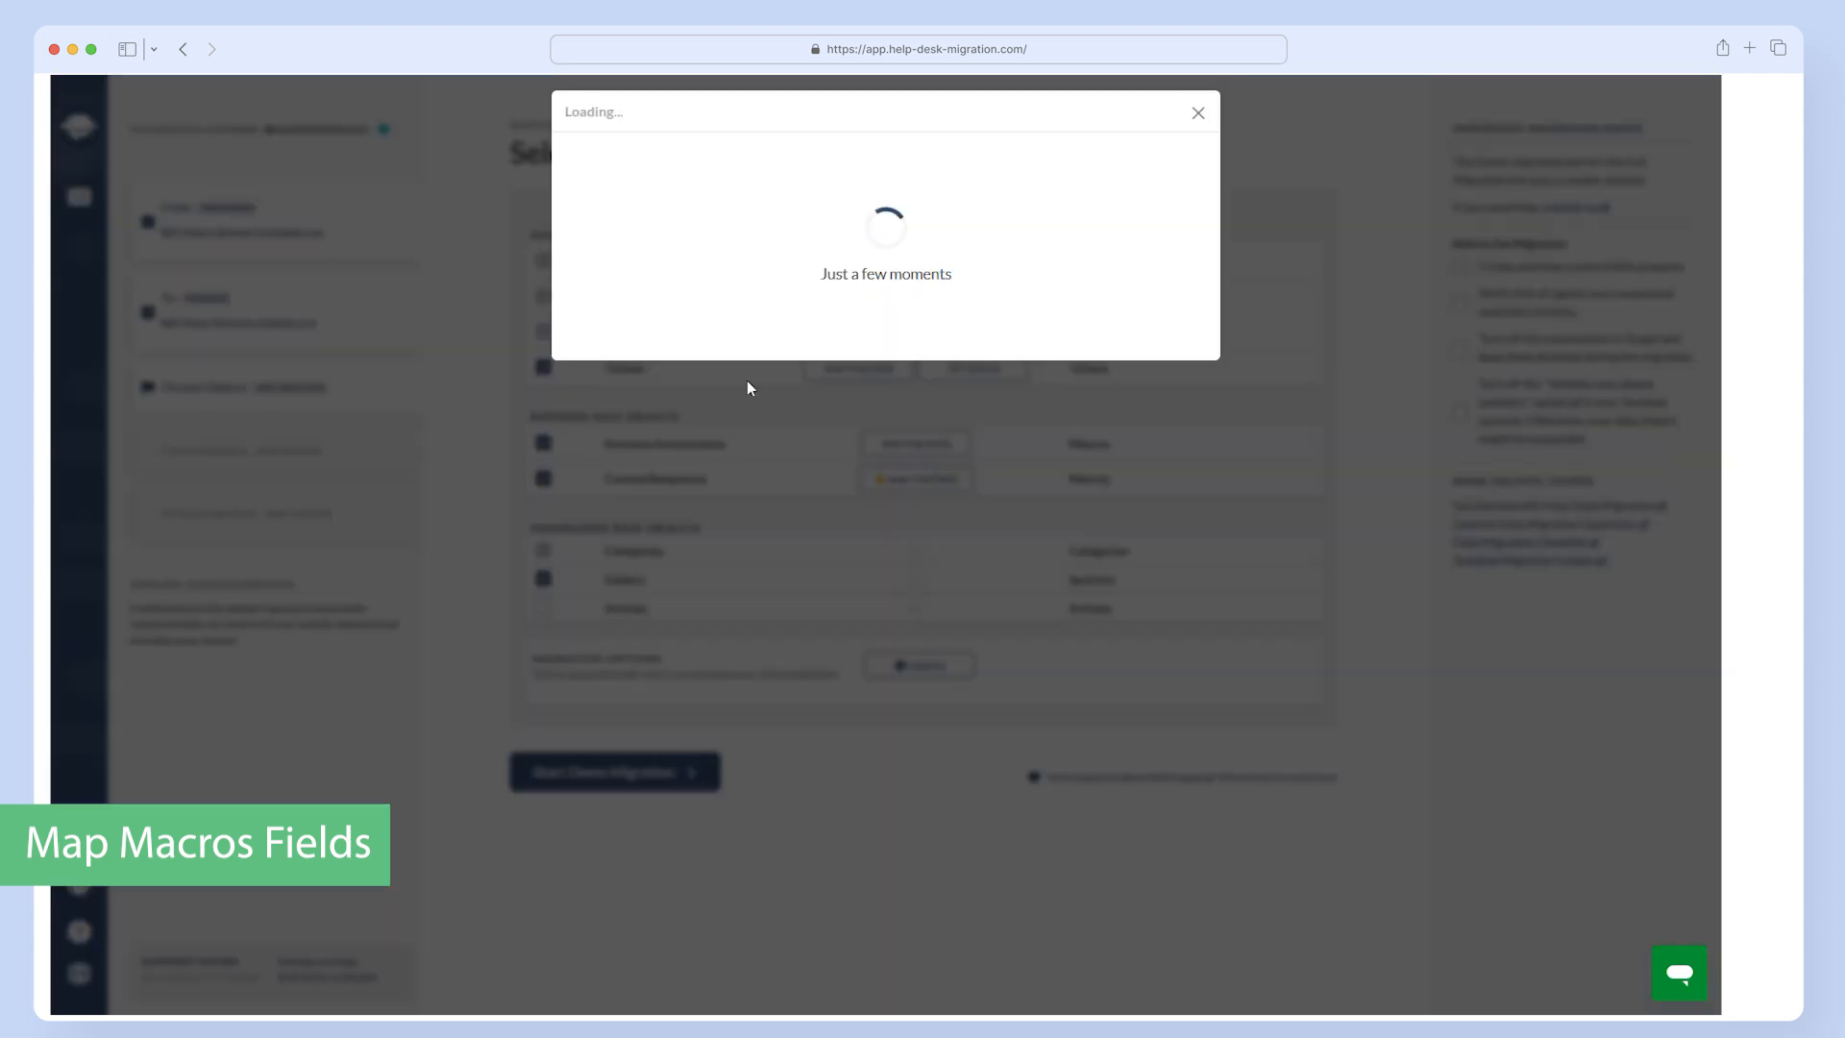
click(276, 315)
click(276, 347)
click(277, 379)
click(277, 410)
click(277, 441)
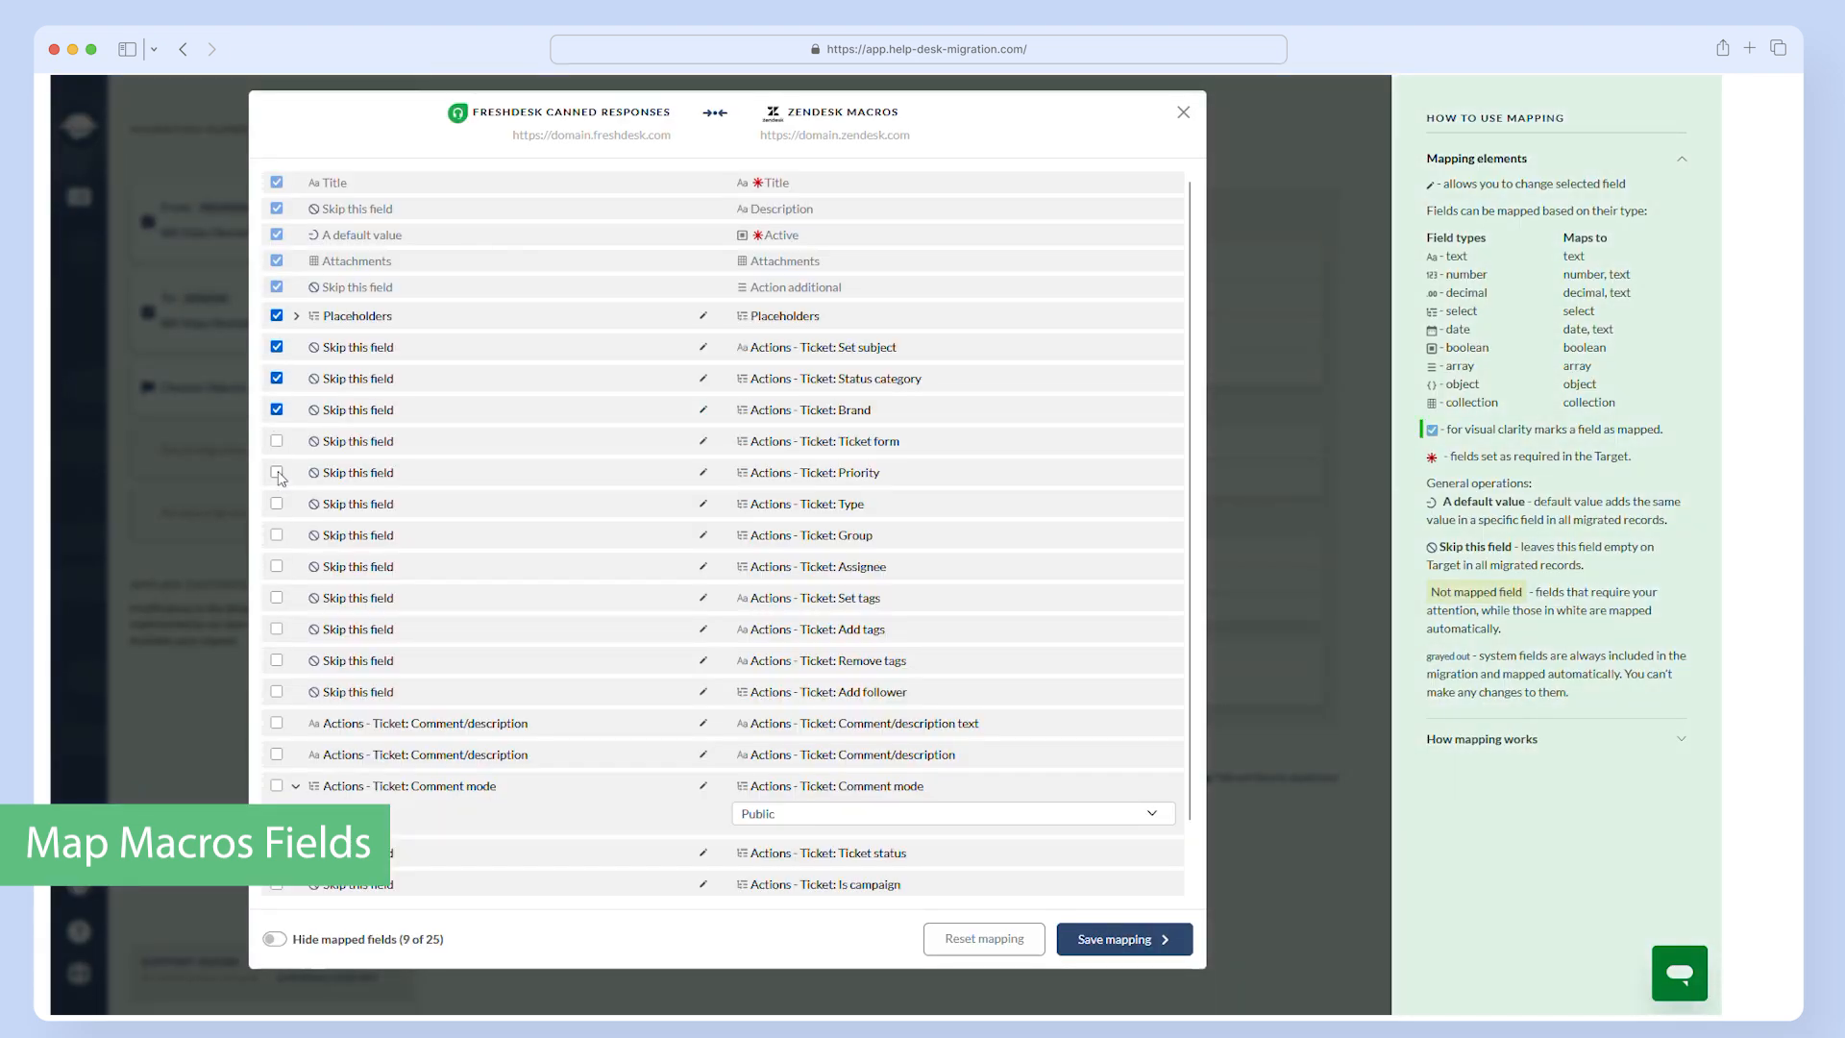
- Mark the remaining Canned Responses fields from Priority through Do Not Track as mapped, with Comment mode set to Public
click(277, 472)
click(276, 503)
click(277, 536)
click(276, 566)
click(276, 597)
click(277, 628)
click(277, 660)
click(276, 692)
click(277, 722)
click(277, 754)
click(276, 786)
scroll(605, 649, down, 1)
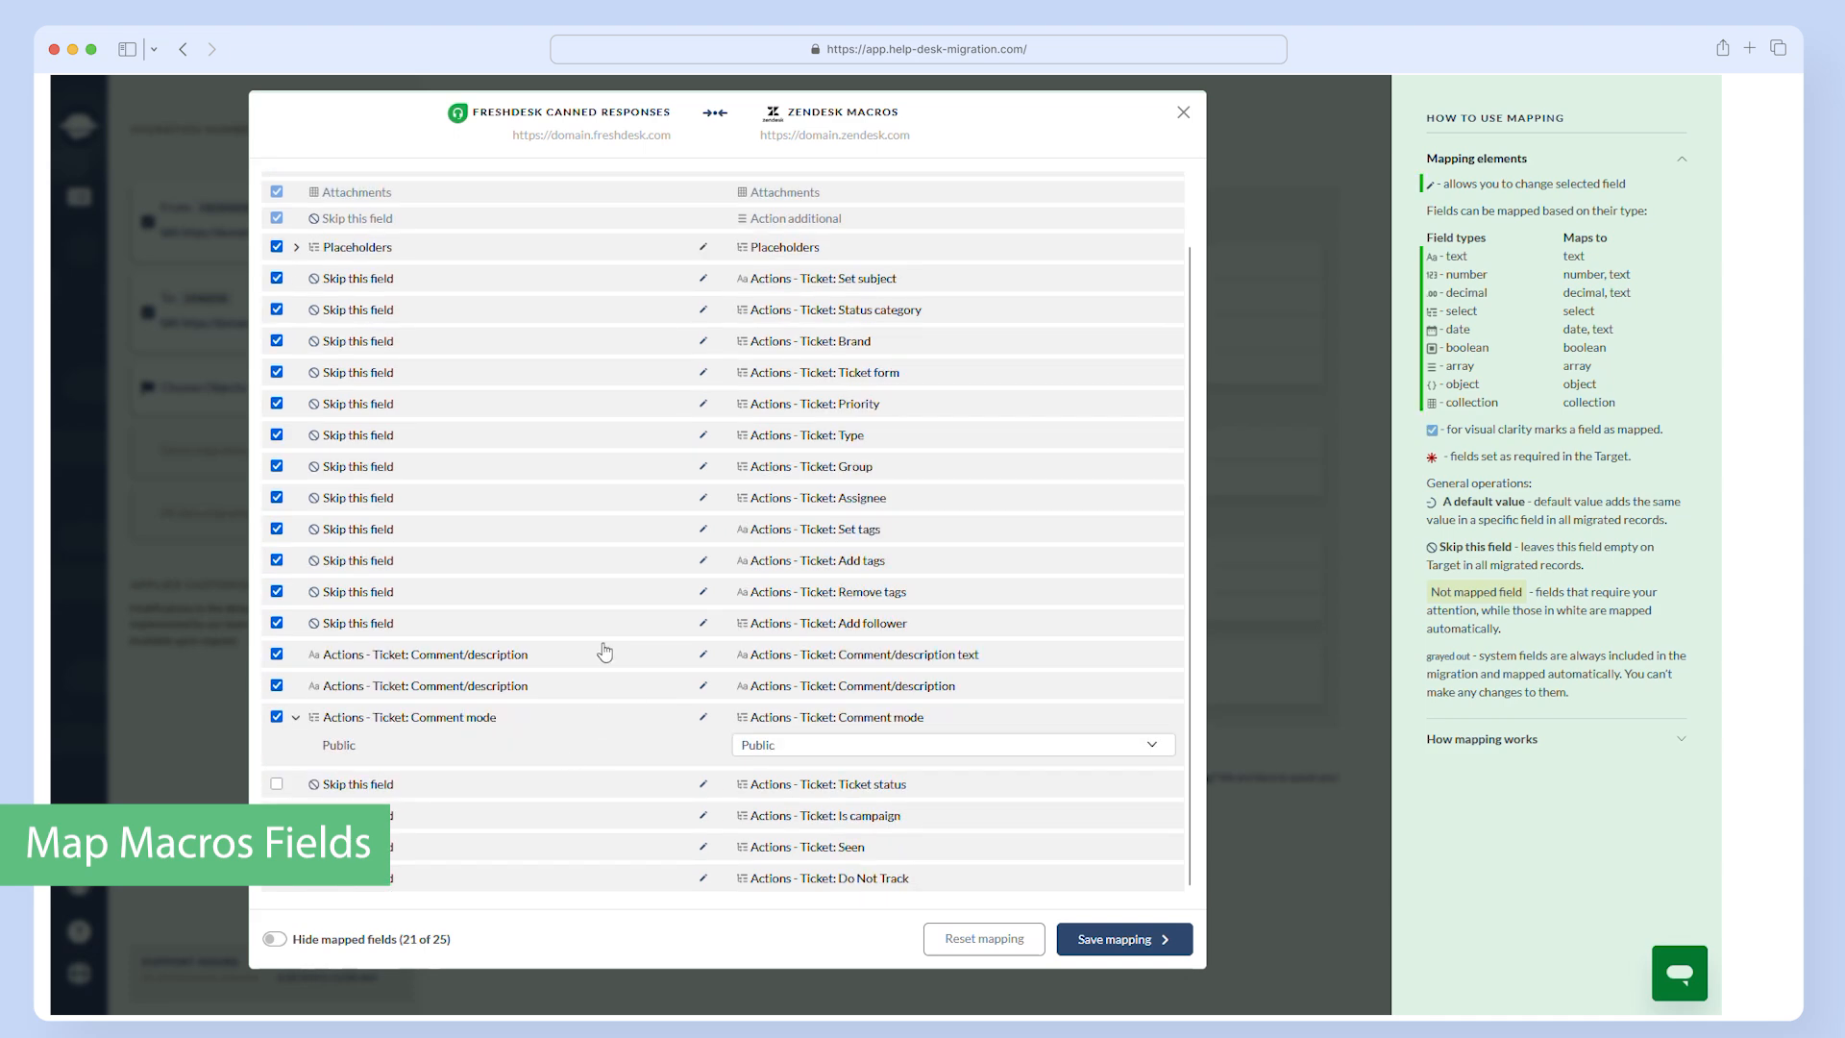
click(276, 784)
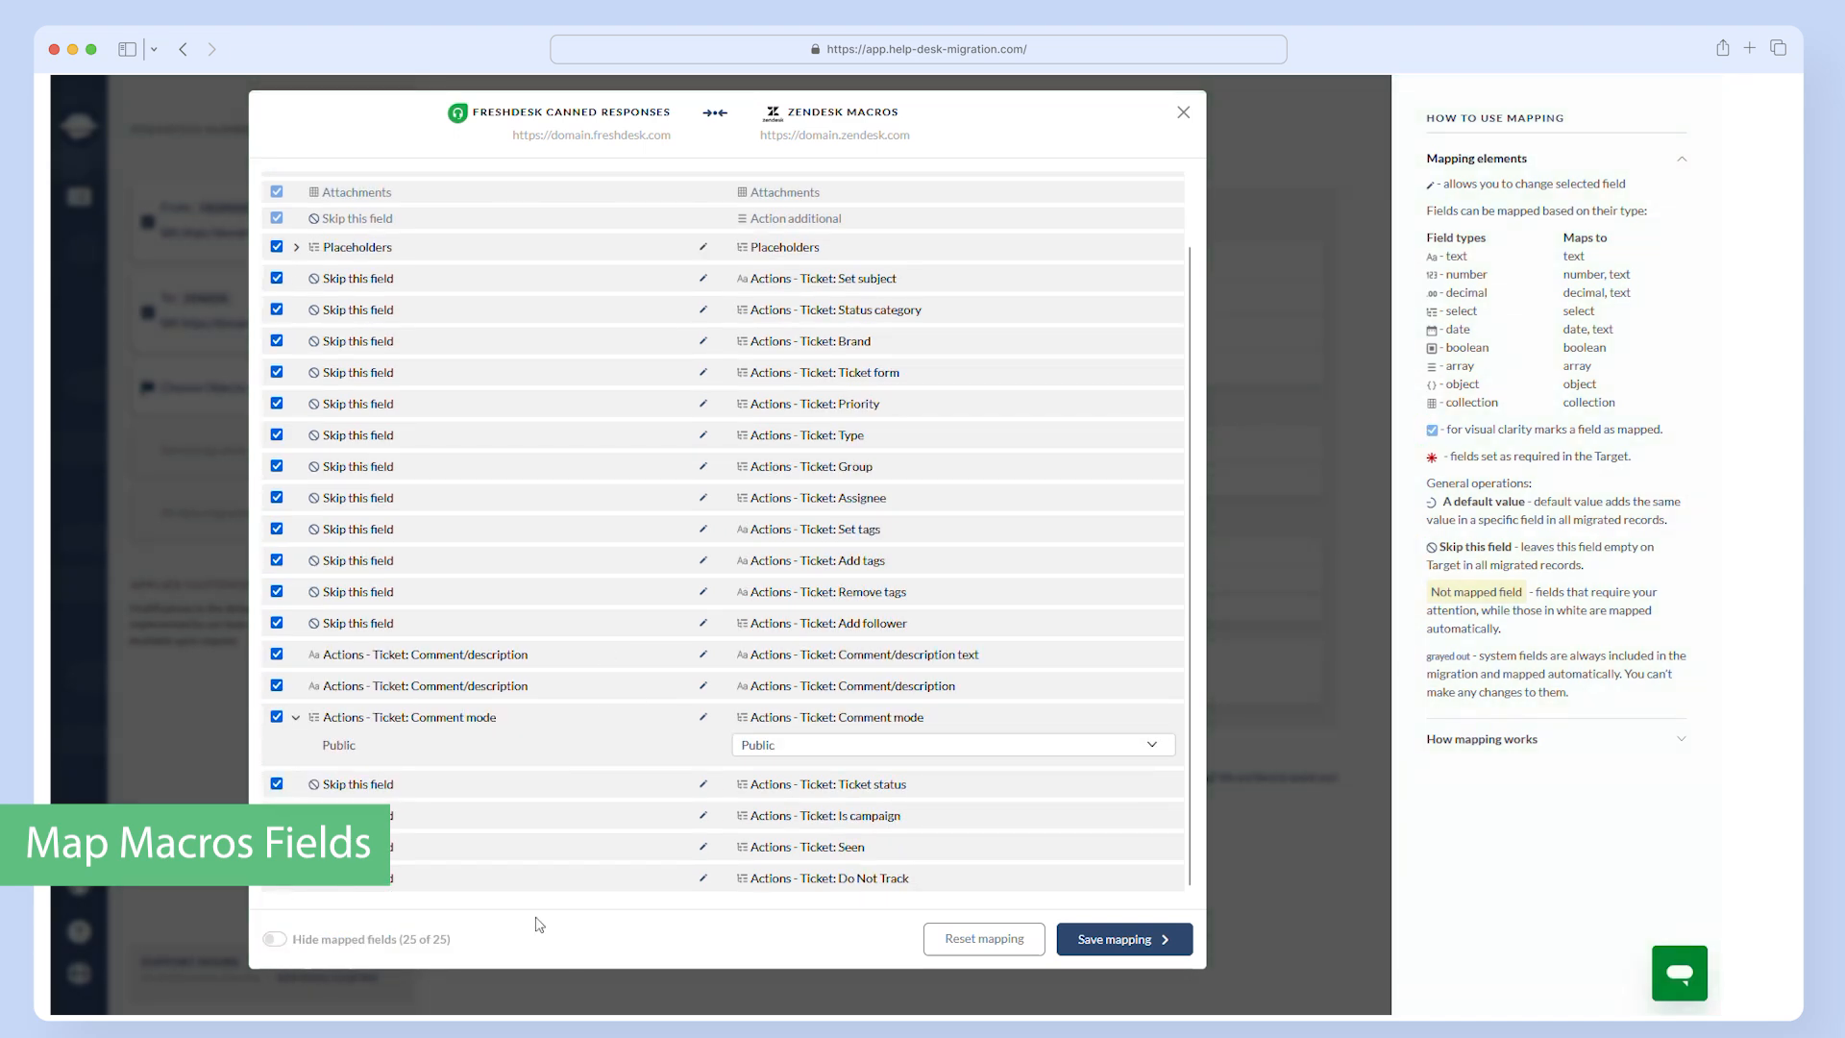
- Save the Canned Responses mapping, and mark Articles Status as mapped with default Draft and Permission group with default Admins
click(1103, 941)
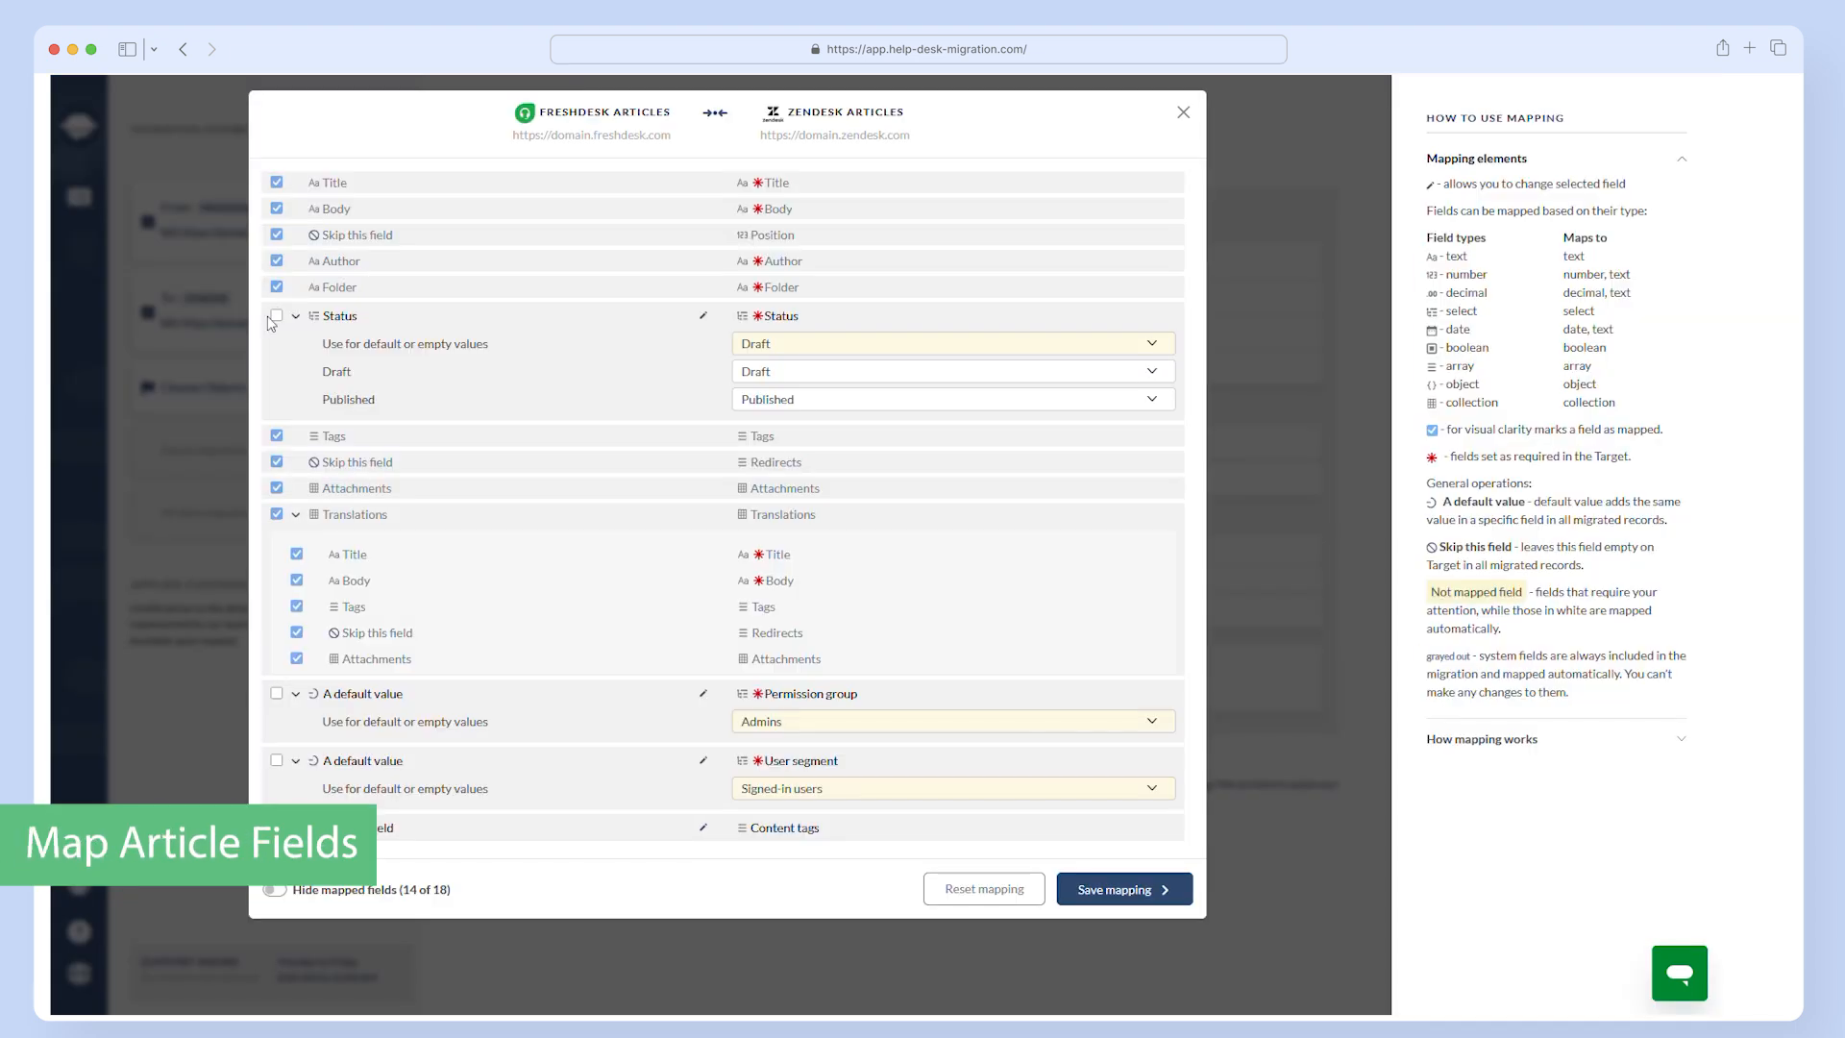
click(276, 315)
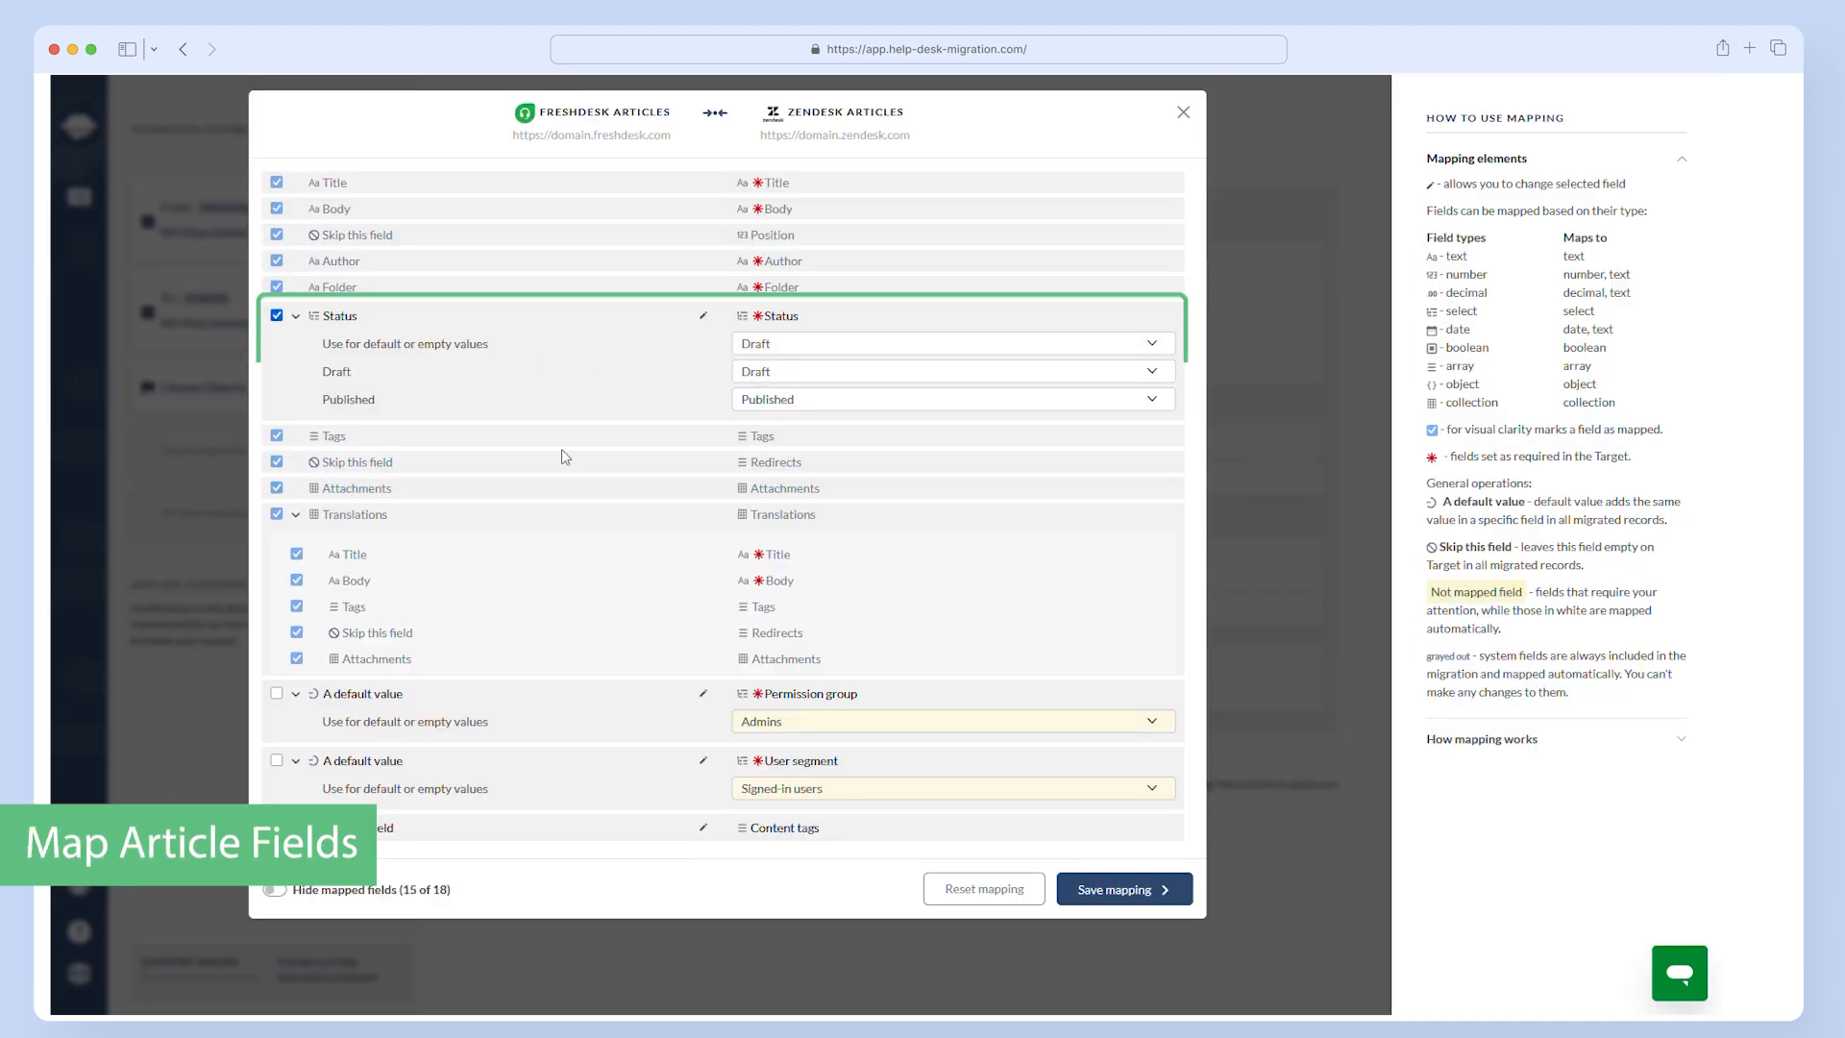
click(781, 726)
click(780, 749)
click(277, 693)
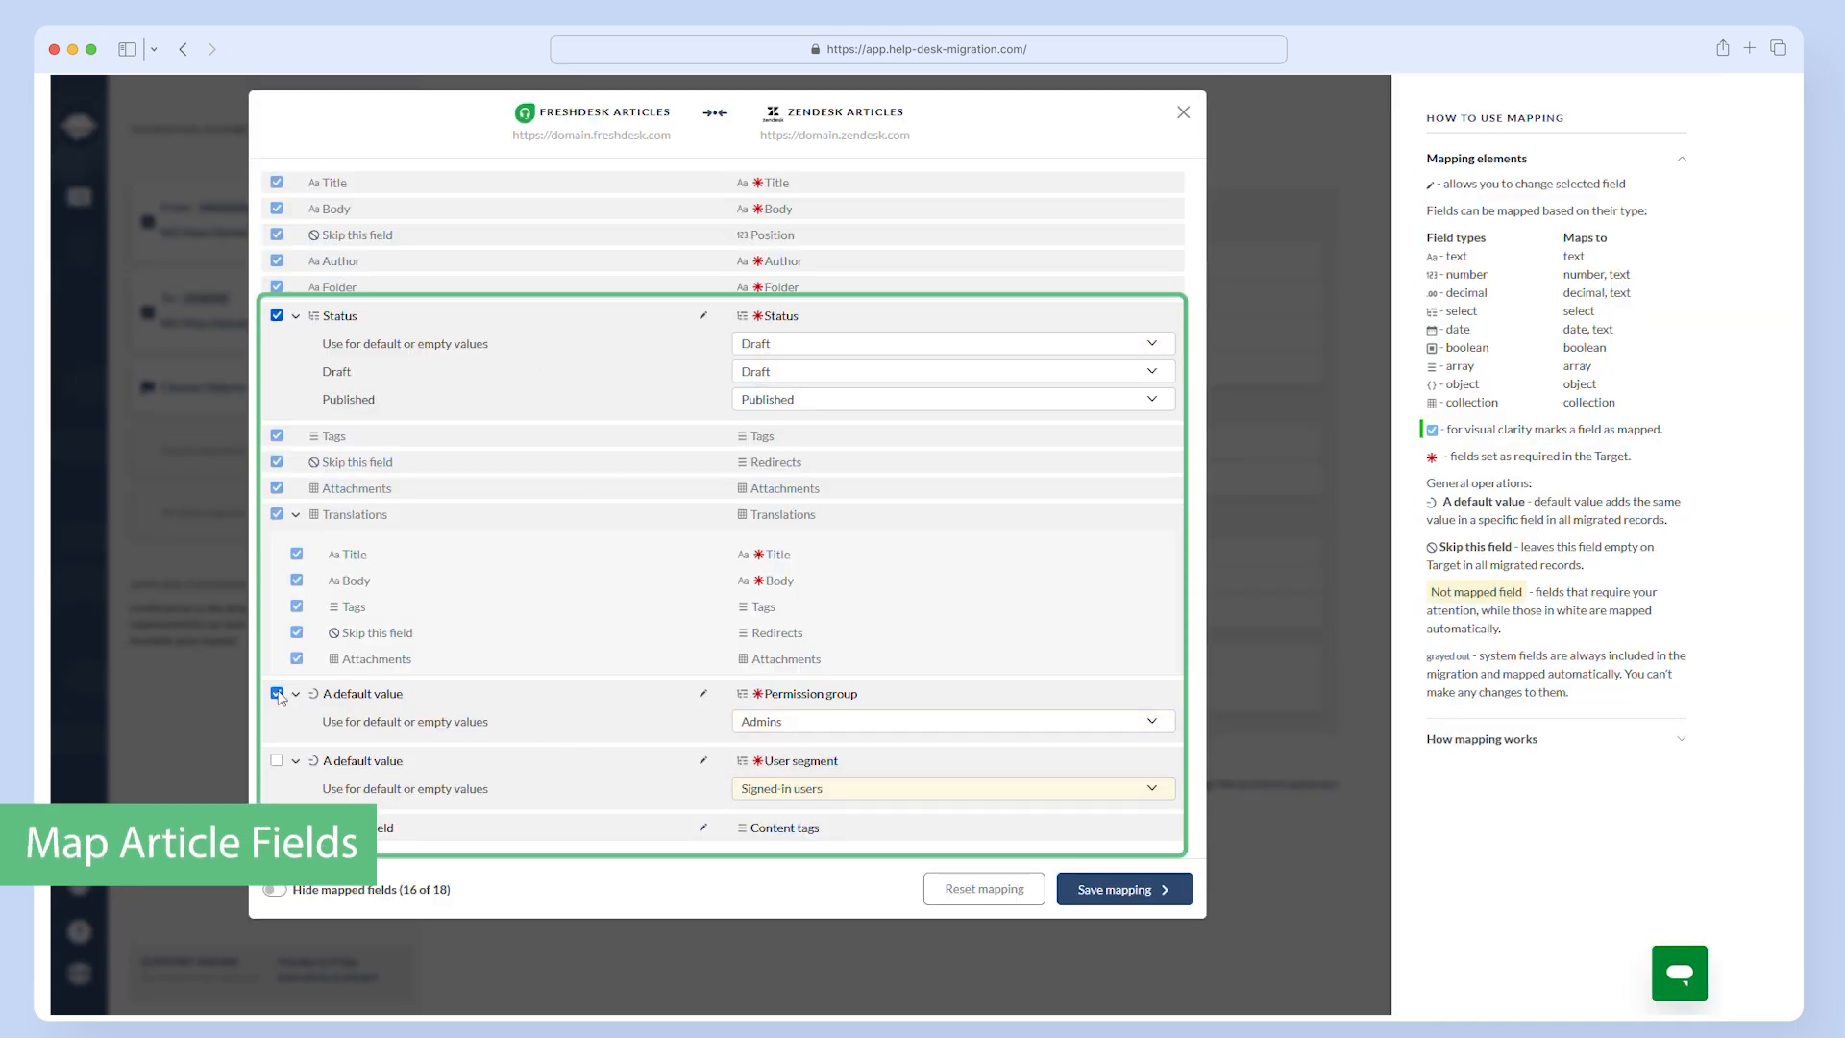
- Set the default User segment for Articles to Signed-in users, mark it as mapped, and save the Articles mapping
click(797, 788)
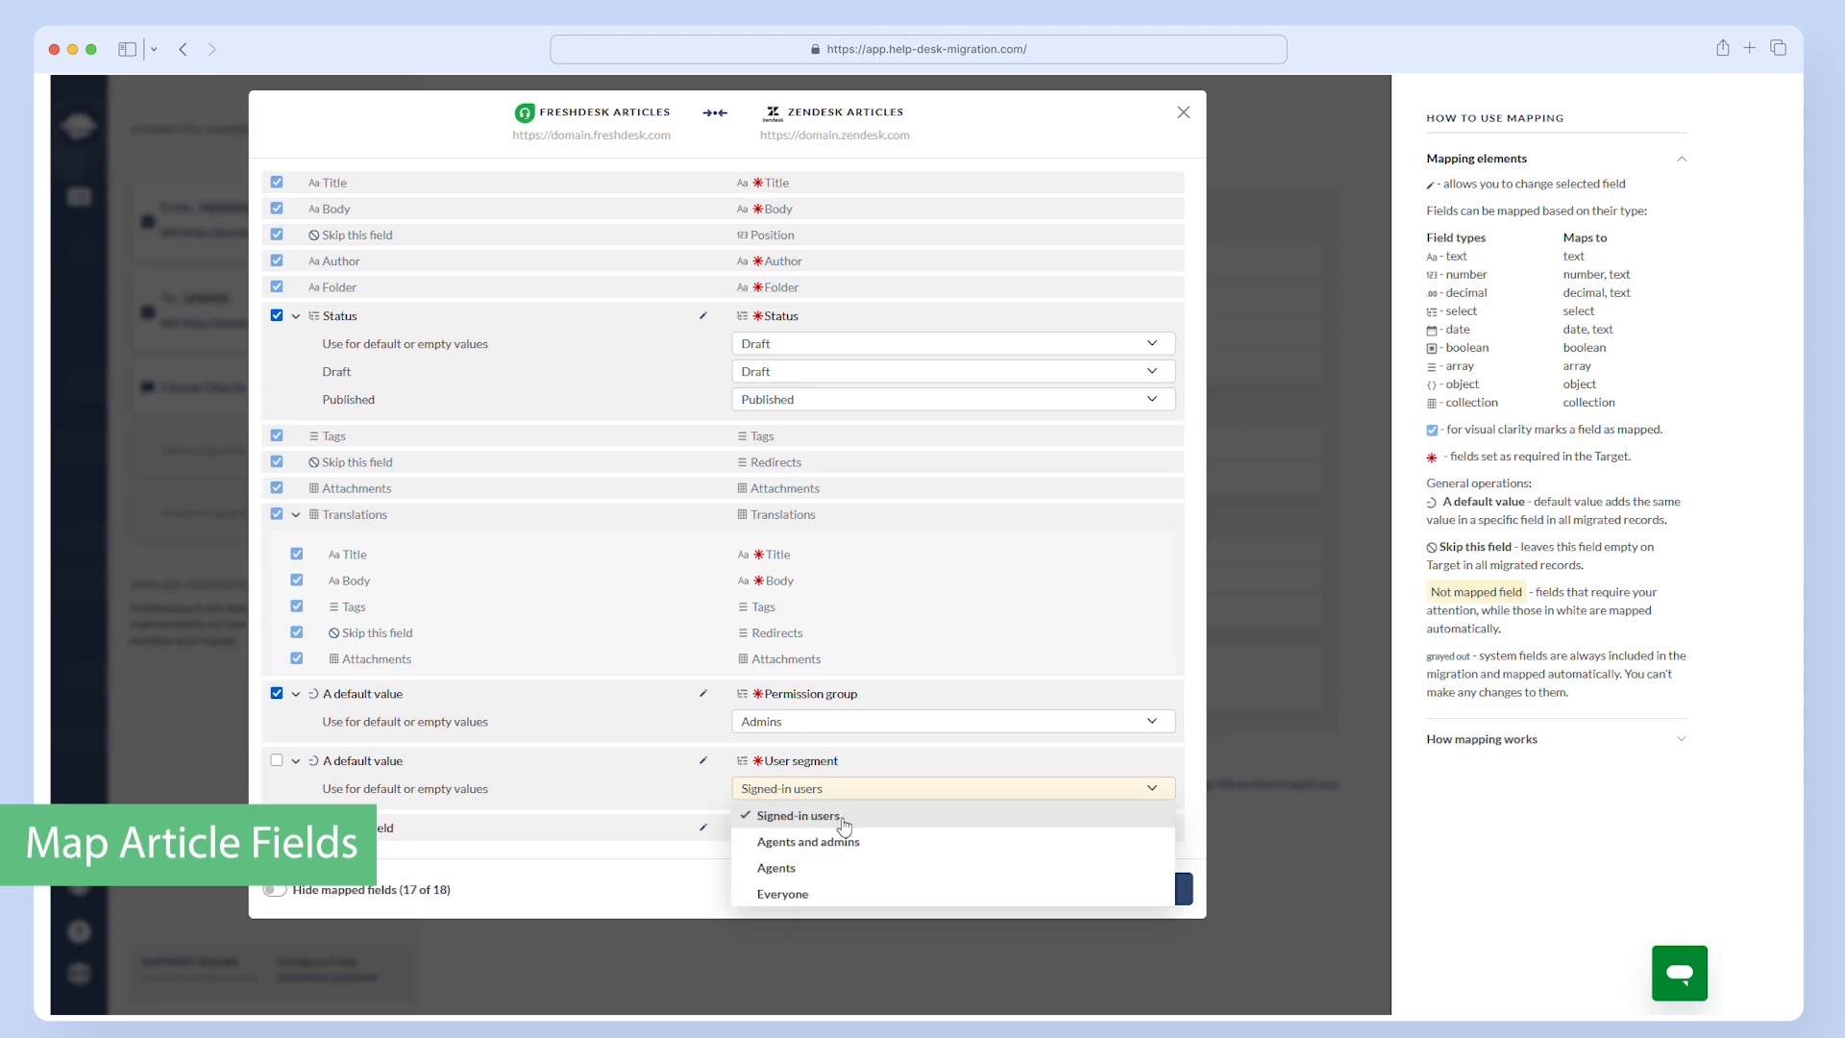
click(842, 823)
click(276, 760)
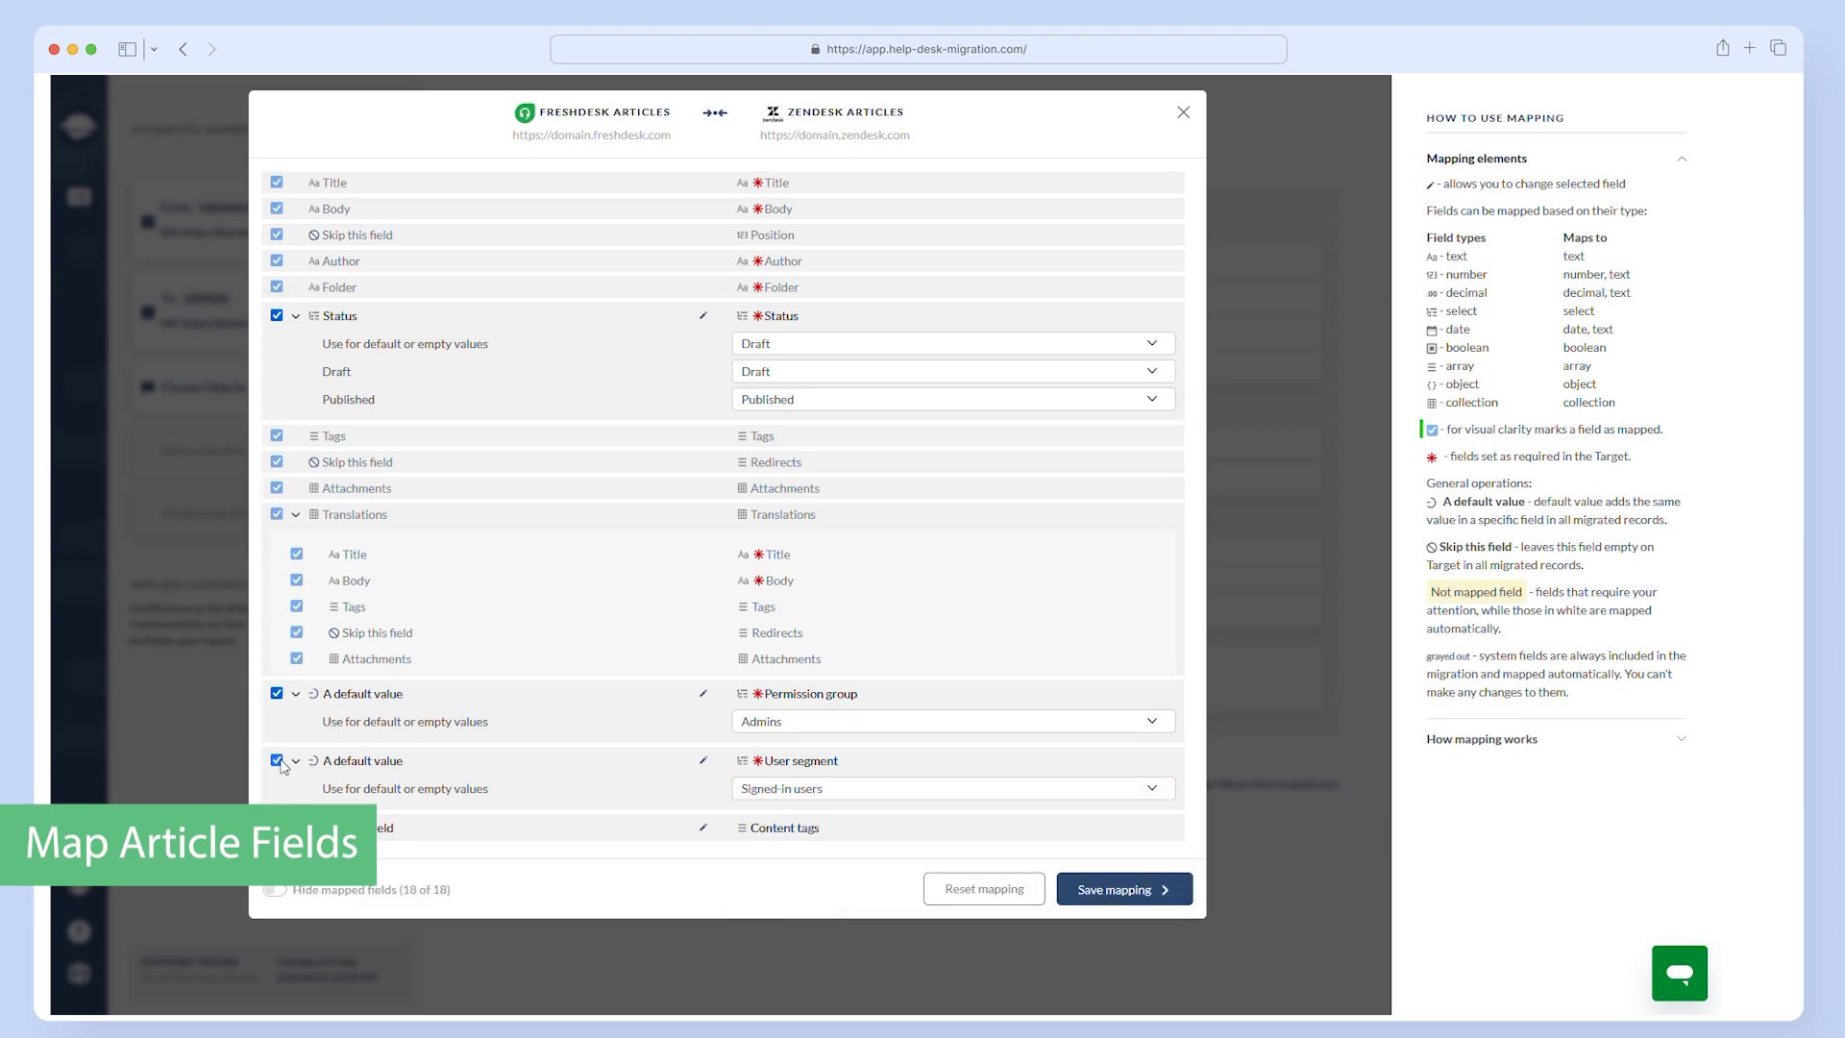
click(1114, 891)
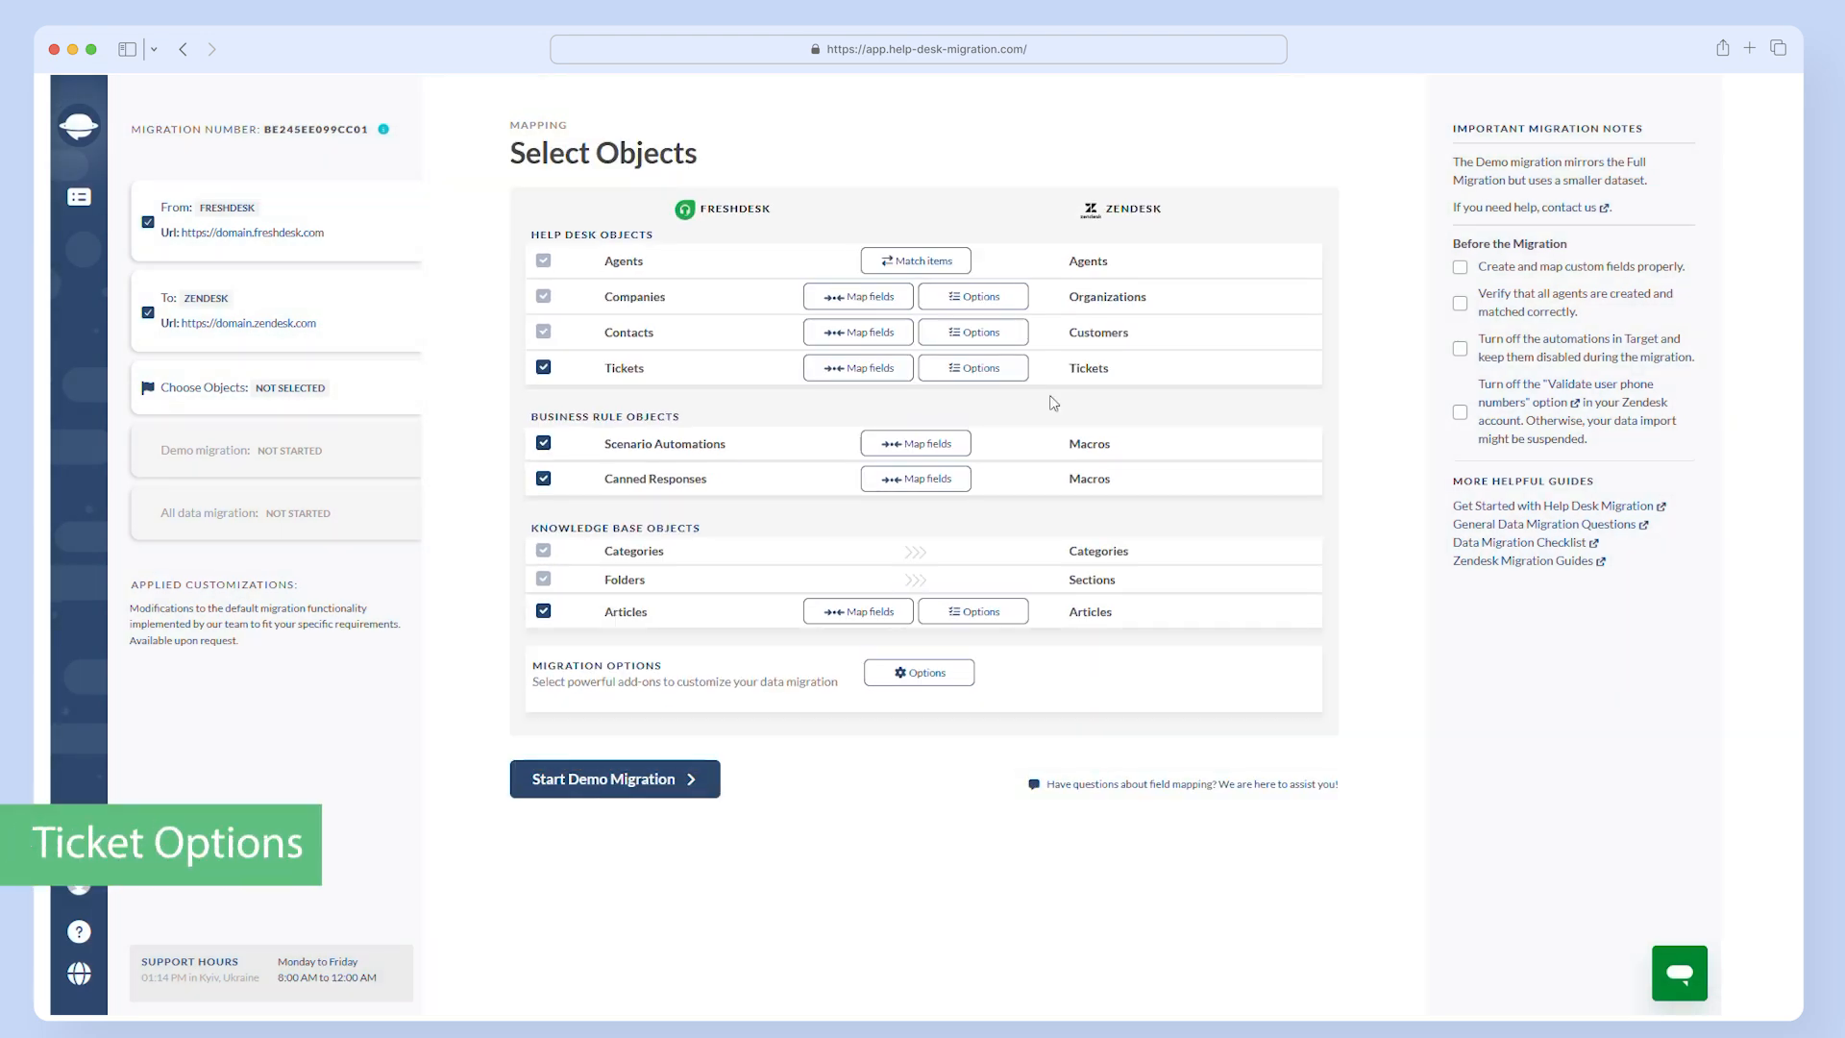
- Set Tickets options to add the Imported tag, migrate inline images as attachments, skip attachments for All records, and migrate newest records first; save
click(988, 376)
click(307, 419)
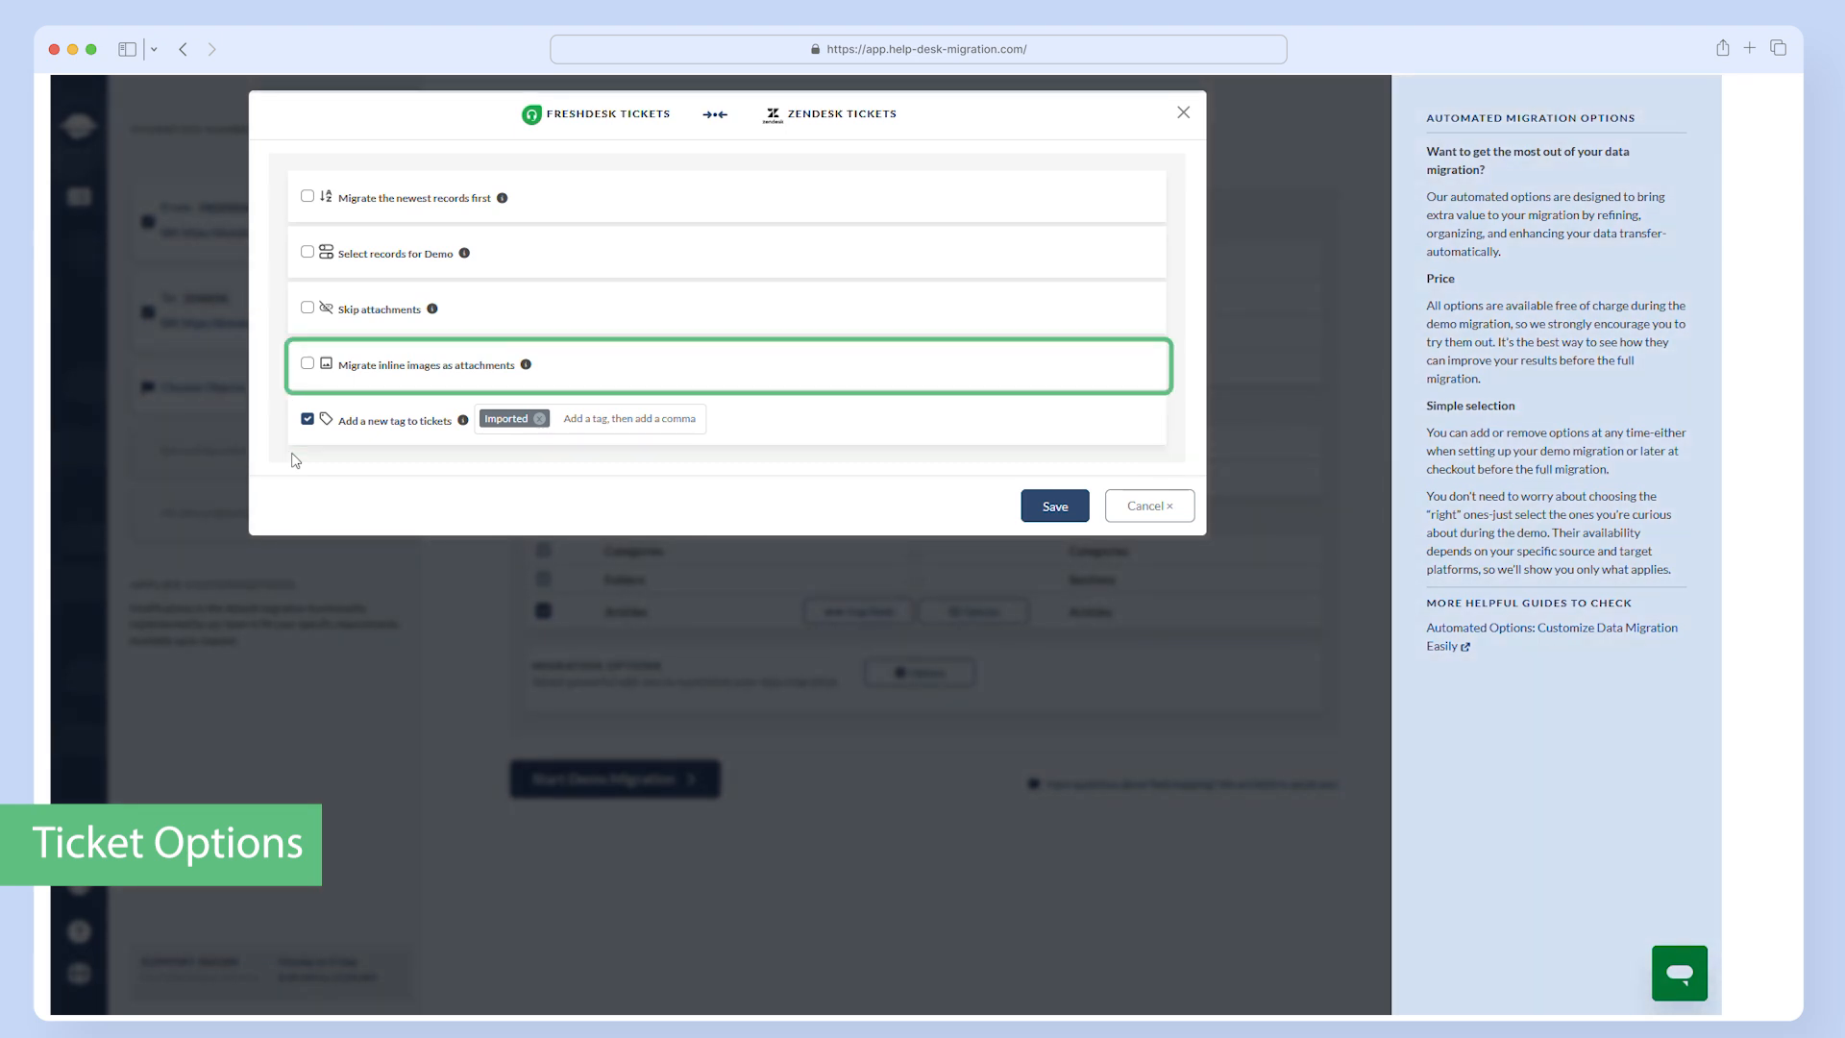
click(307, 364)
click(307, 308)
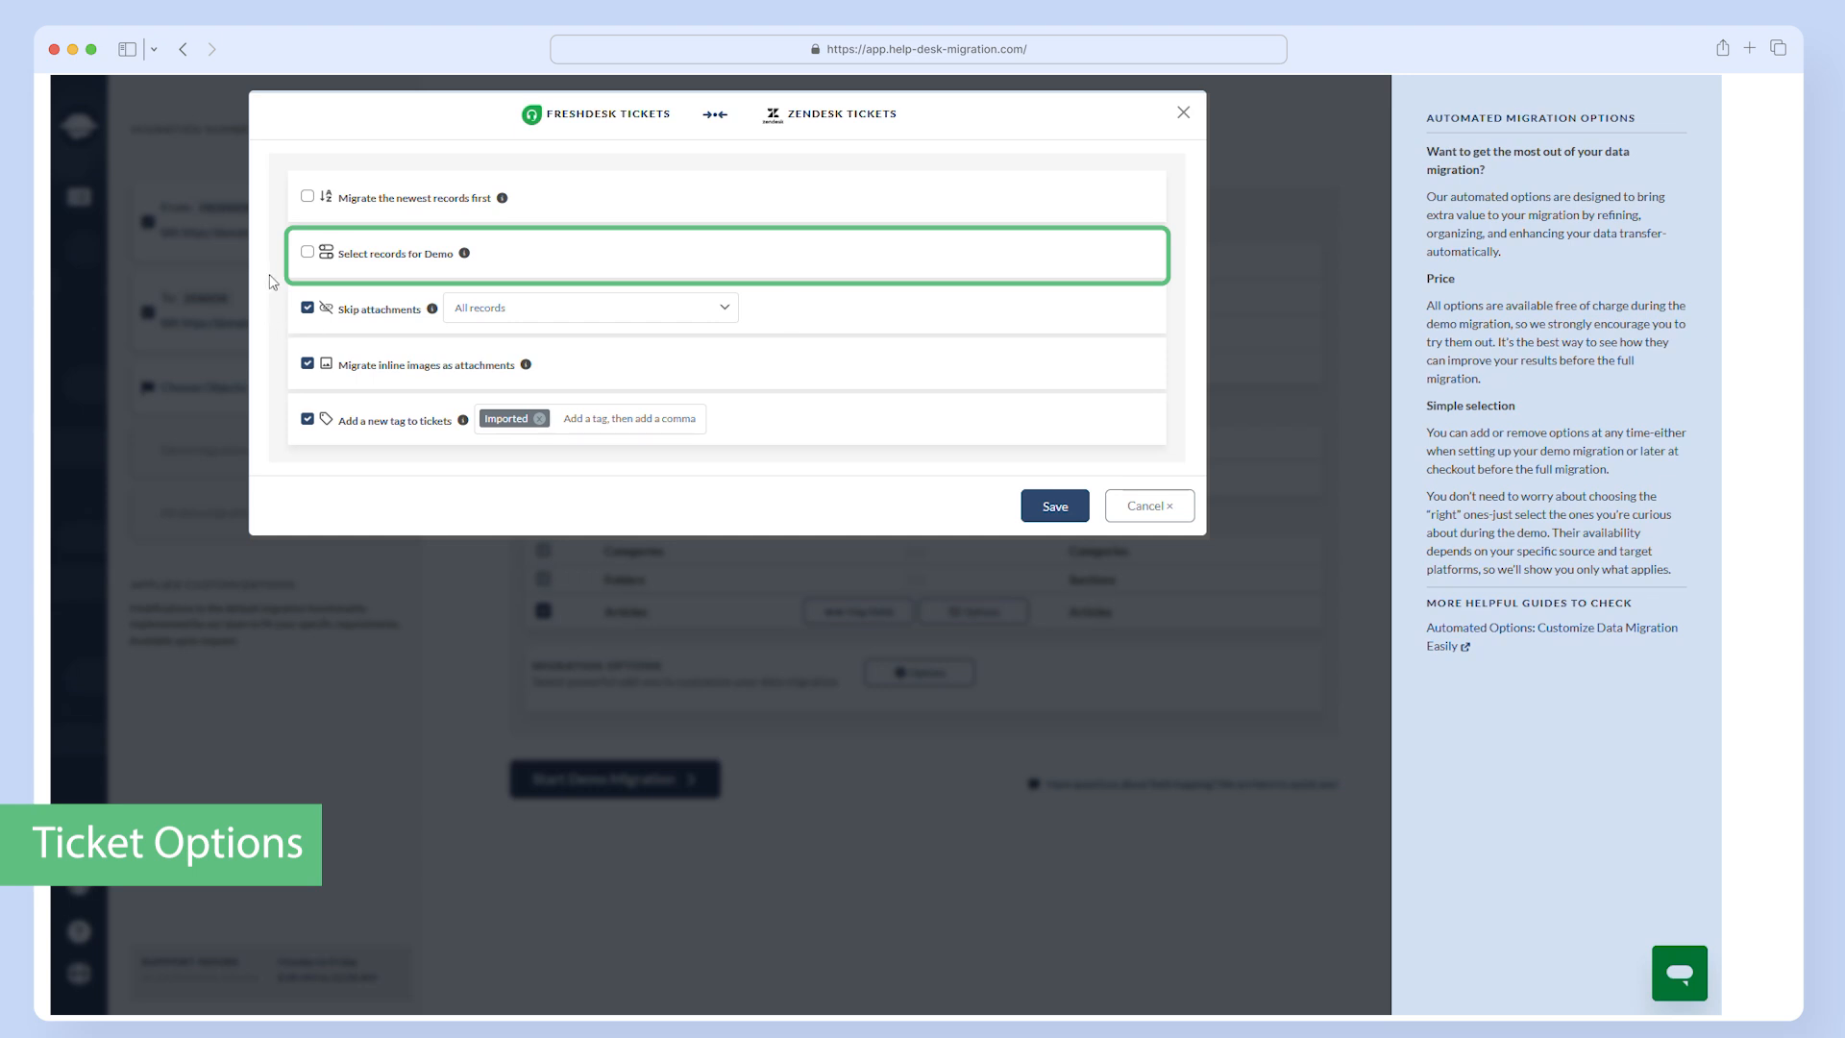
click(308, 196)
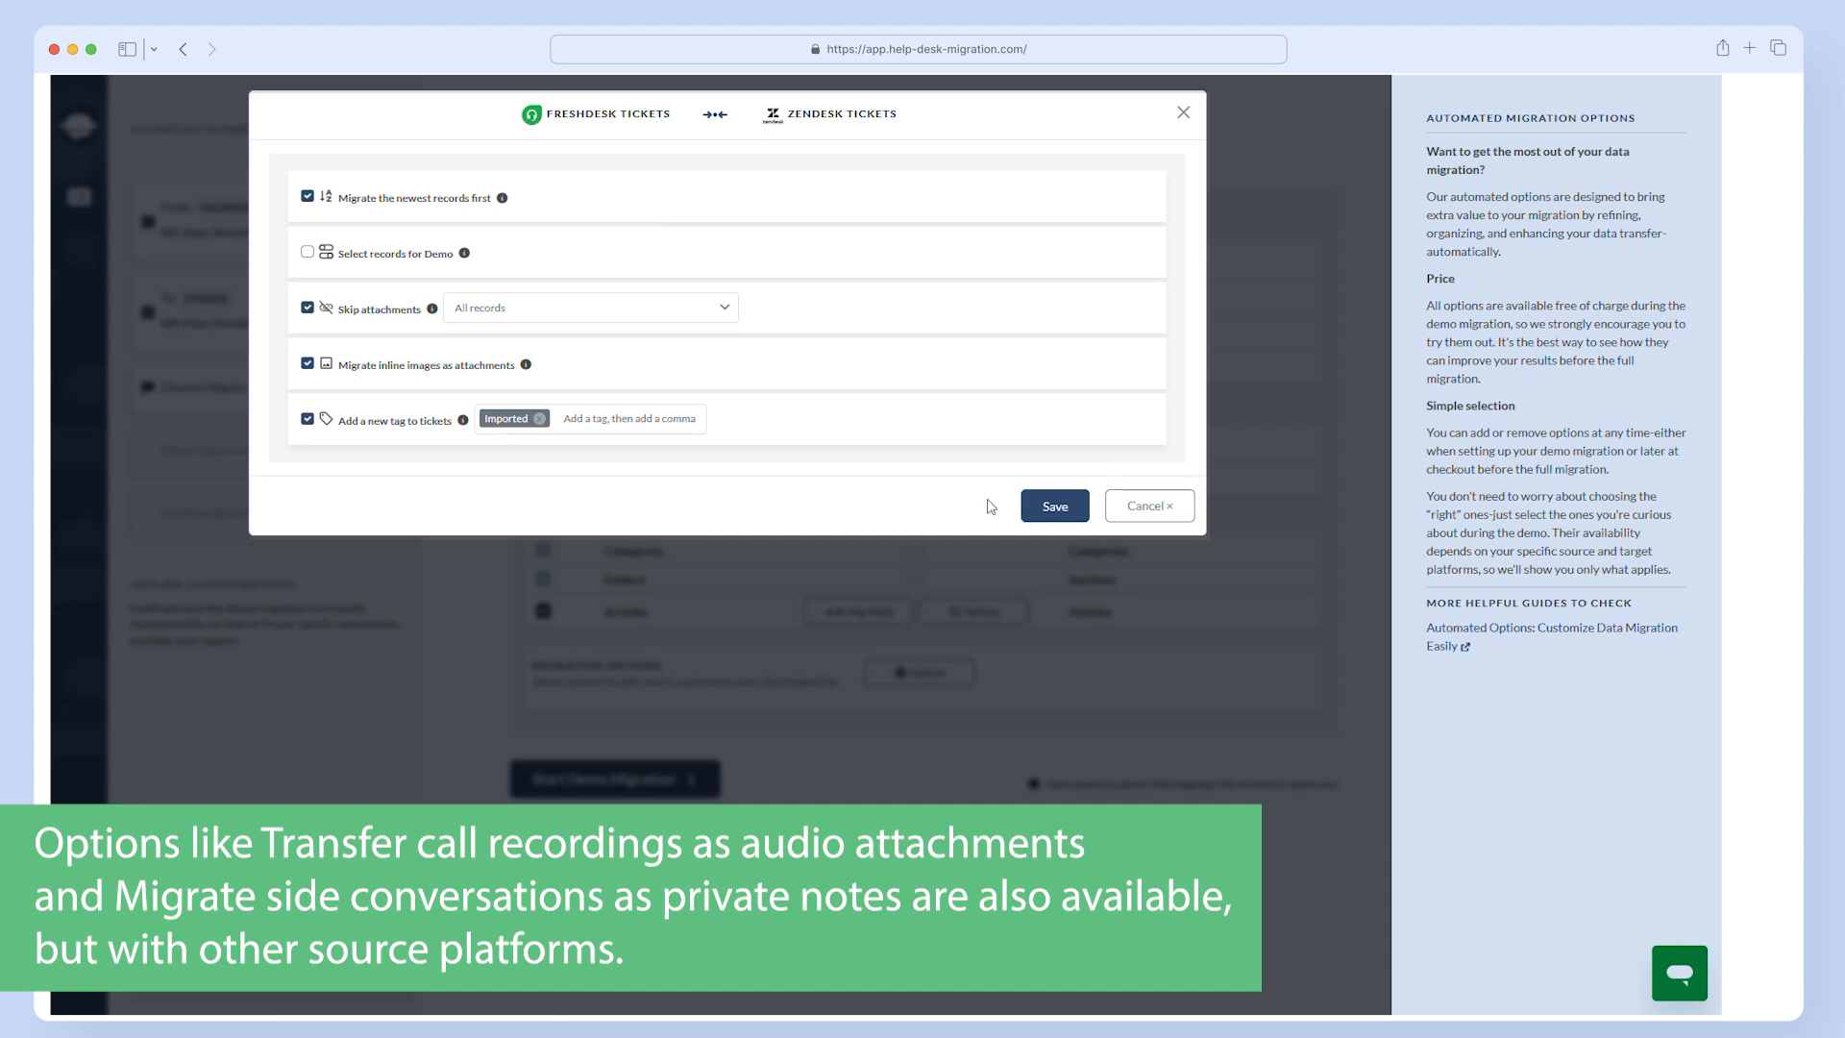
click(1062, 508)
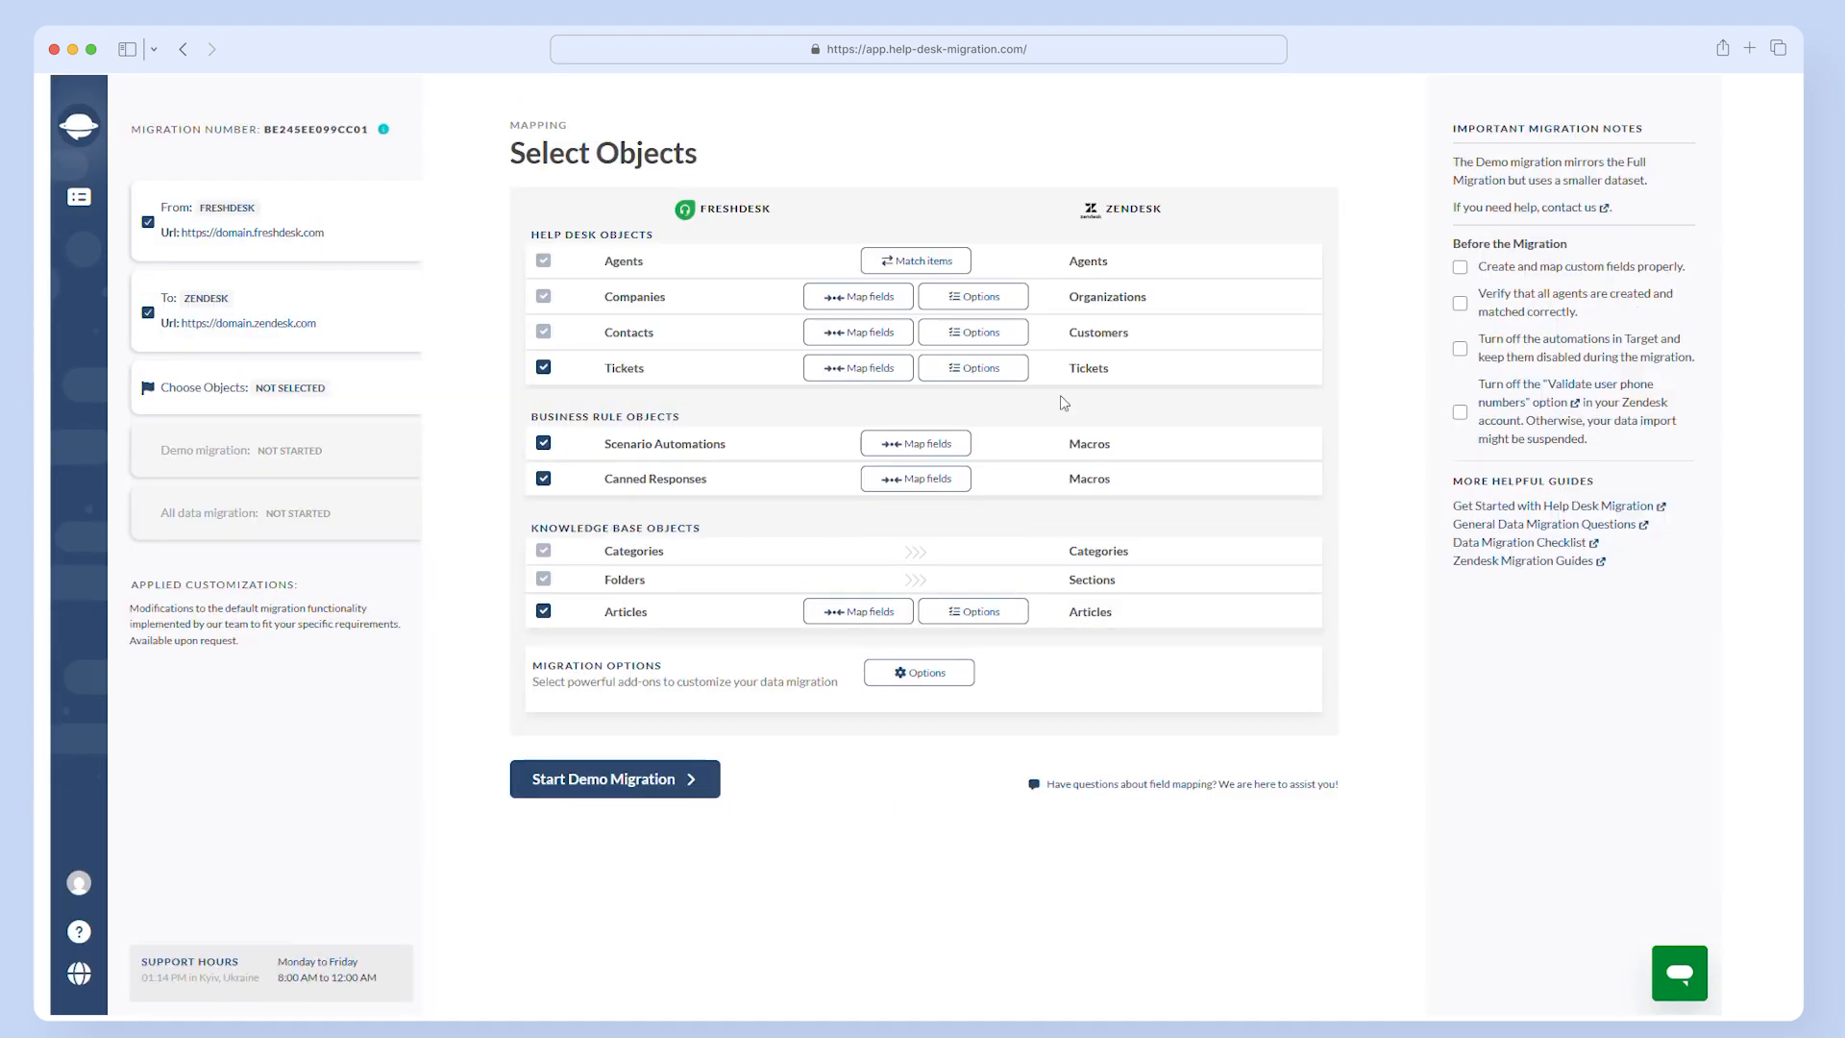
- Enable Migrate records associated with tickets in both the Companies and Contacts options, saving each
click(1004, 297)
click(307, 197)
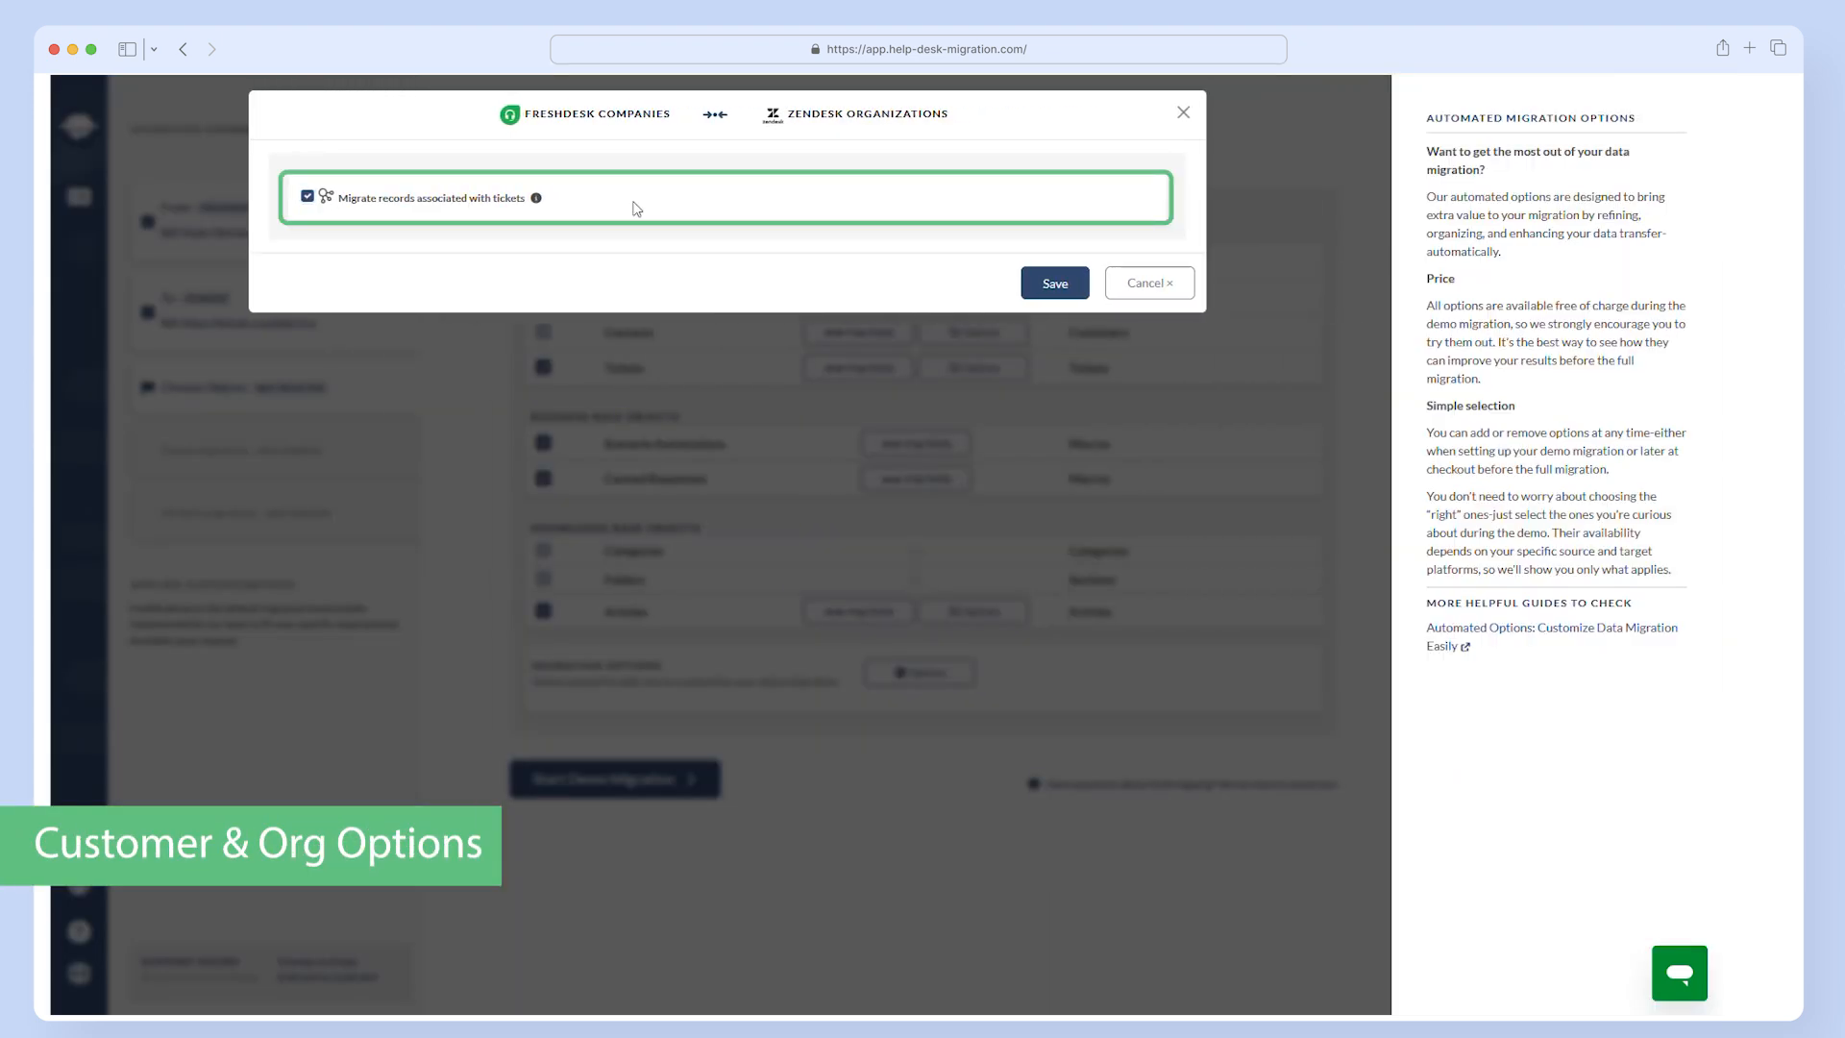
click(1057, 286)
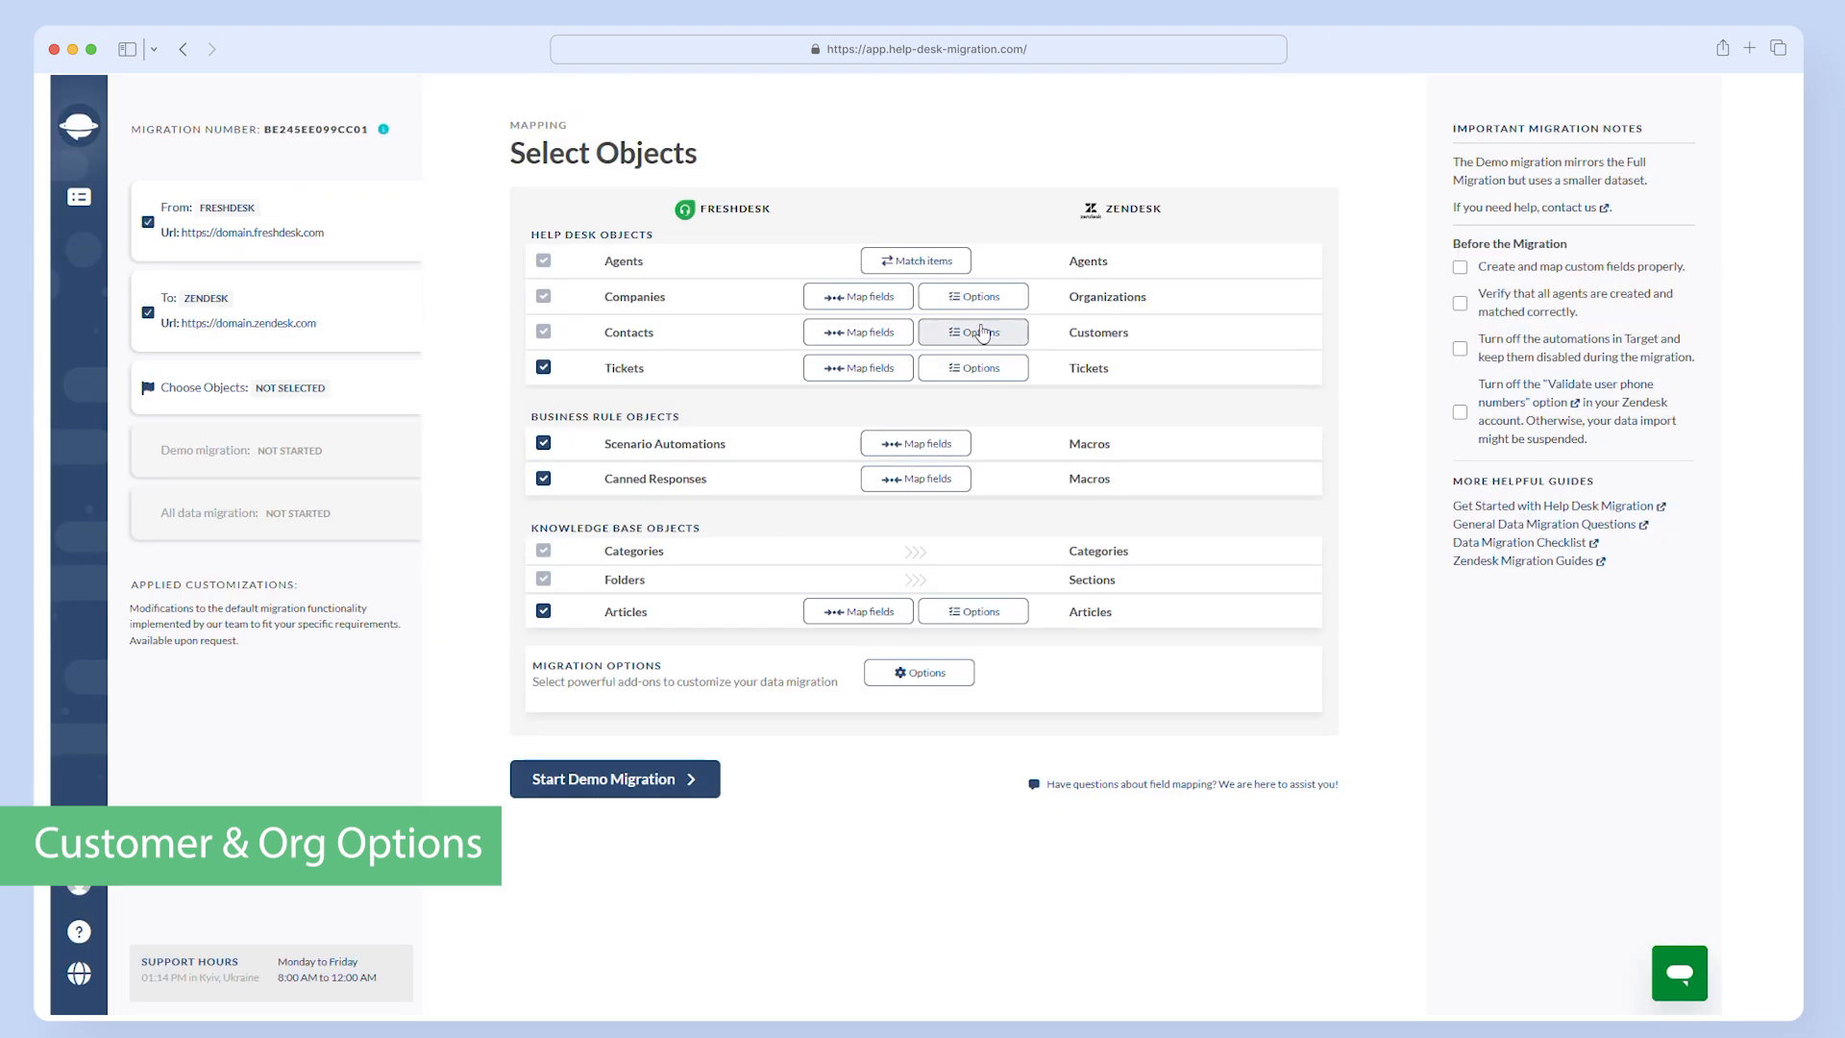
click(978, 333)
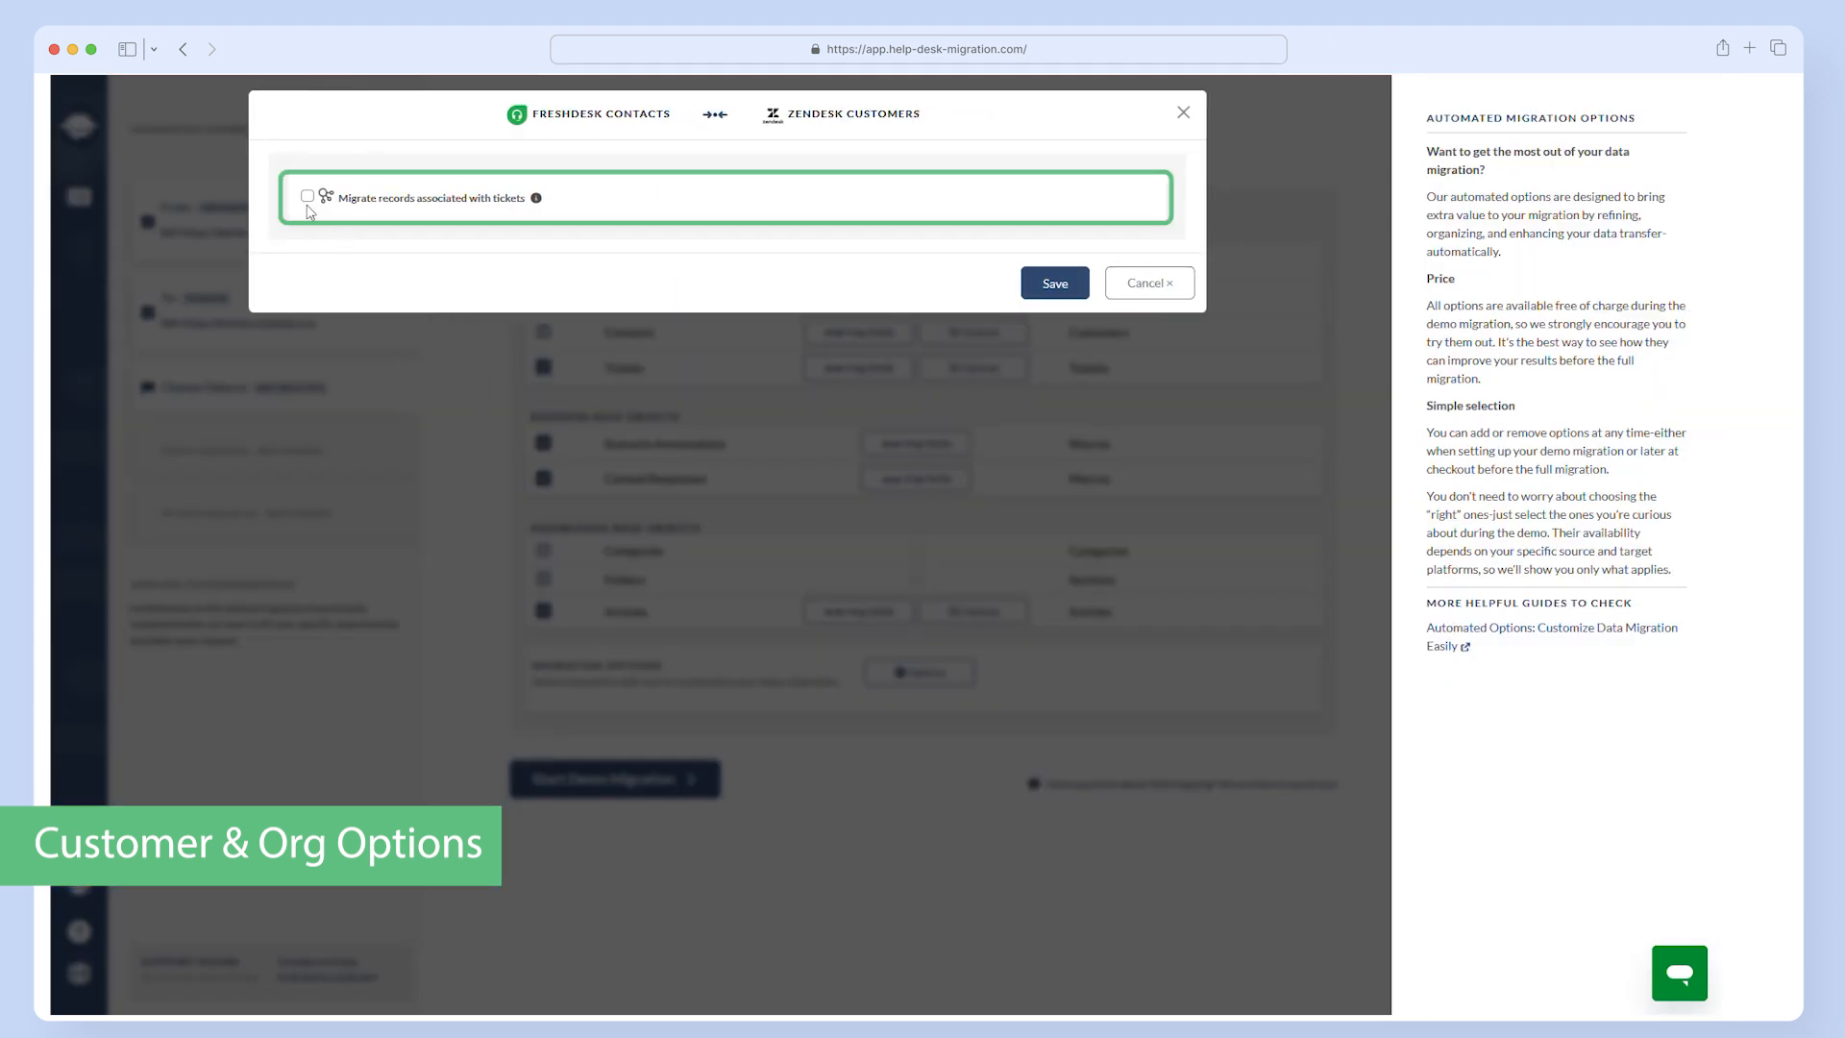
click(1059, 287)
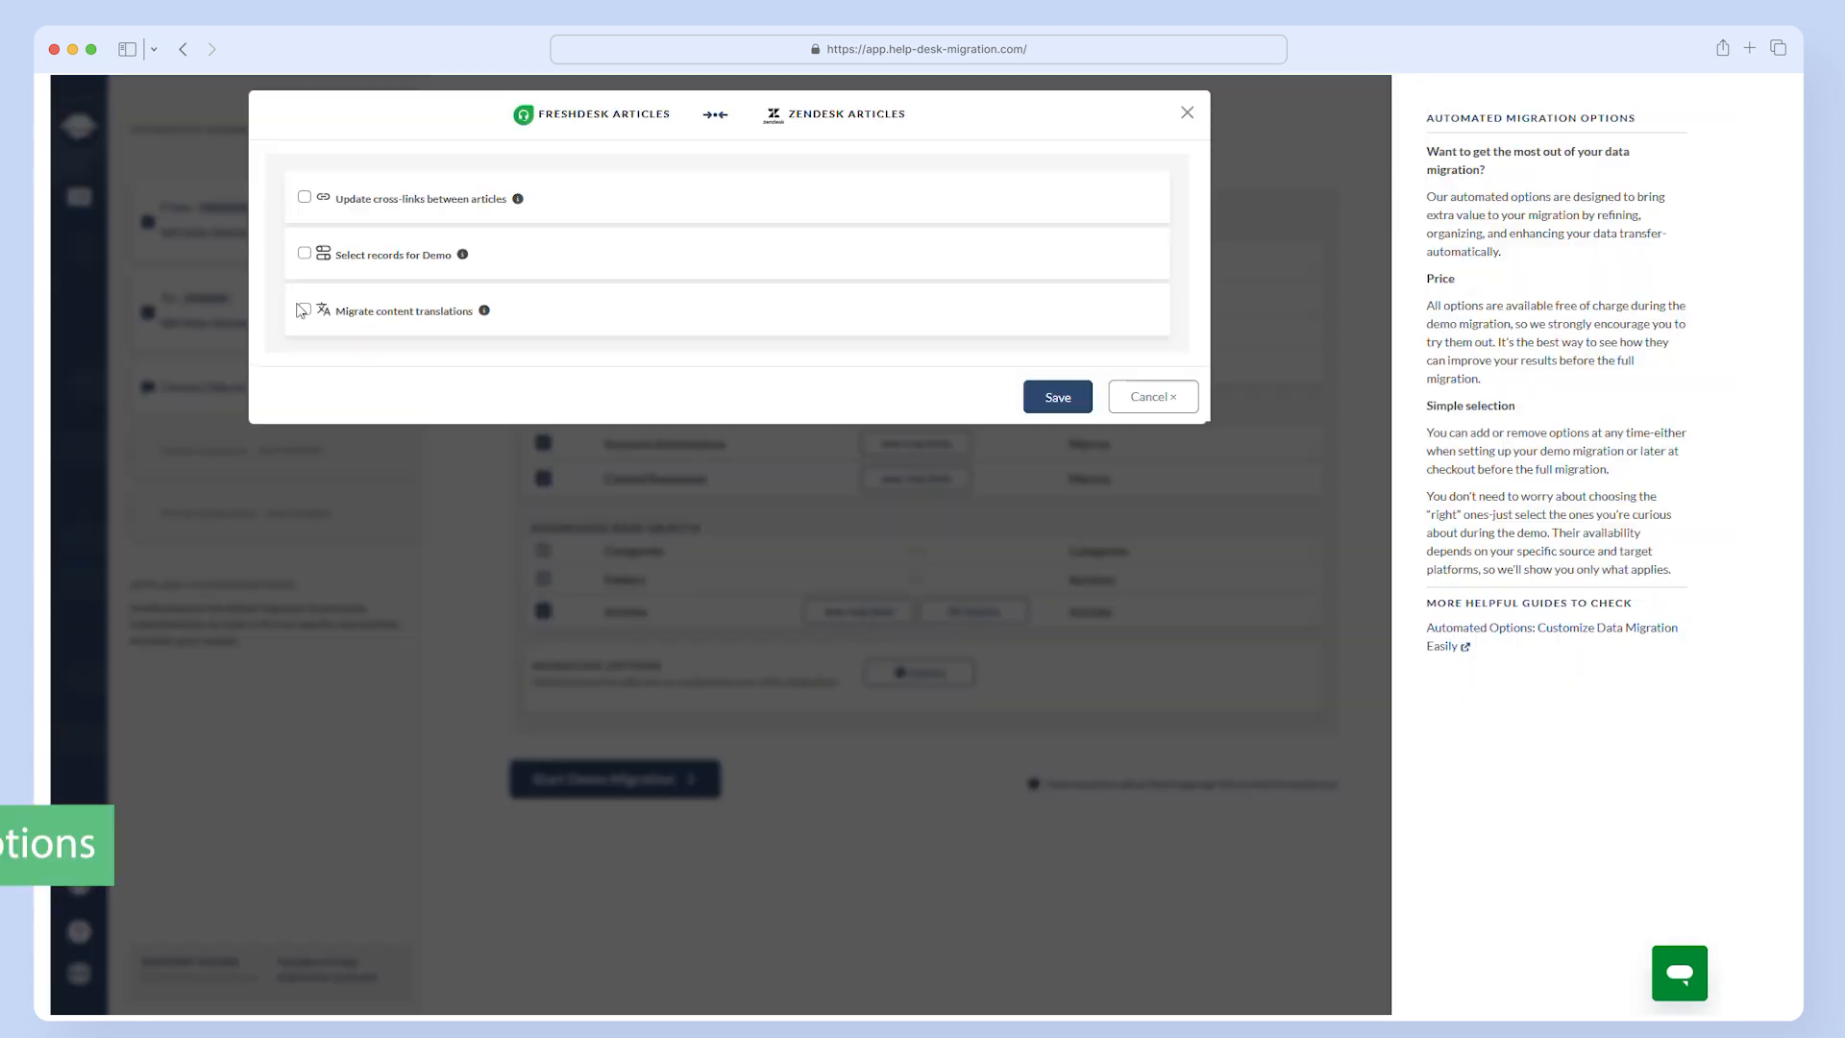
- Enable Migrate content translations and Update cross-links between articles in the Articles options, and save them
click(304, 311)
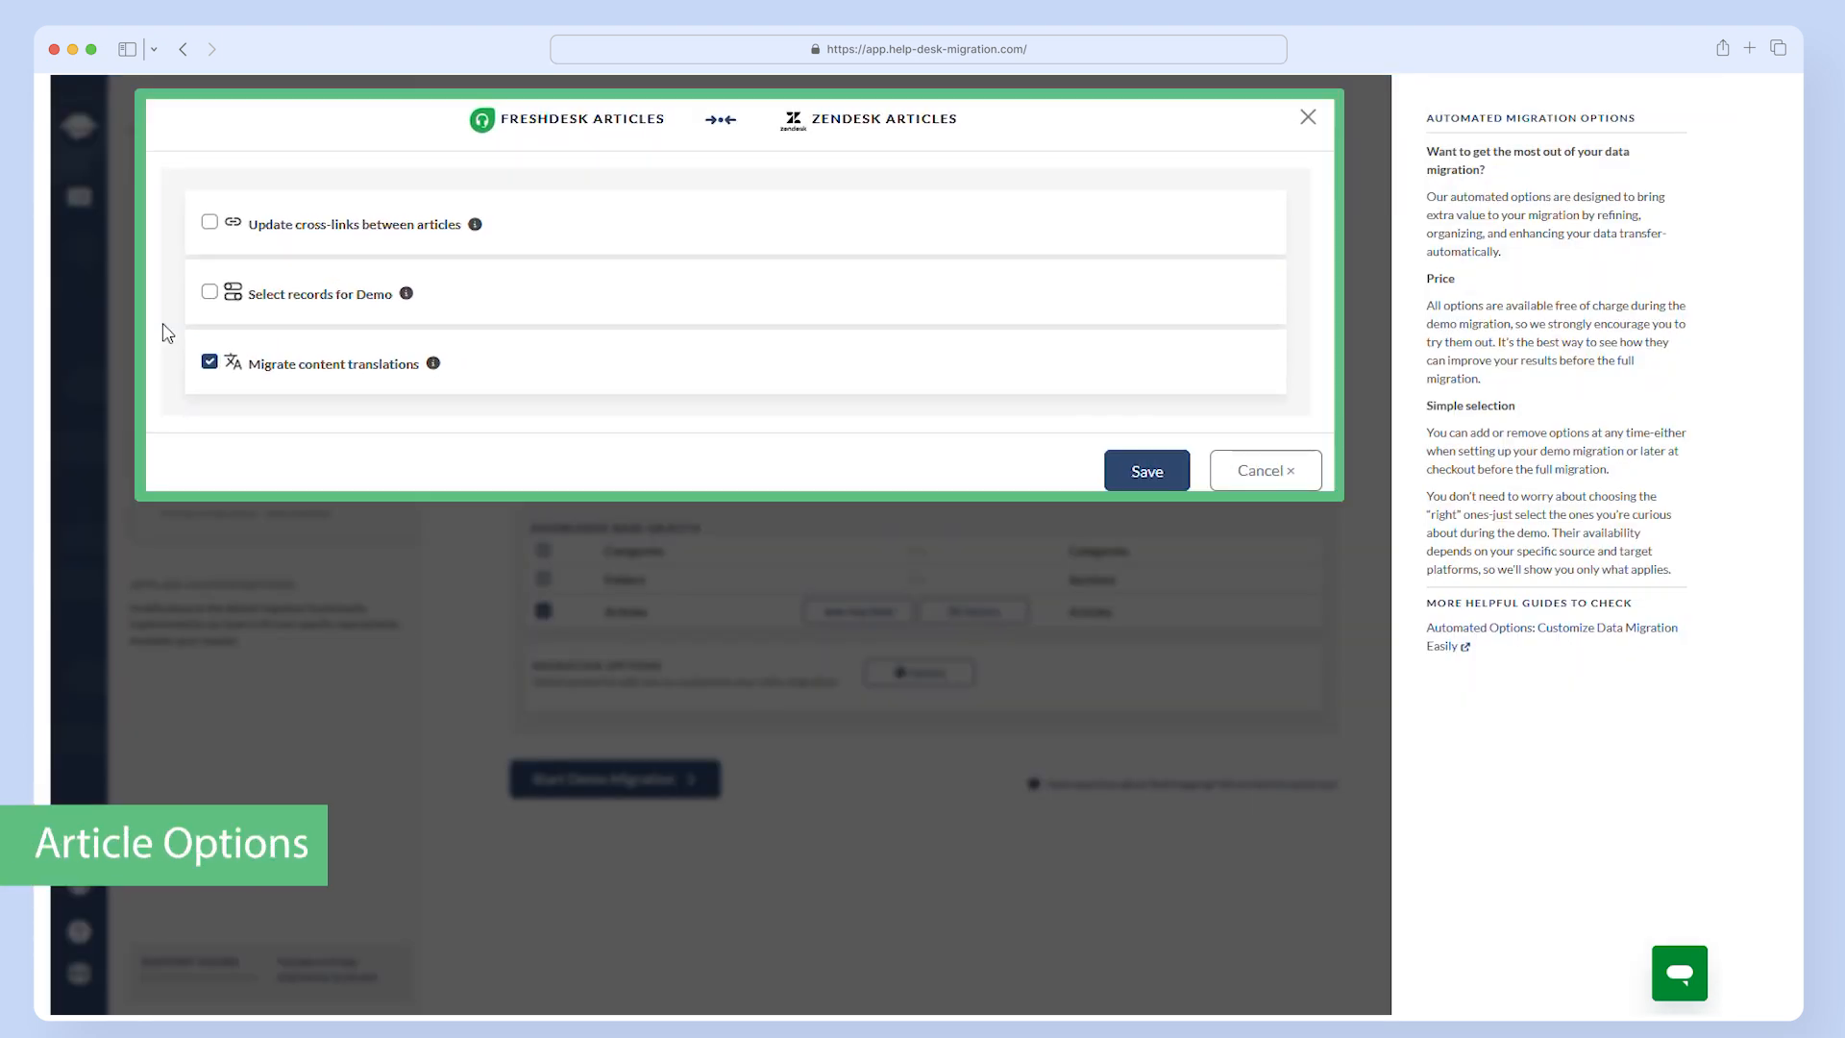
click(208, 226)
click(1054, 396)
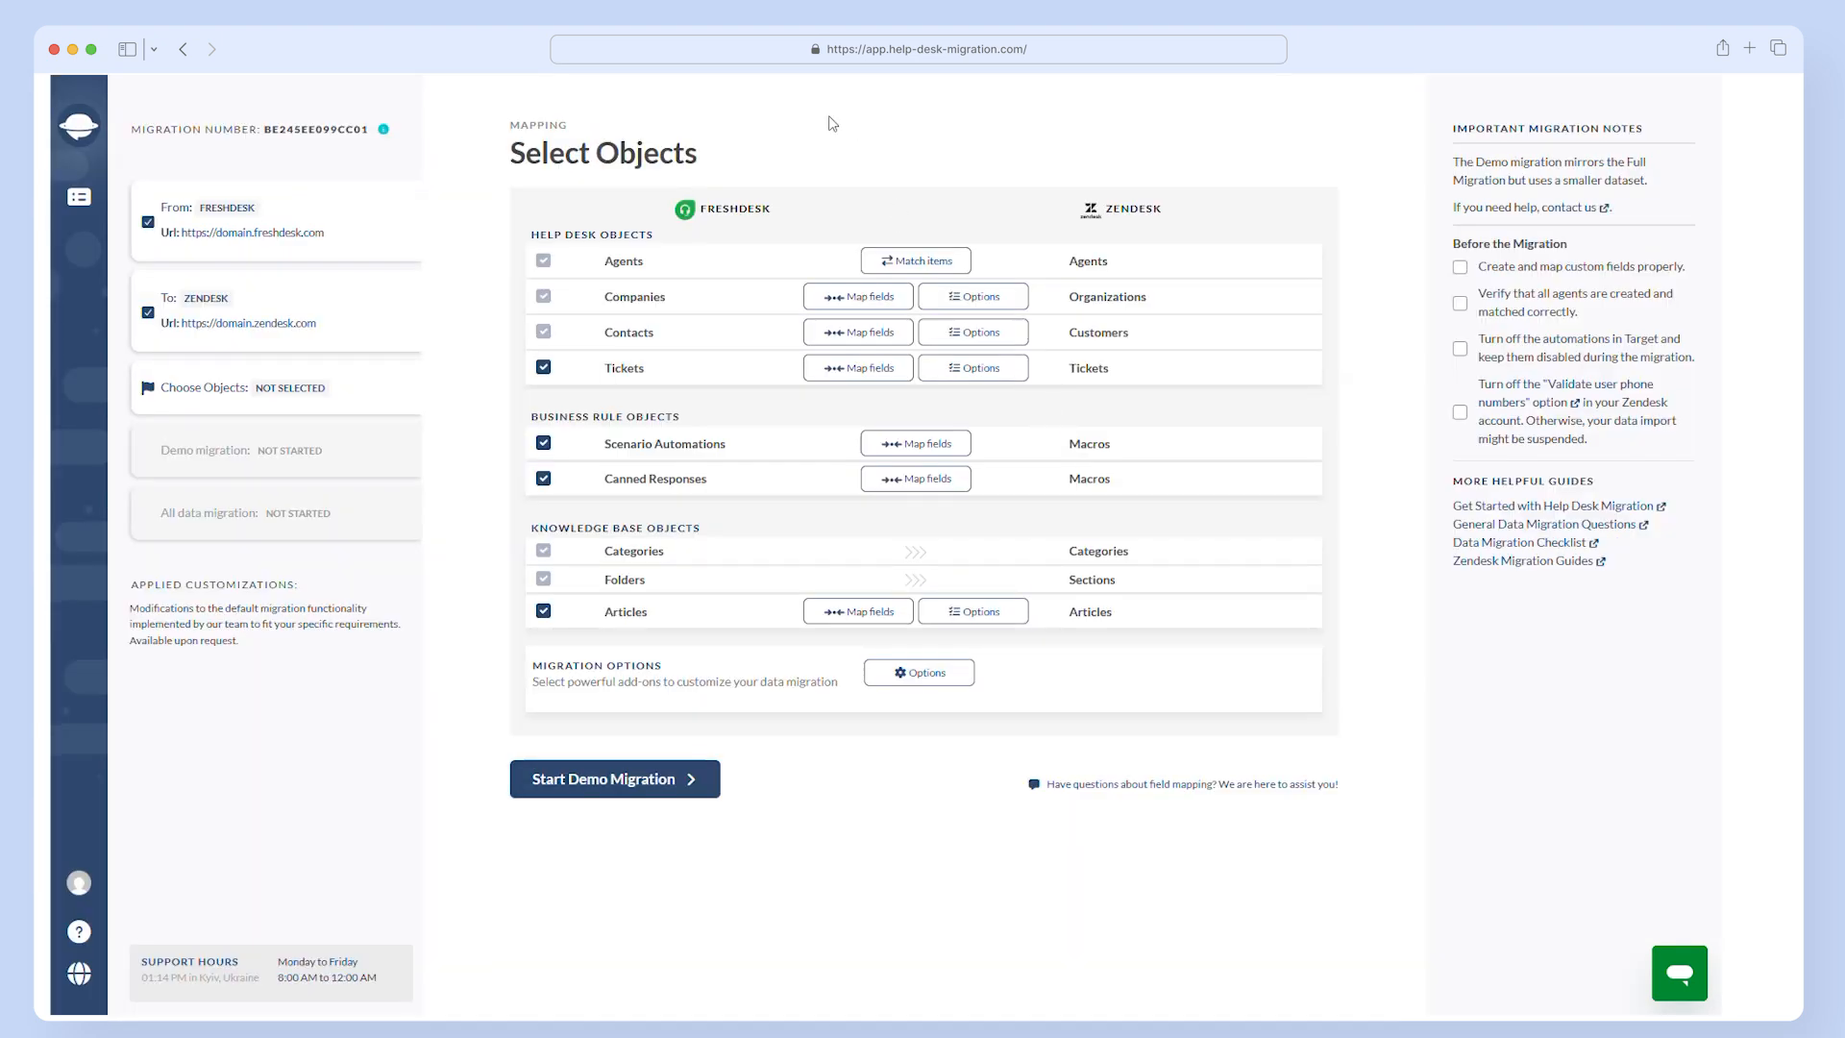
- Enable Extend data retention period (days) in the general migration options and save the setting
click(903, 675)
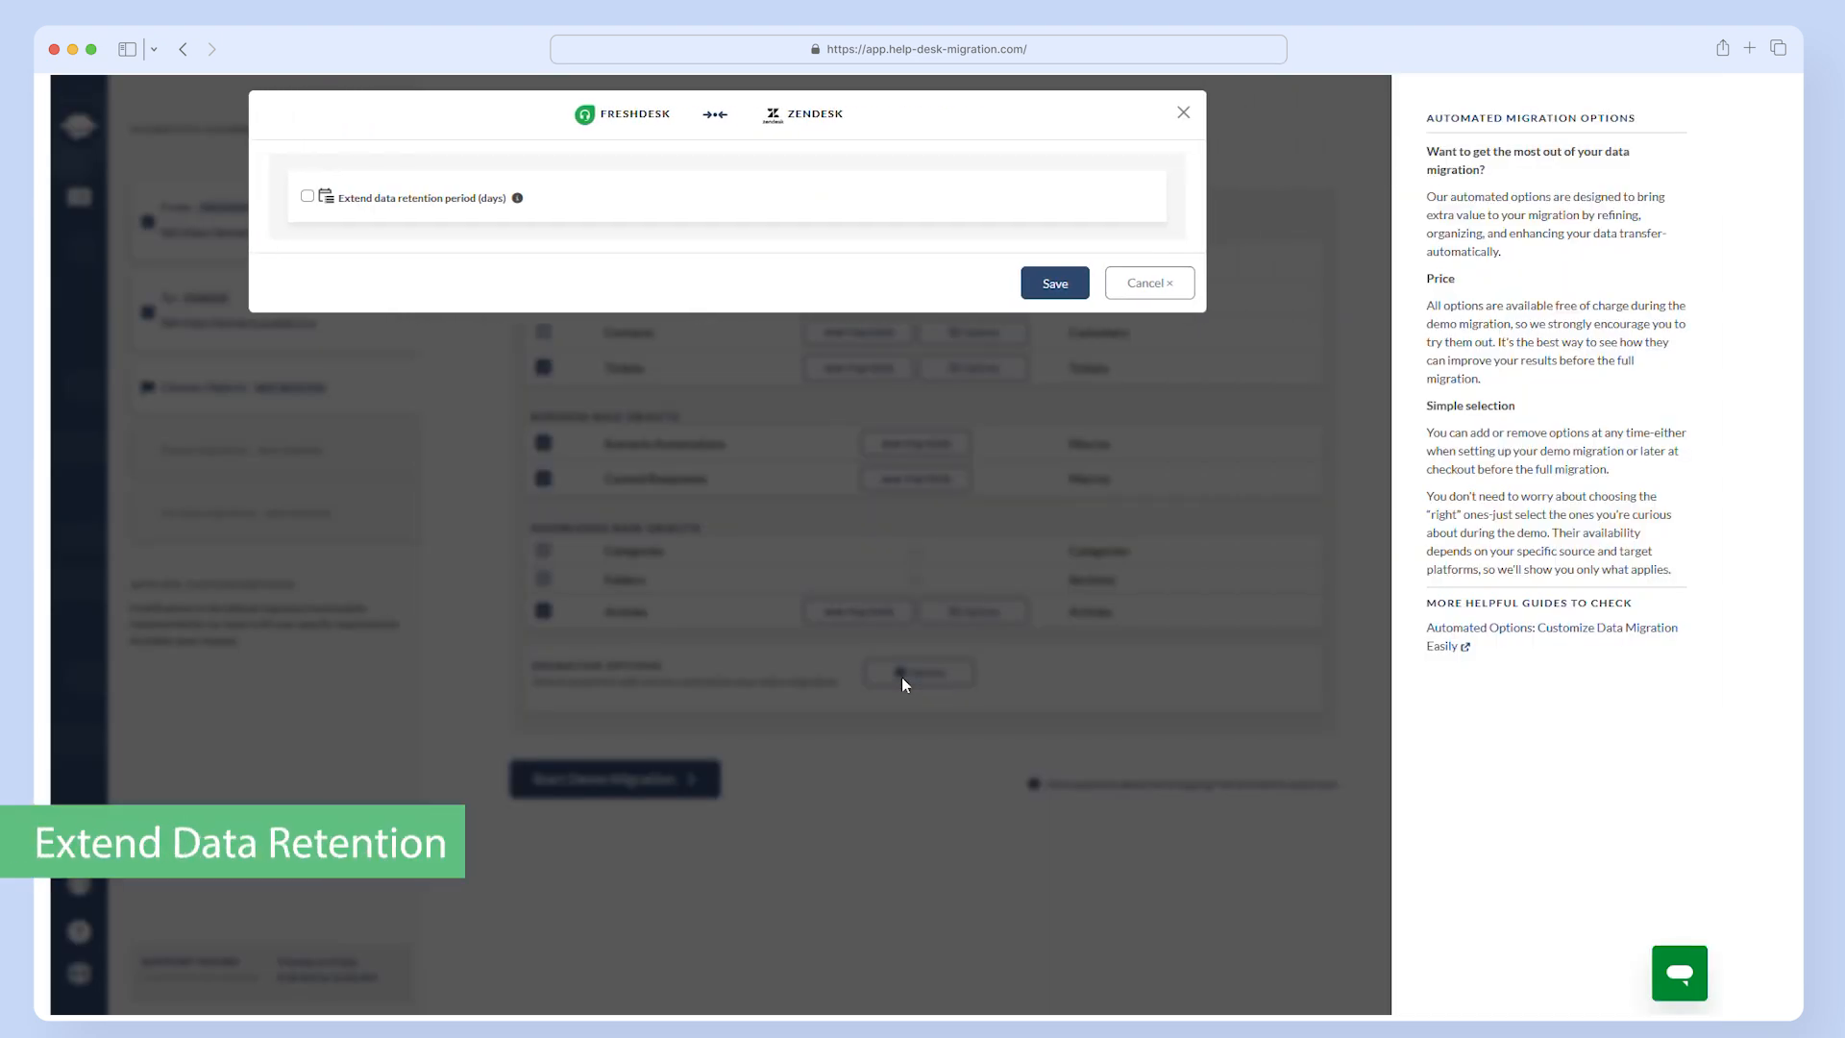
click(306, 197)
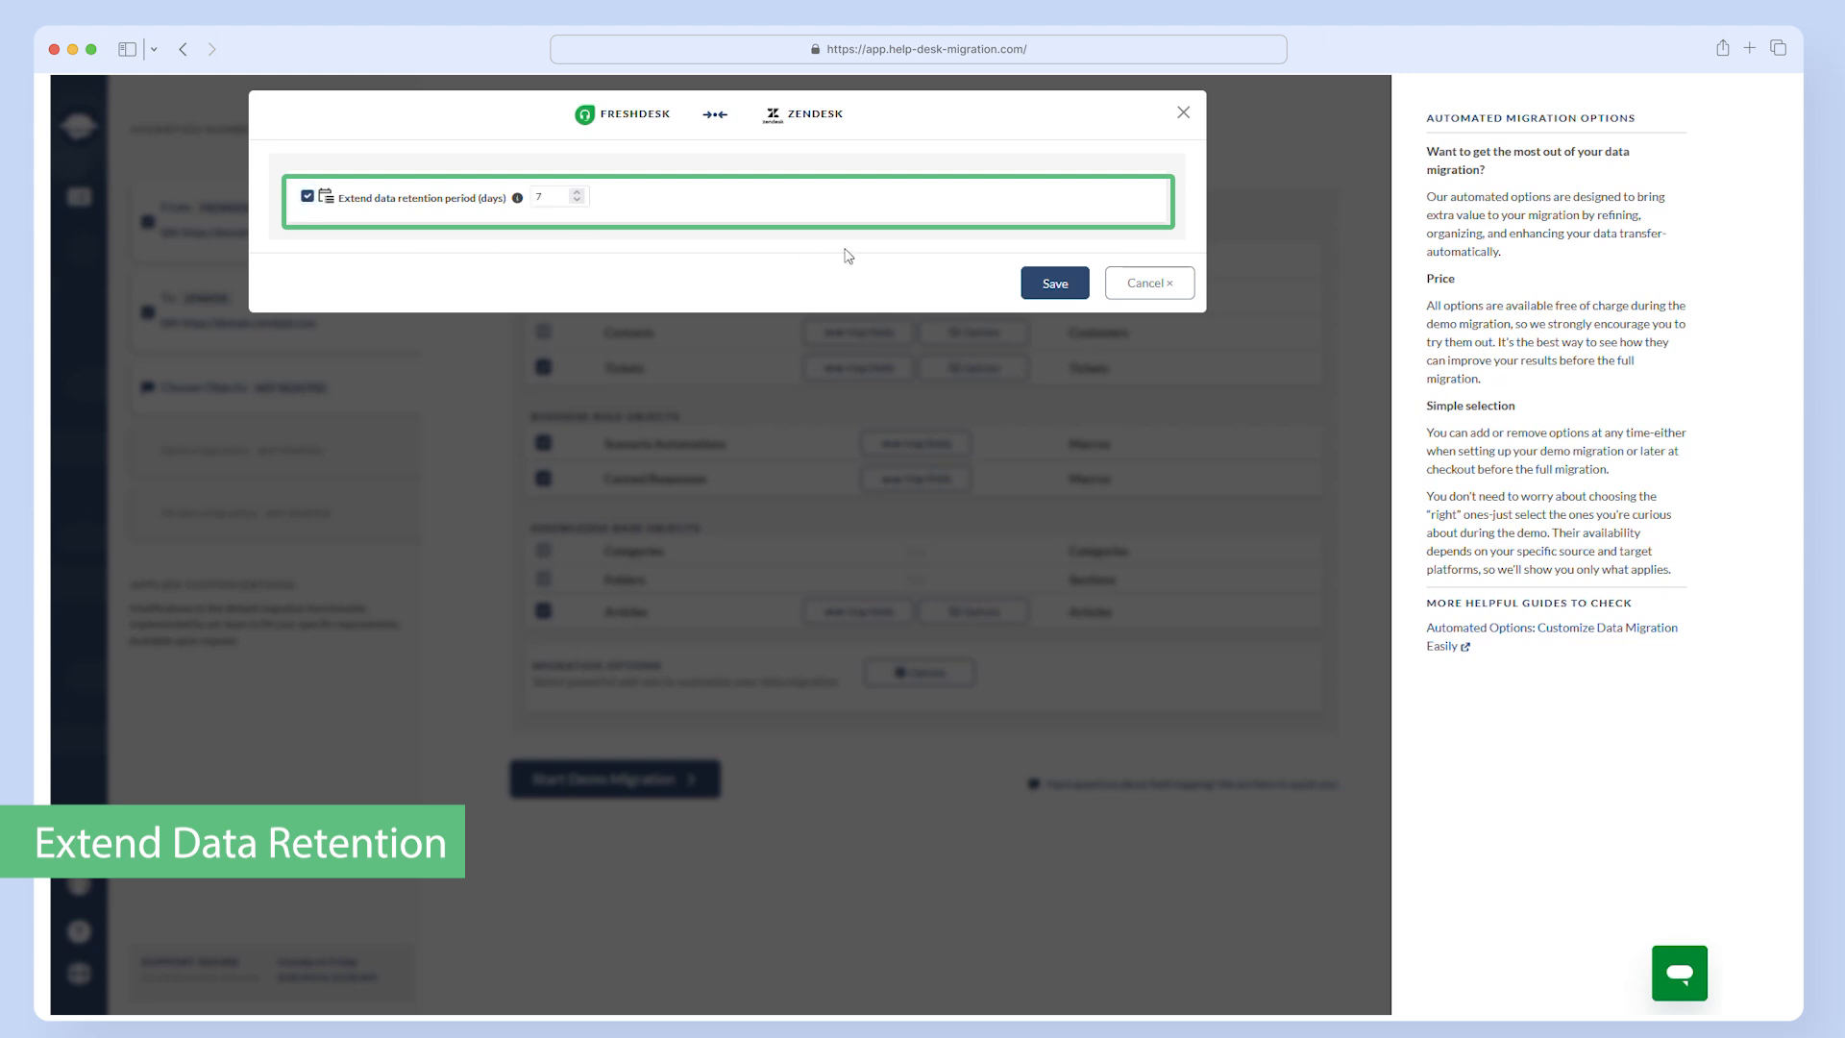
click(1057, 285)
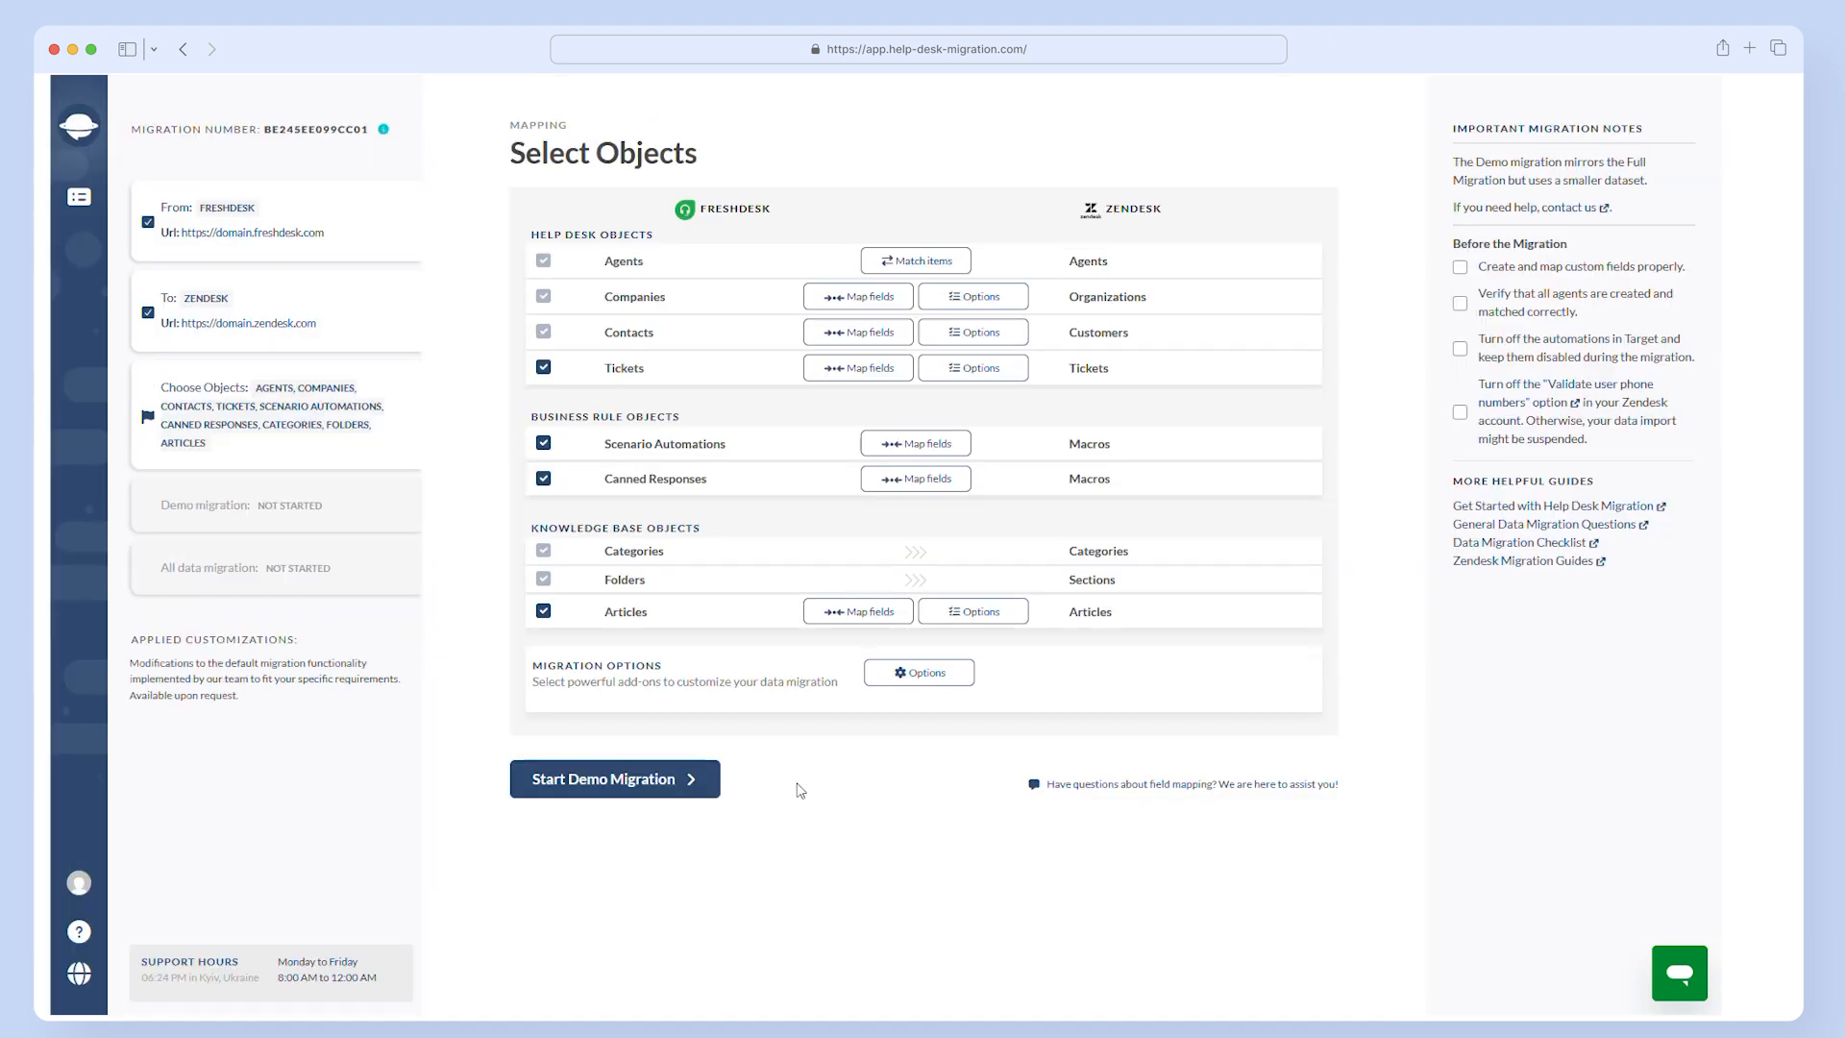
- Start the Demo Migration and open its migrated Tickets and Articles records to verify them
click(683, 789)
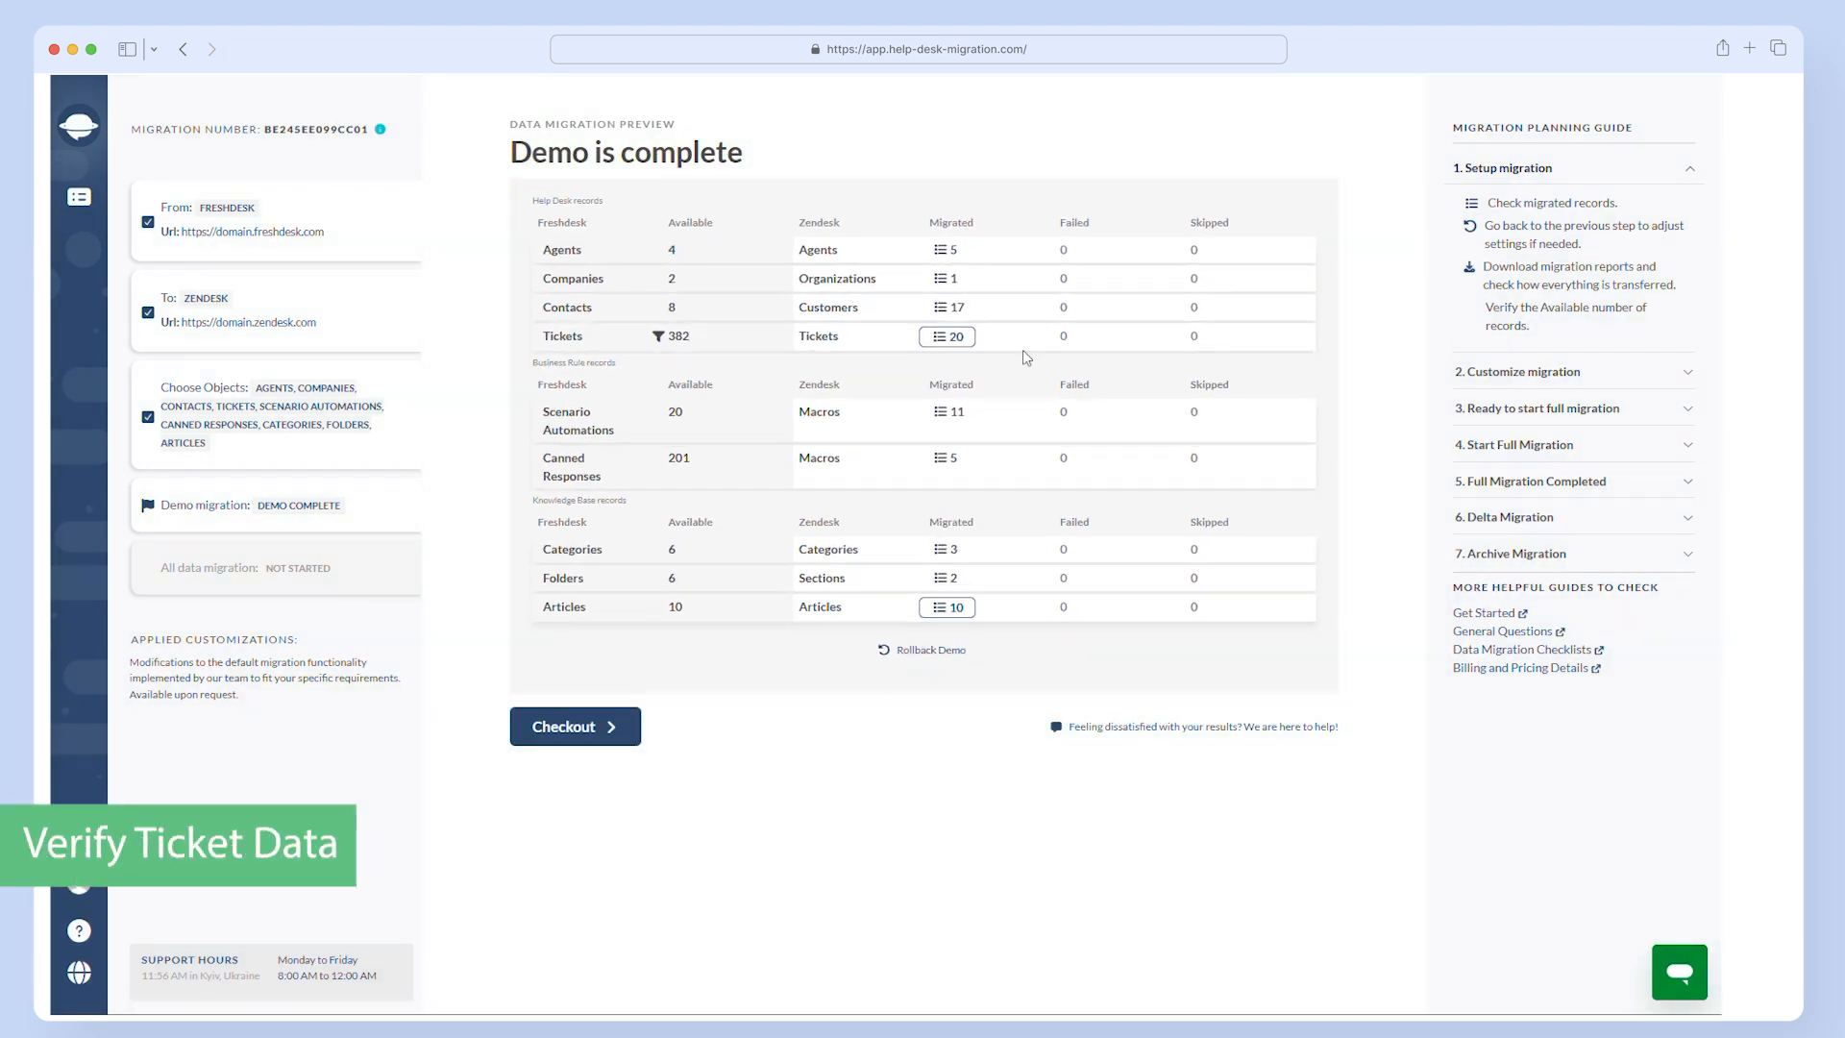
click(948, 338)
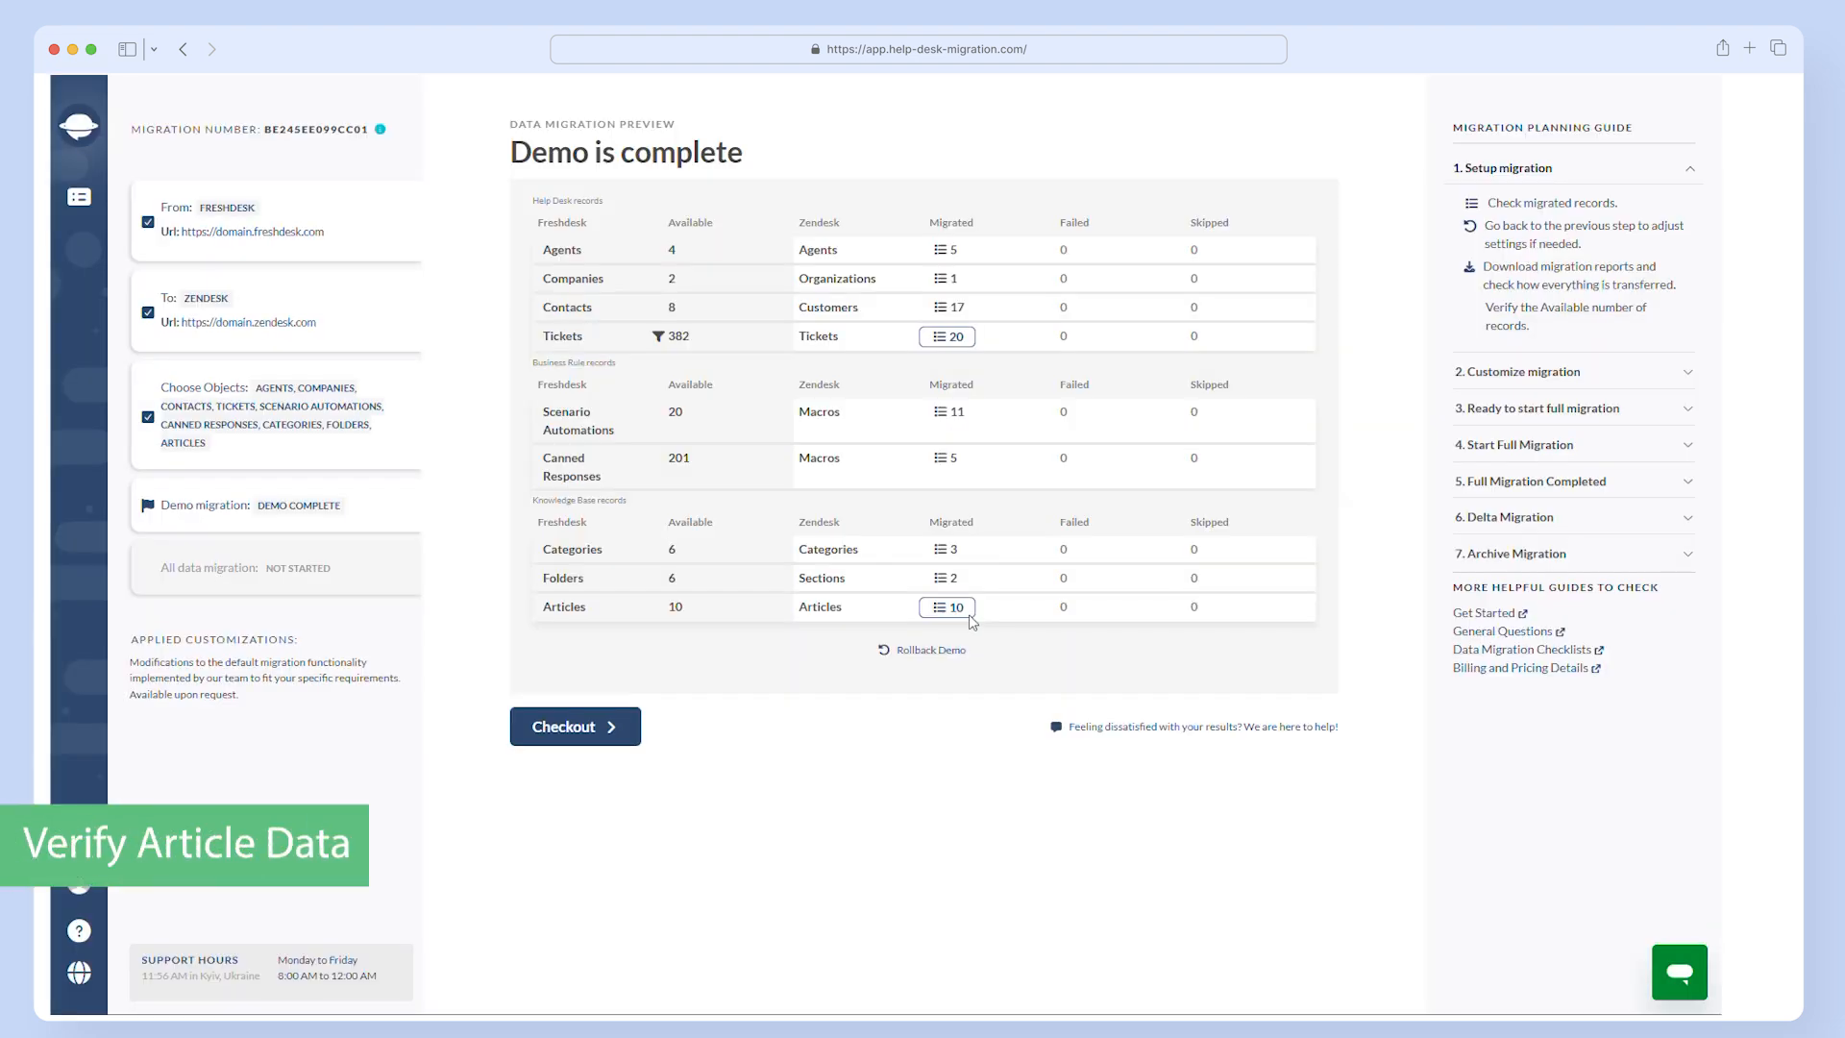
click(968, 614)
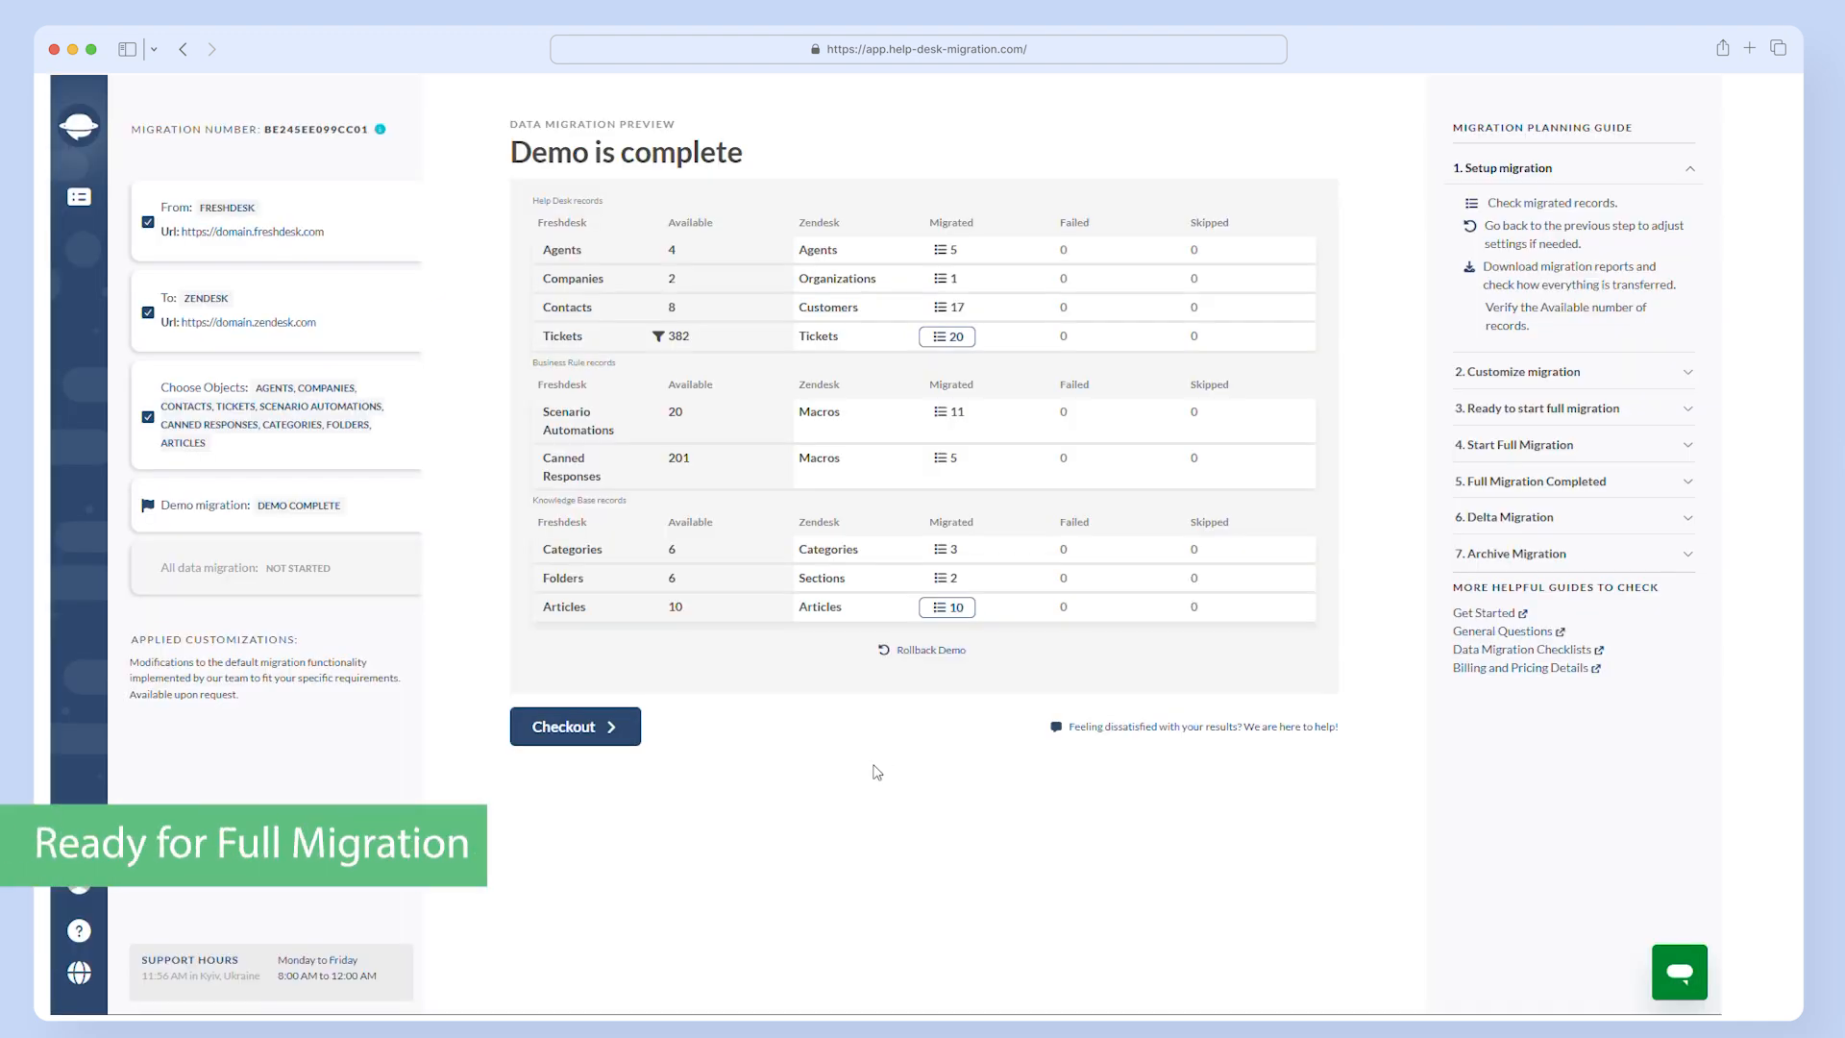
- Open the checkout for the full migration and choose the Signature service package
click(578, 734)
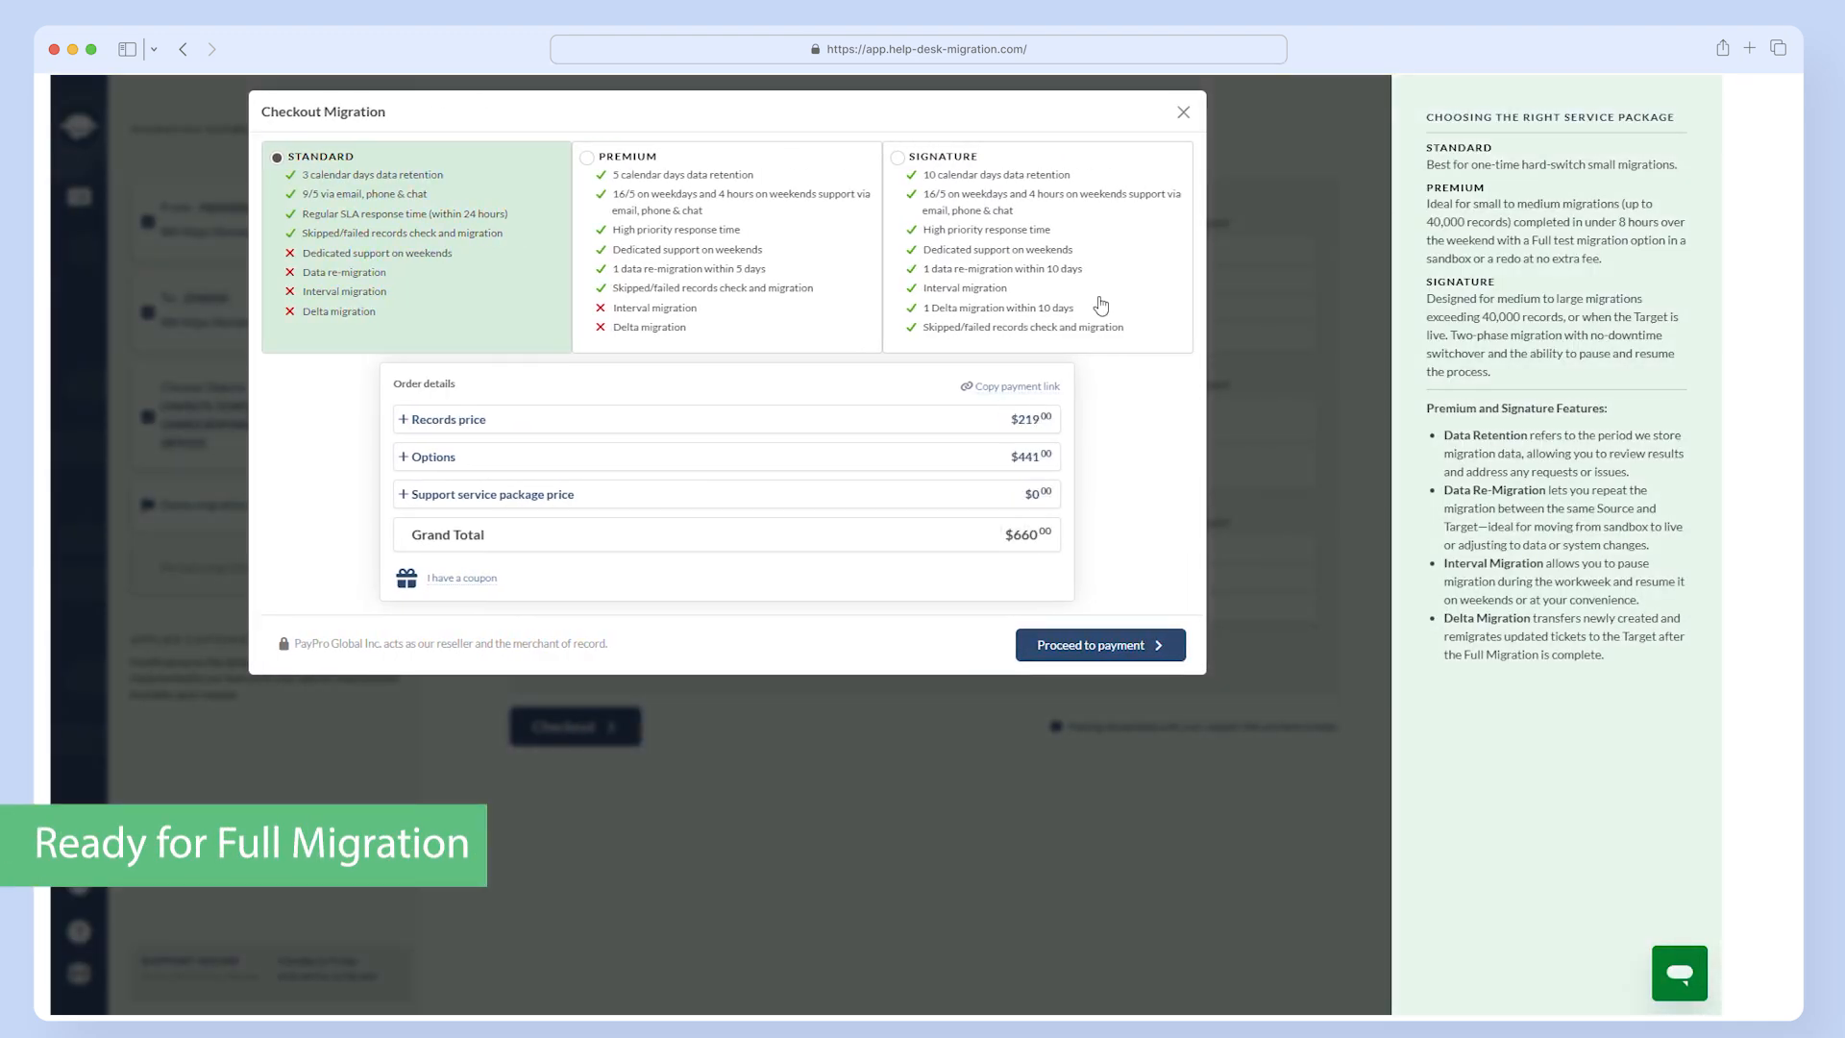
click(1102, 306)
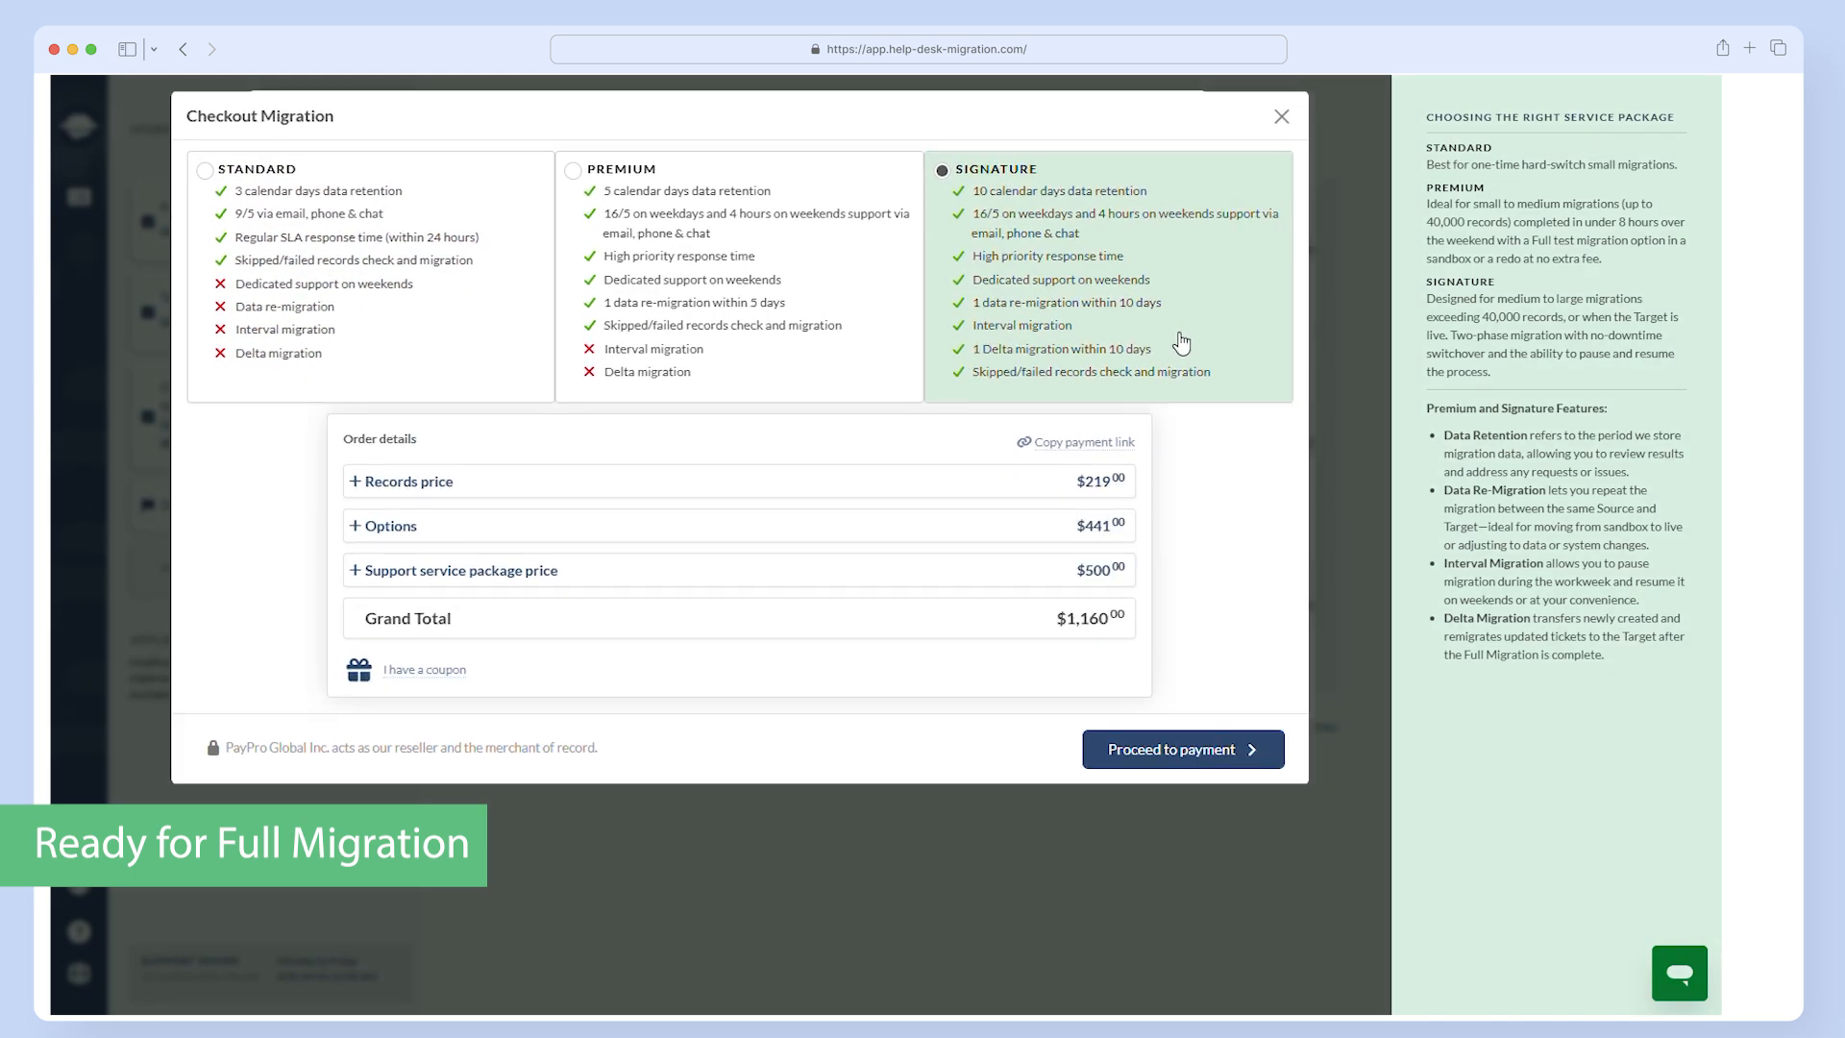